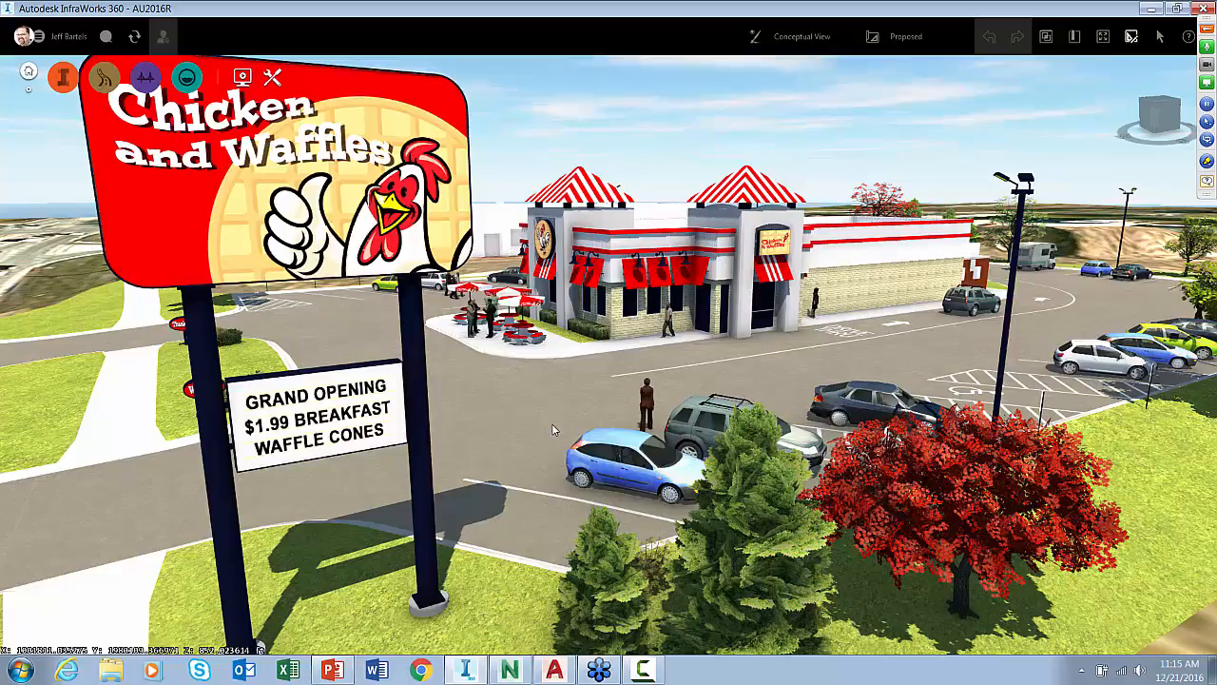
Step: Examine the restaurant site around its street sign, drive-thru side and patio, and view the whole site from above
scroll(552, 430, "down", 5)
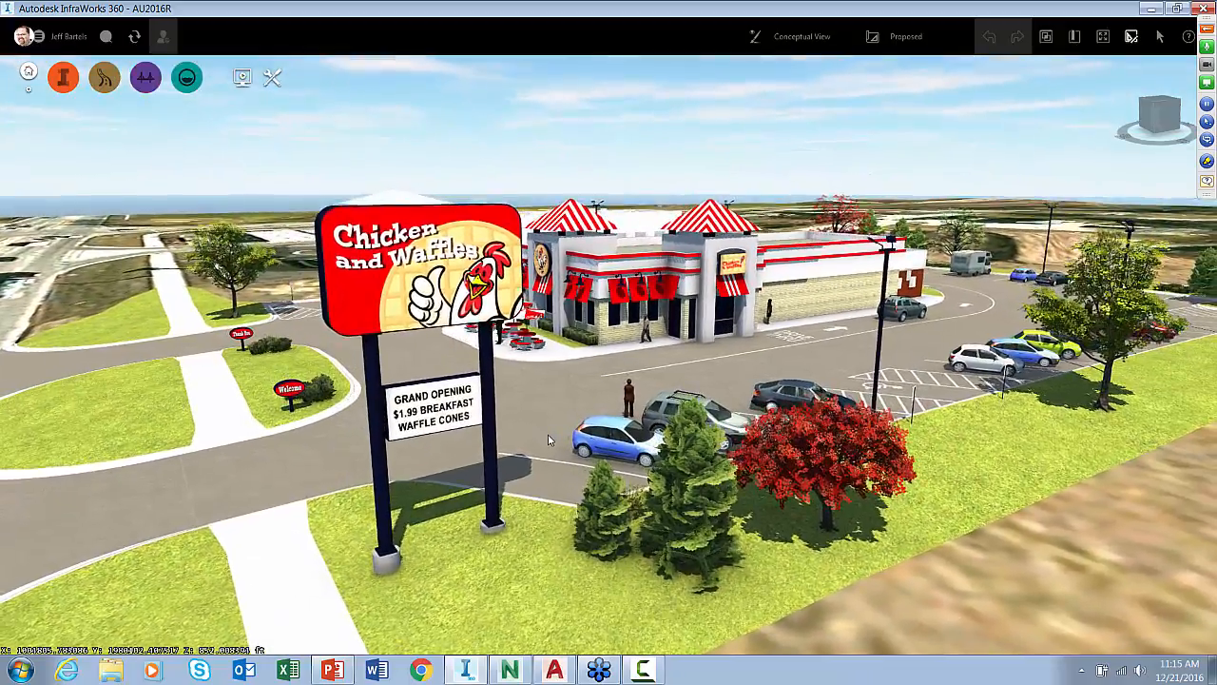
left_click_drag(548, 440, 553, 484)
scroll(529, 411, "up", 6)
scroll(507, 437, "down", 3)
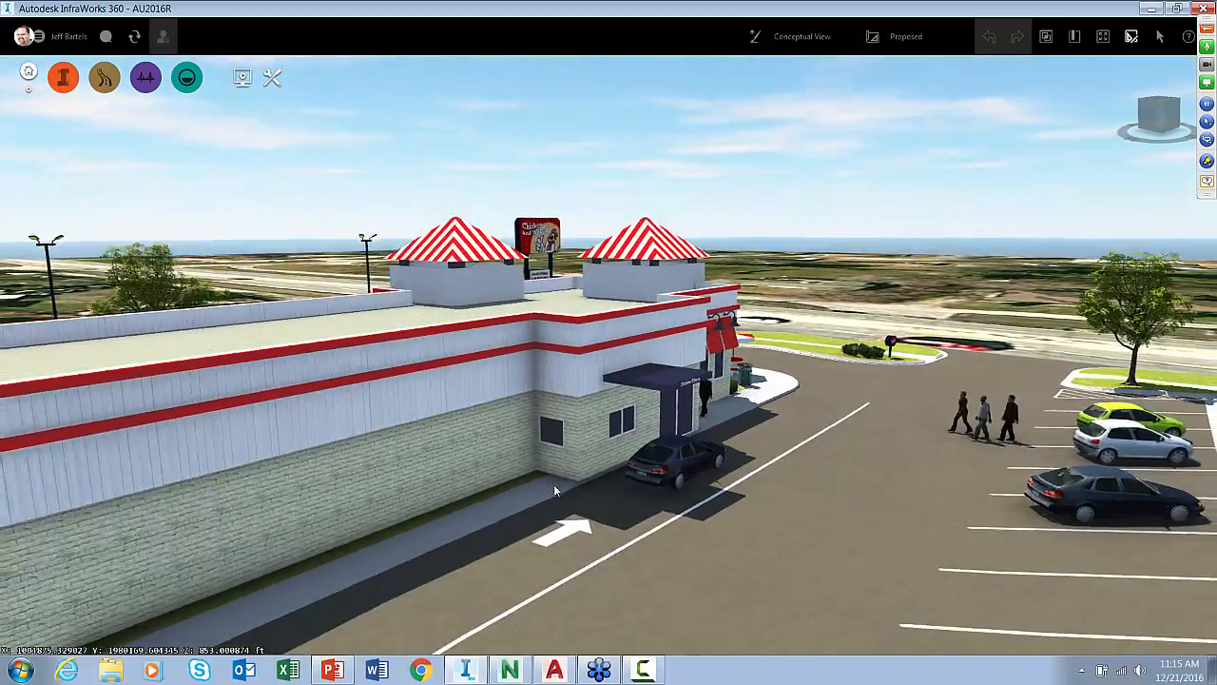
scroll(554, 484, "down", 3)
left_click_drag(508, 527, 541, 506)
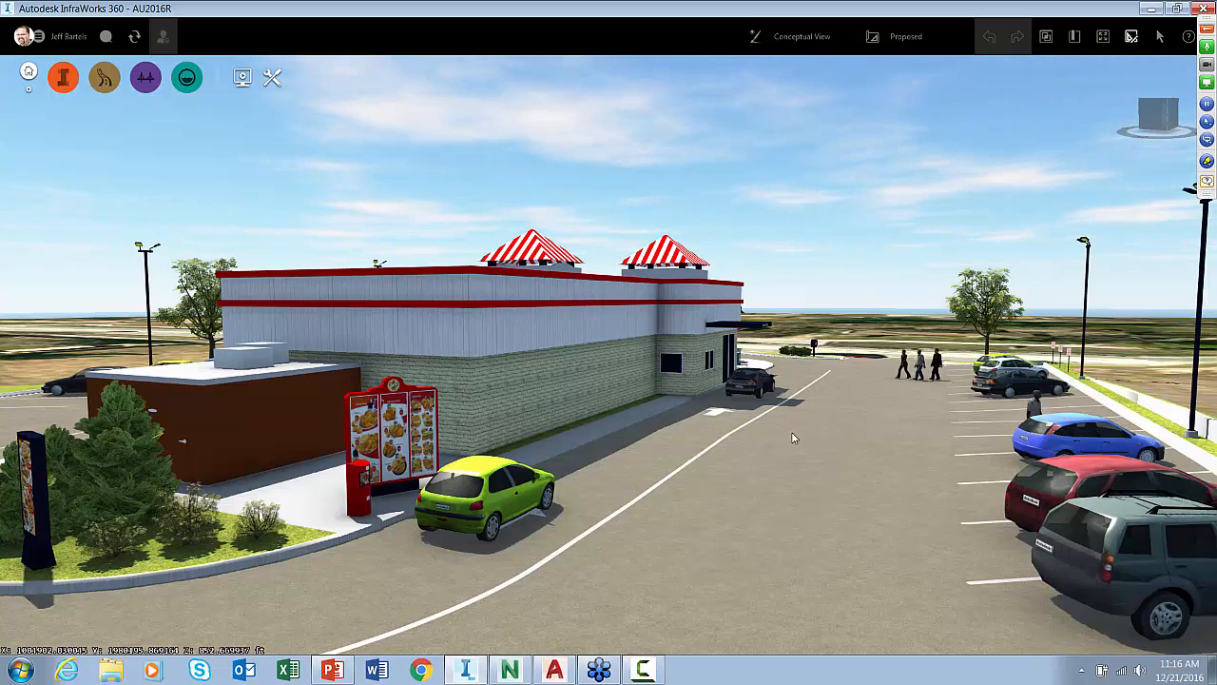
left_click_drag(792, 437, 359, 490)
scroll(628, 363, "up", 6)
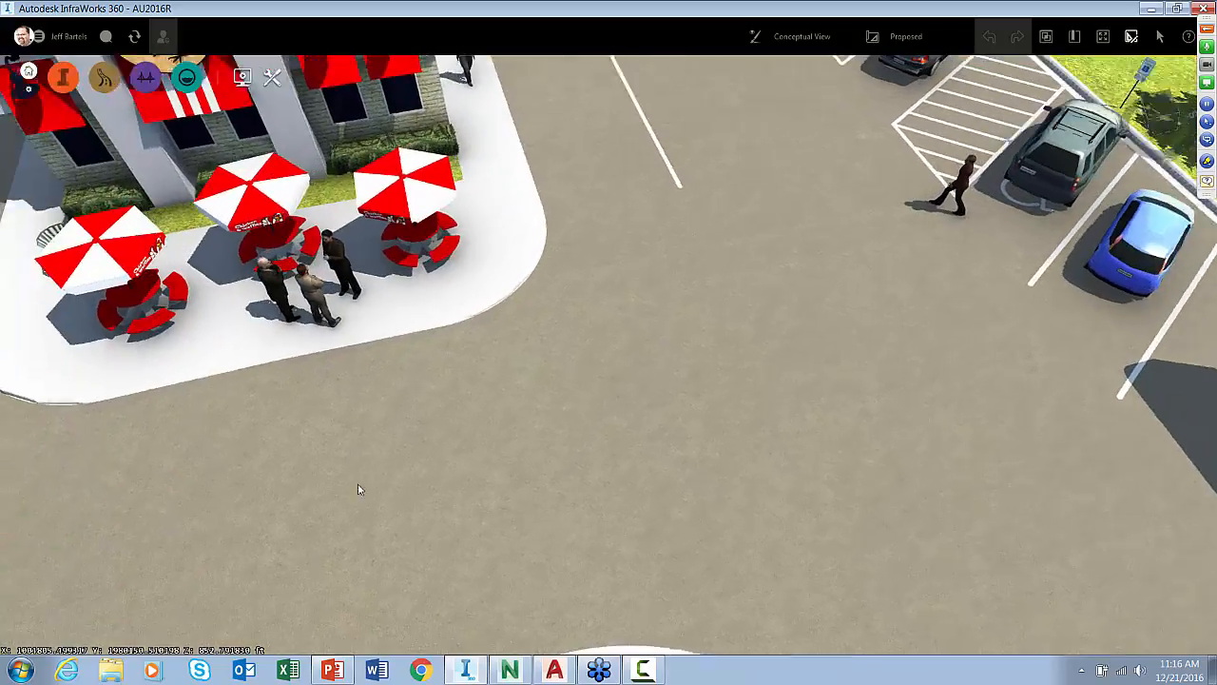
scroll(359, 490, "down", 3)
scroll(433, 416, "down", 5)
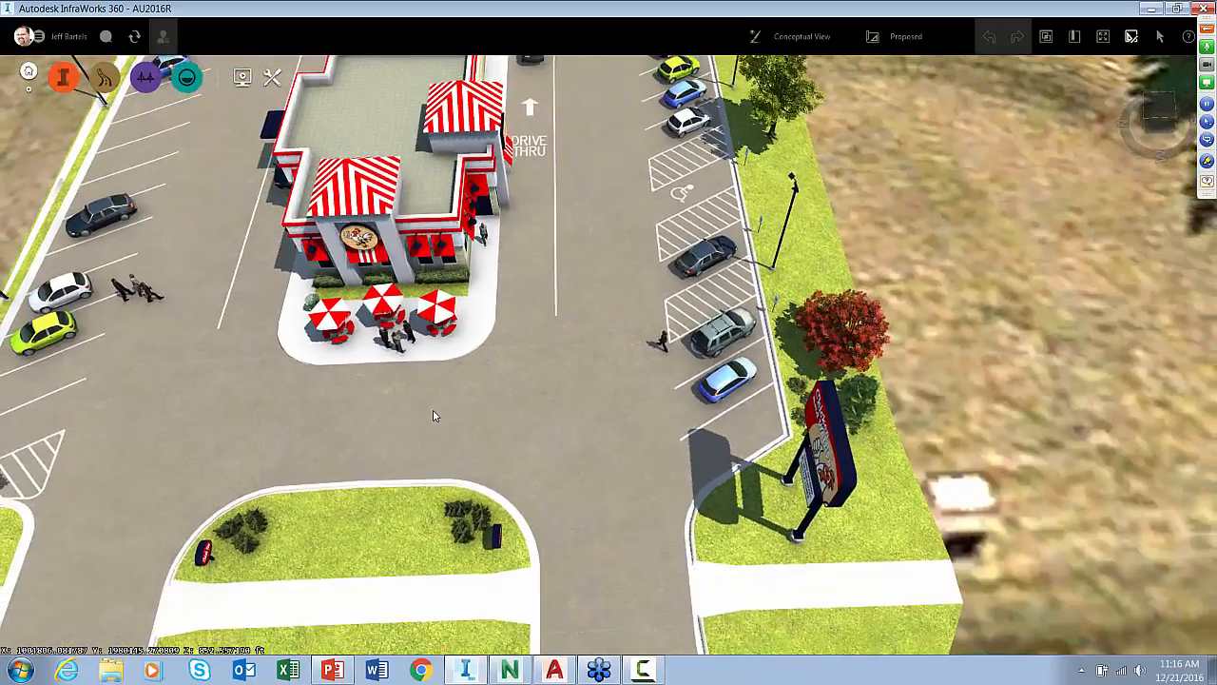
scroll(433, 416, "down", 3)
left_click_drag(507, 337, 619, 507)
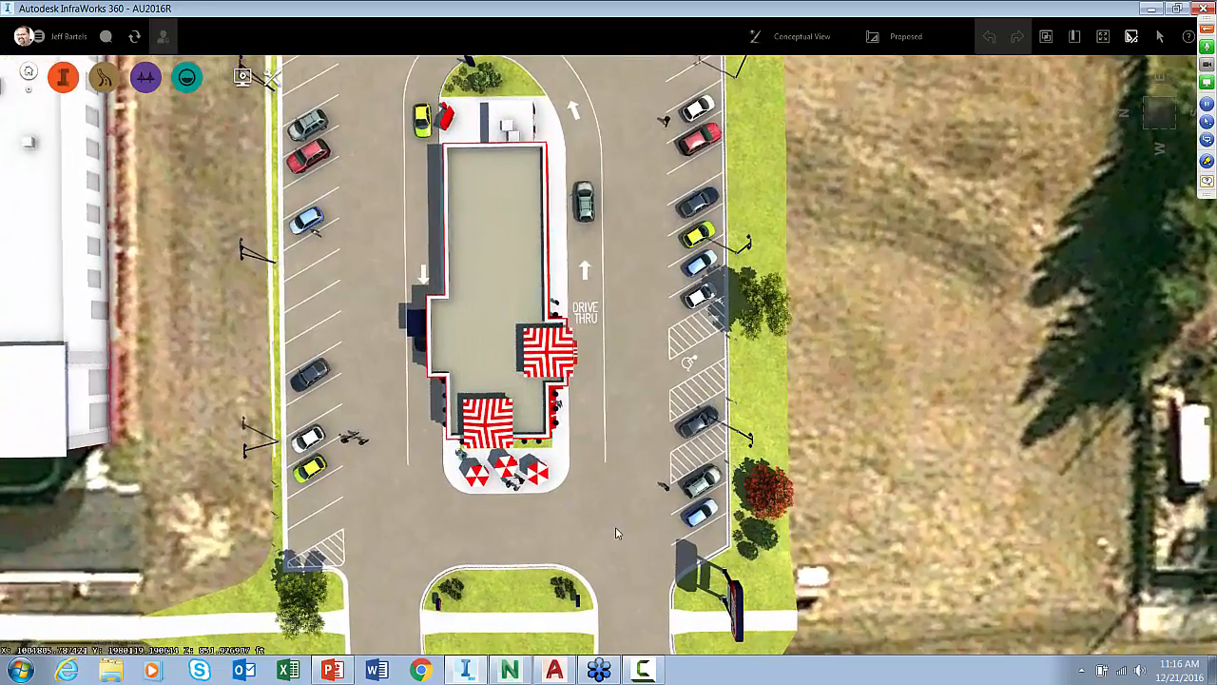
scroll(619, 444, "down", 5)
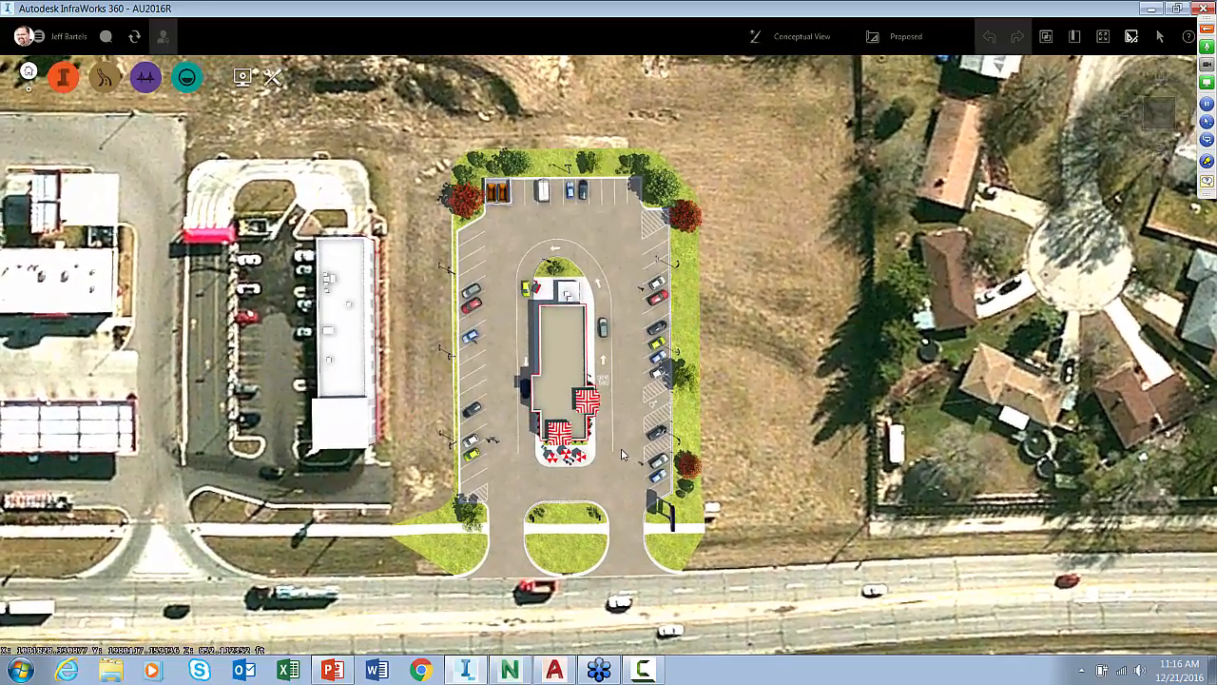
left_click(621, 448)
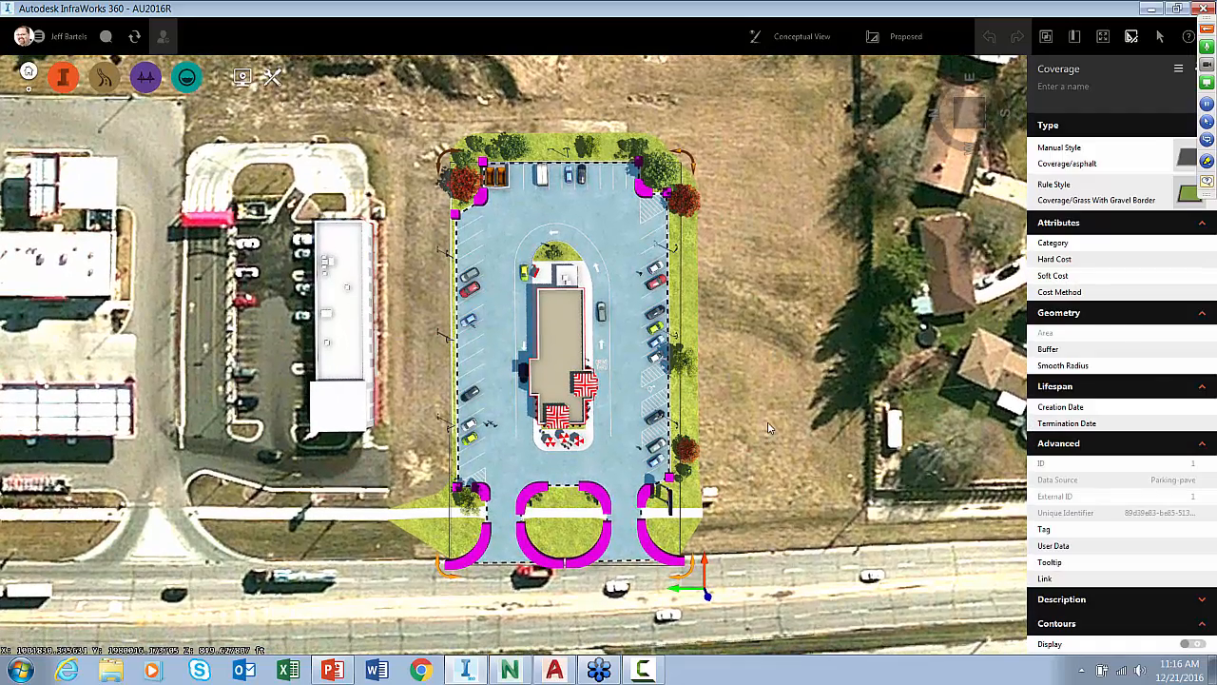
left_click(769, 423)
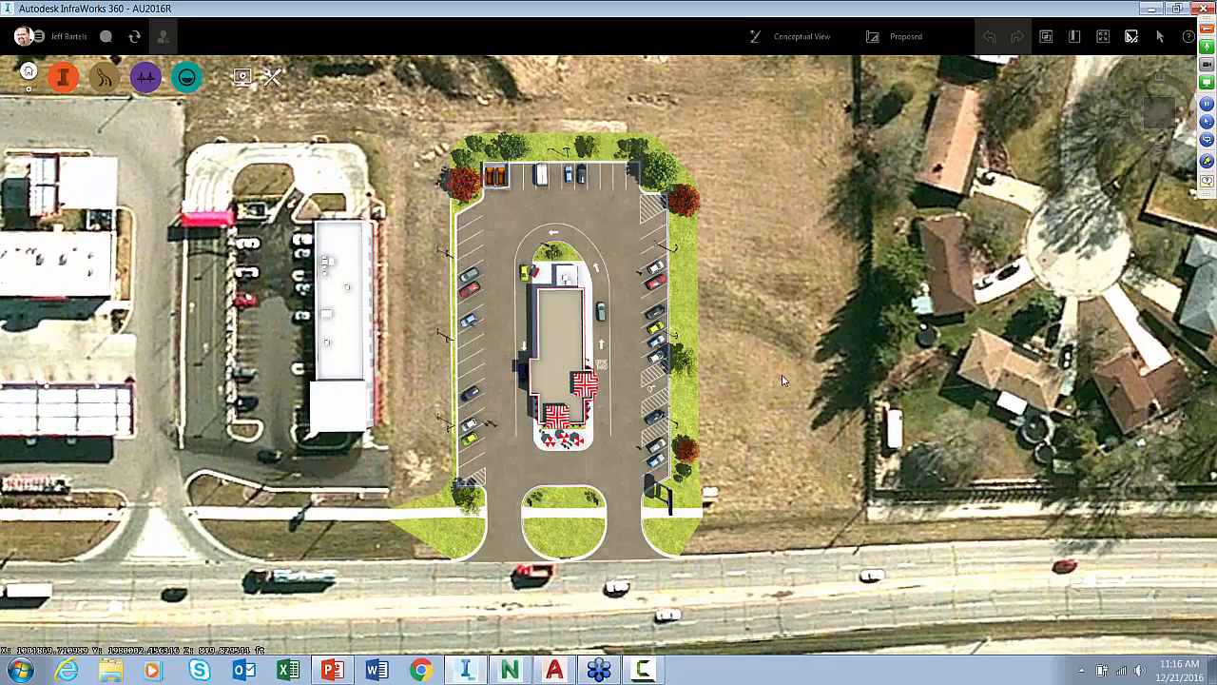
Step: Start a 3D model export and define its extent with a bounding box around the whole restaurant site and adjacent road
left_click(273, 78)
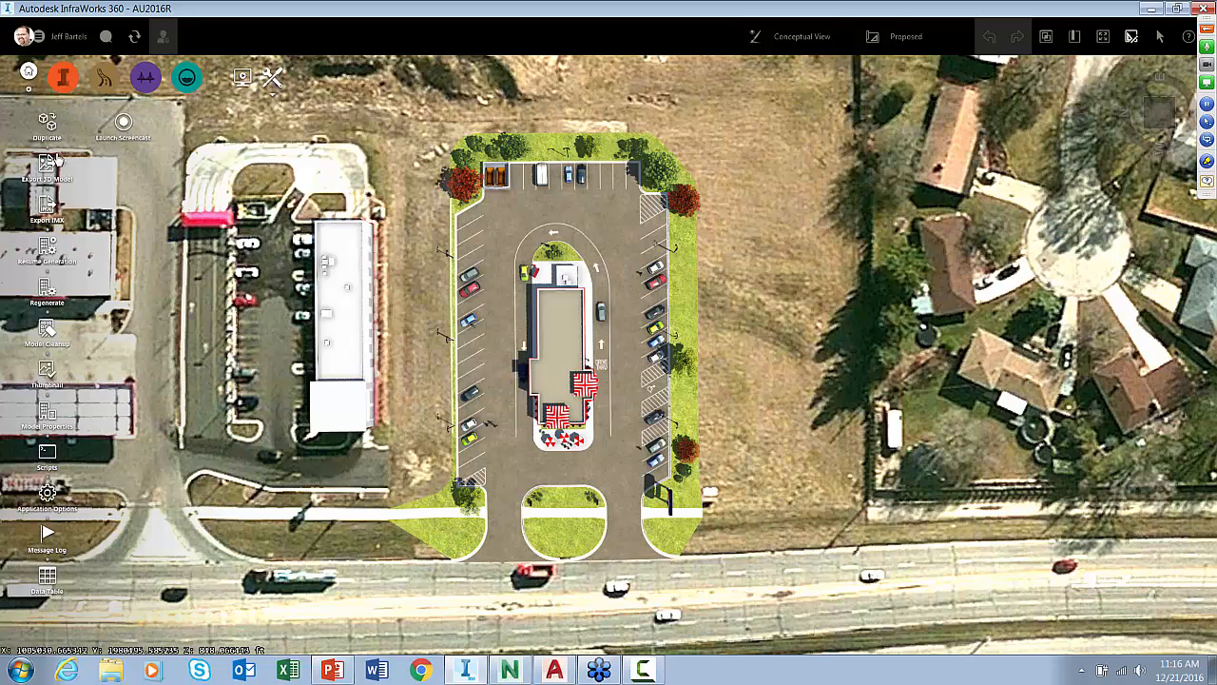
left_click(116, 177)
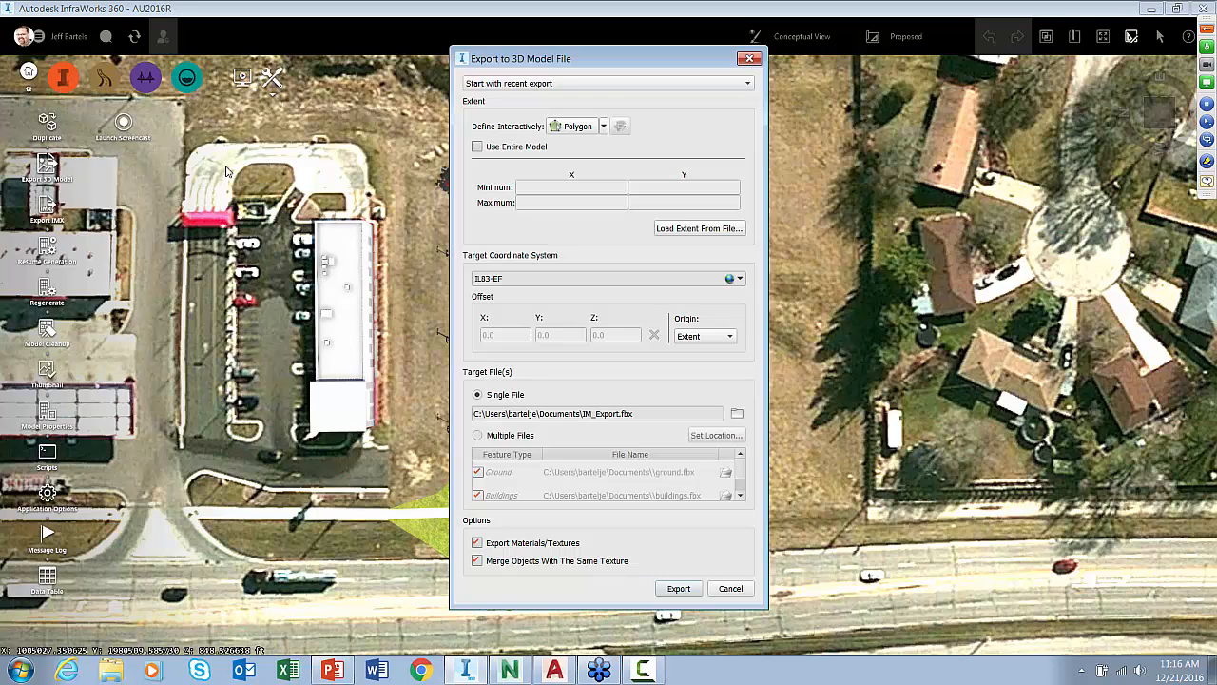
left_click(603, 127)
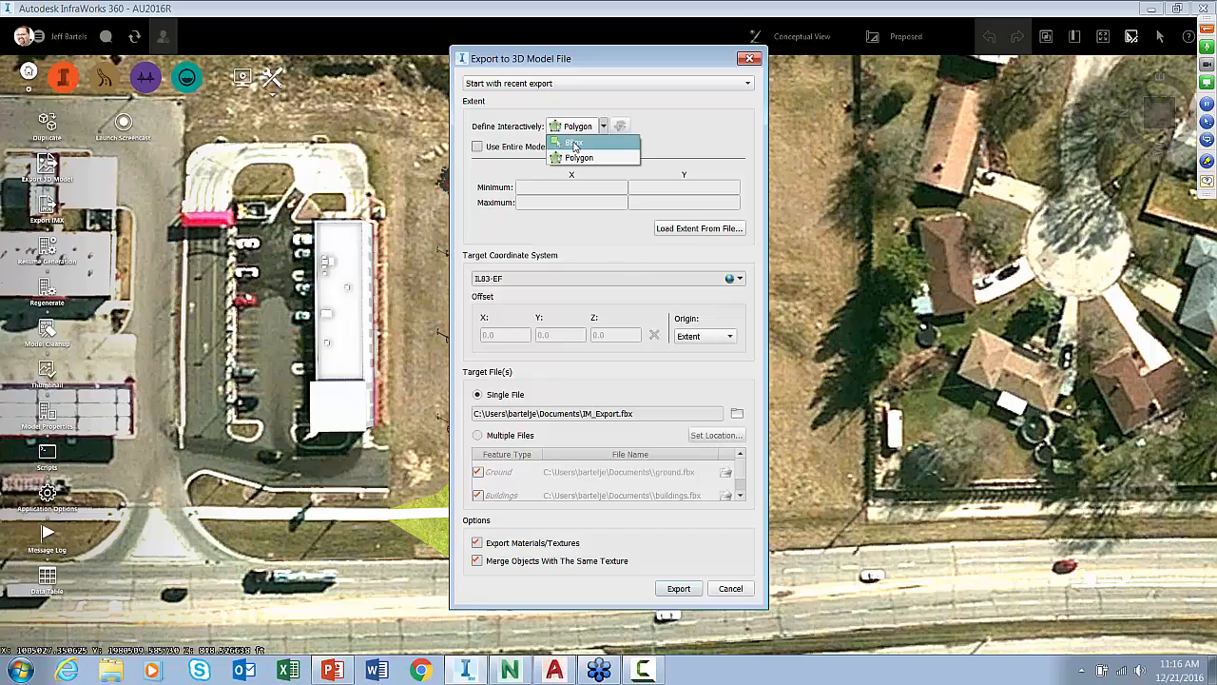
left_click(574, 142)
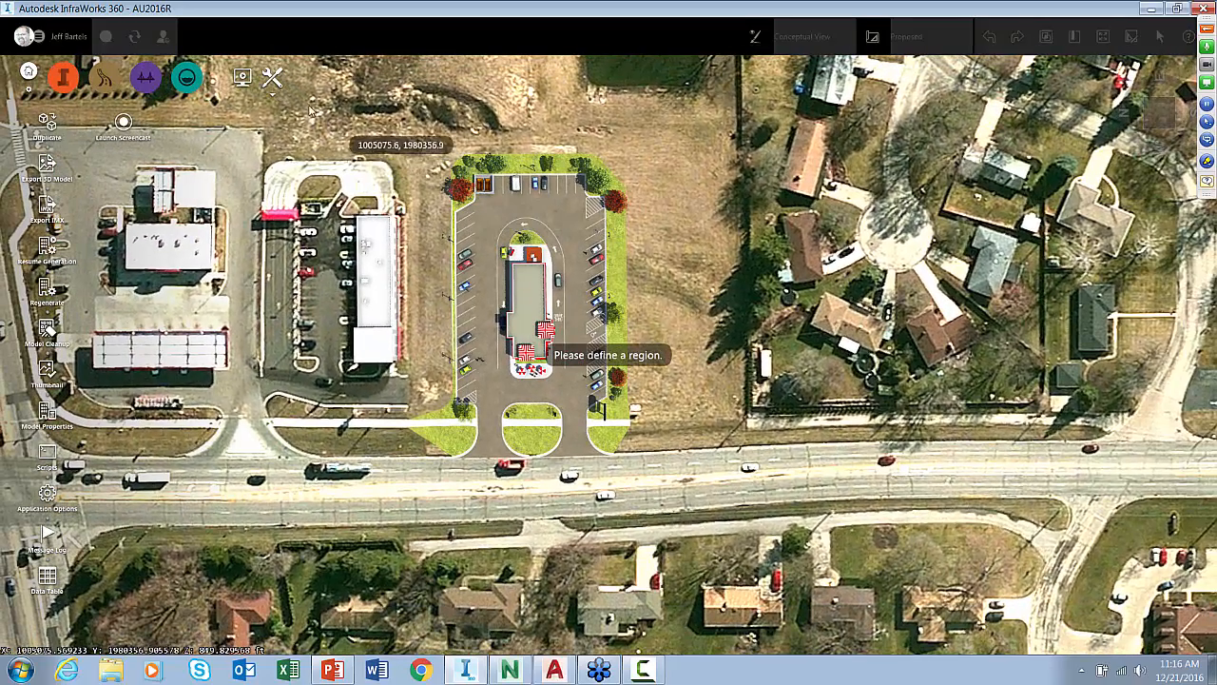
left_click(310, 108)
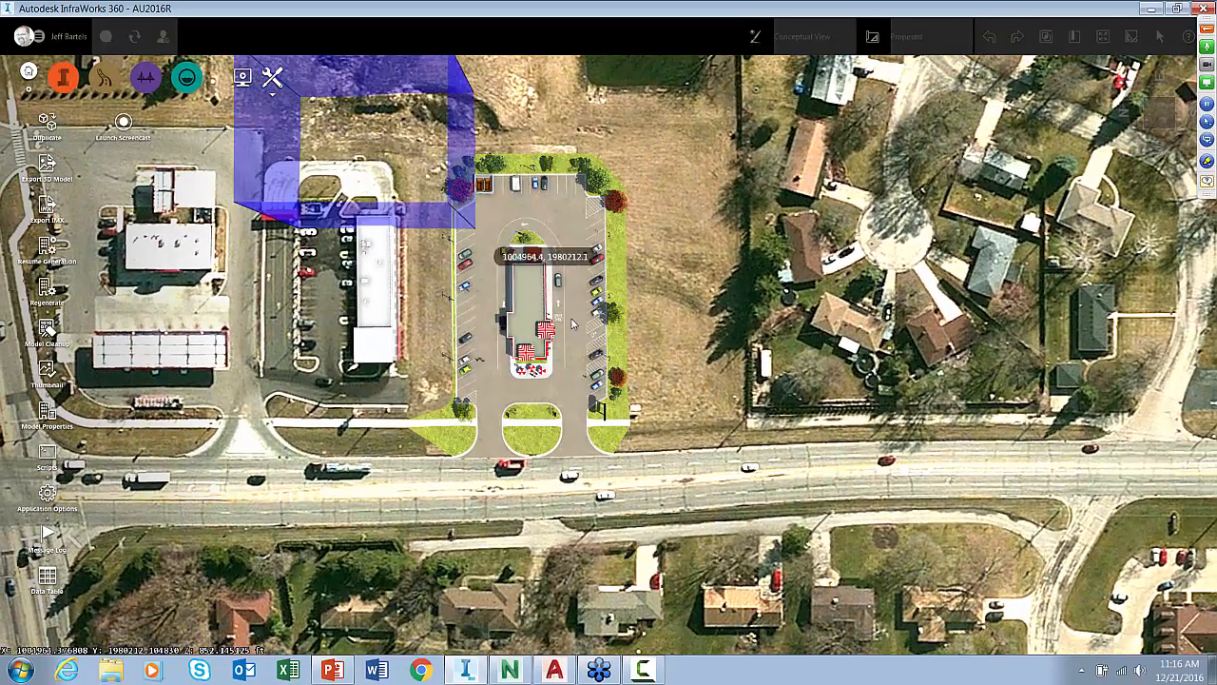
left_click(799, 584)
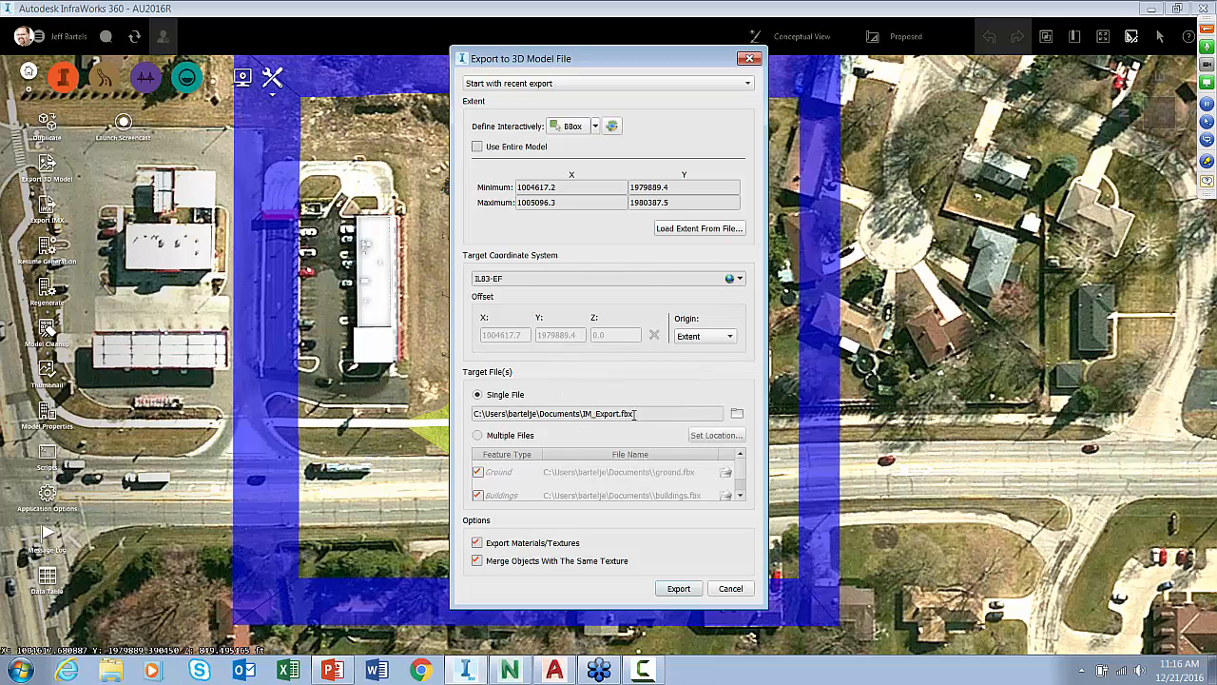
Step: Set the single target file to restaurant.fbx in the exercise files folder and export the model
left_click(738, 417)
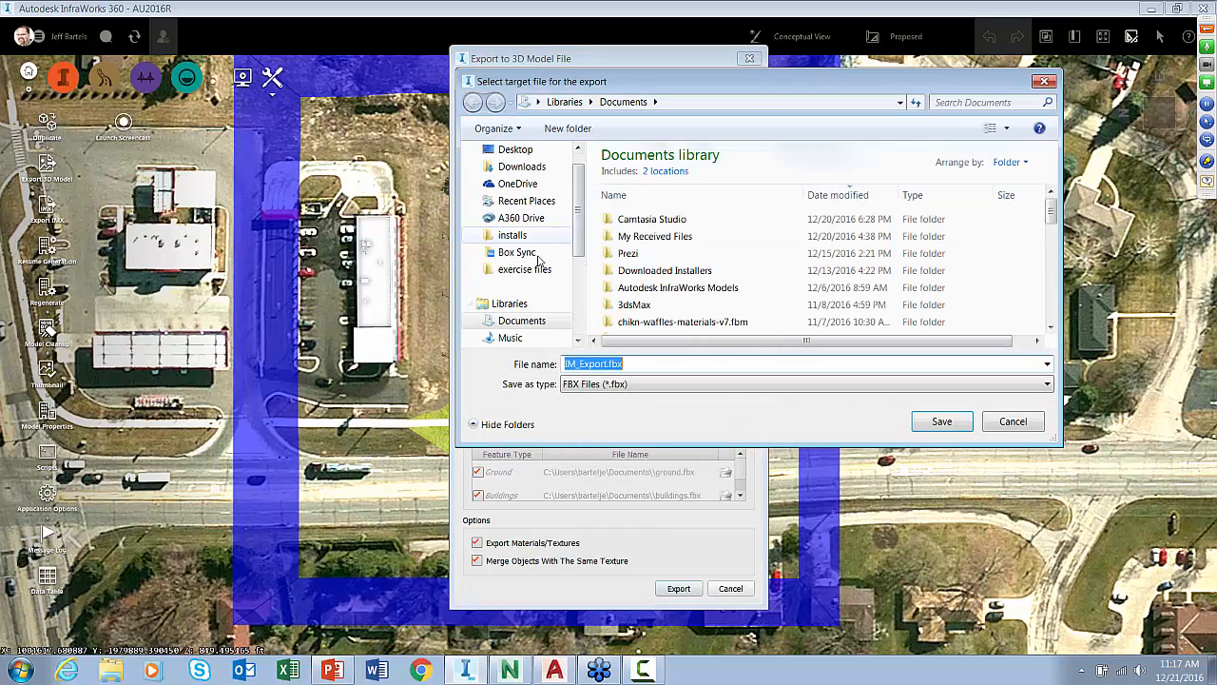
left_click(533, 270)
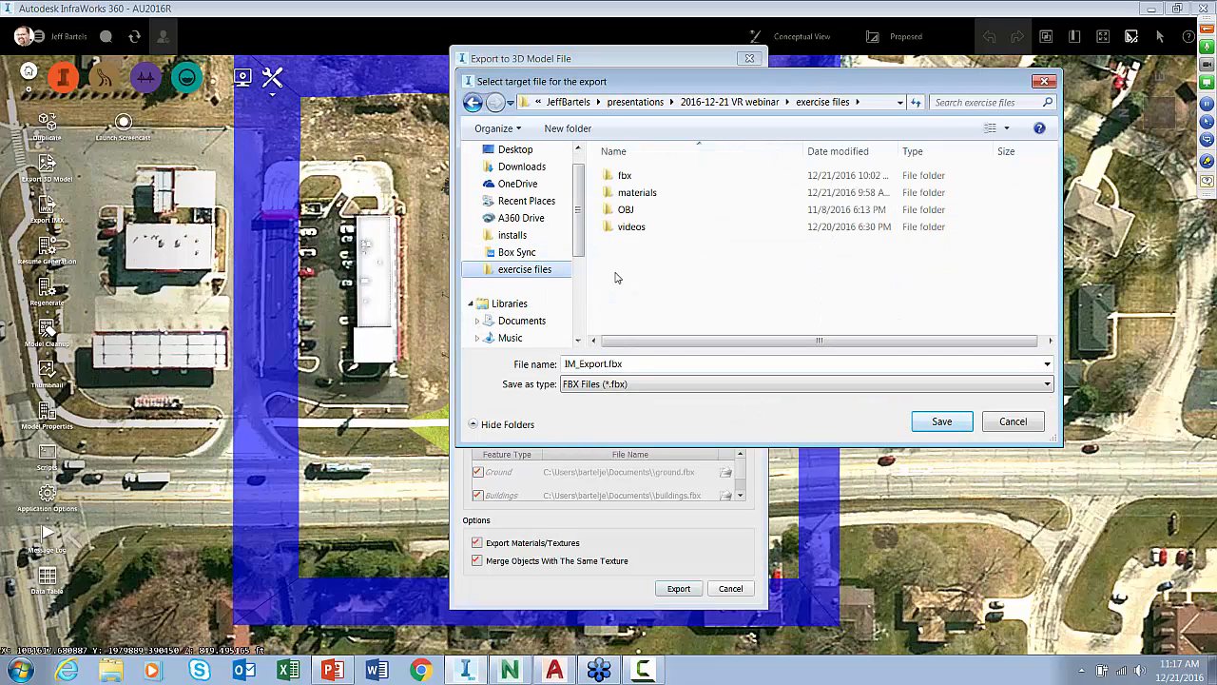
left_click(605, 364)
left_click_drag(606, 364, 580, 365)
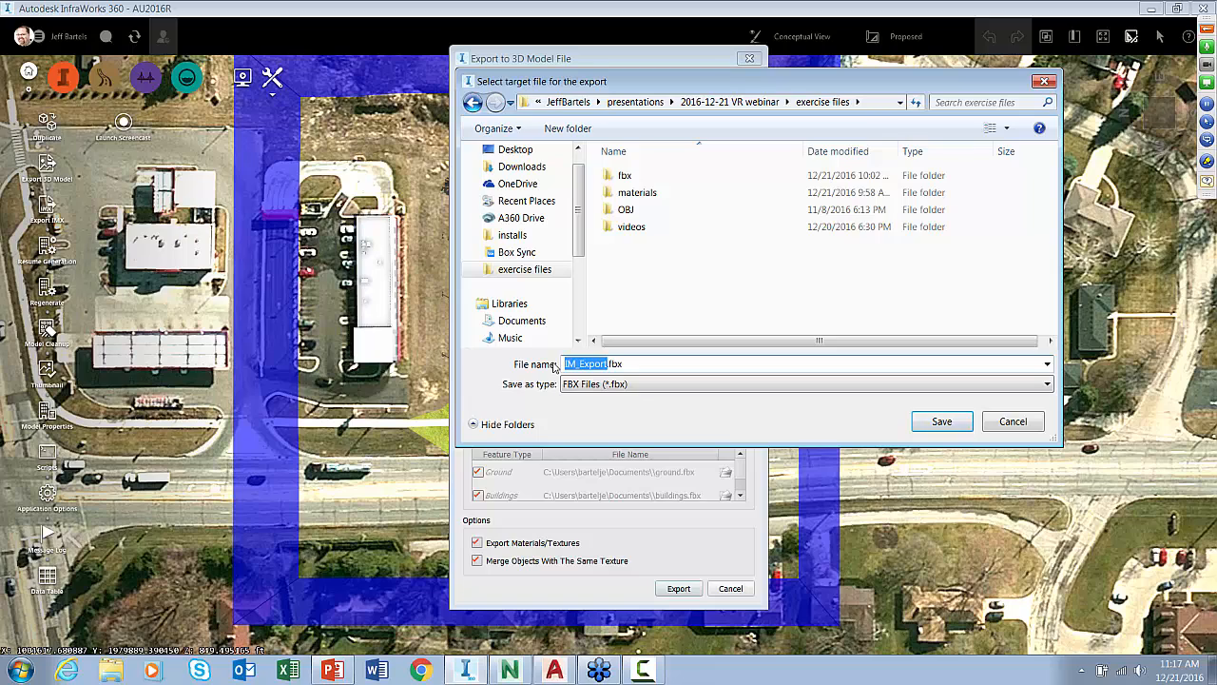
type("restaurant")
left_click(937, 422)
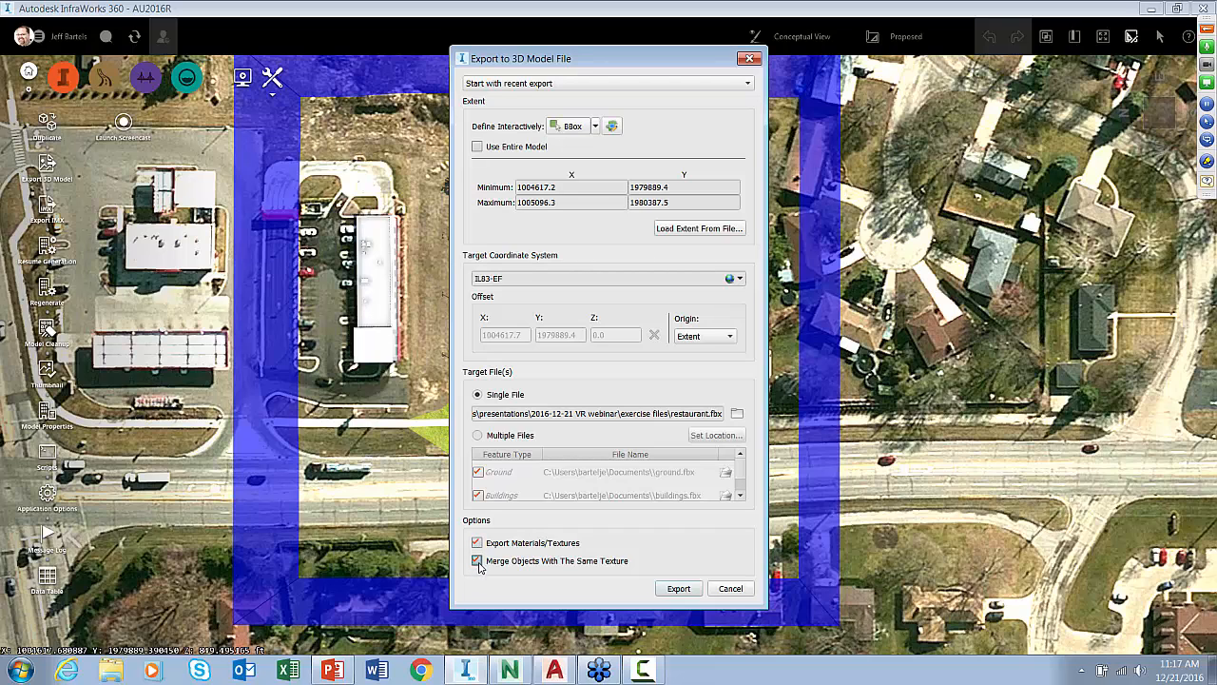
left_click(678, 589)
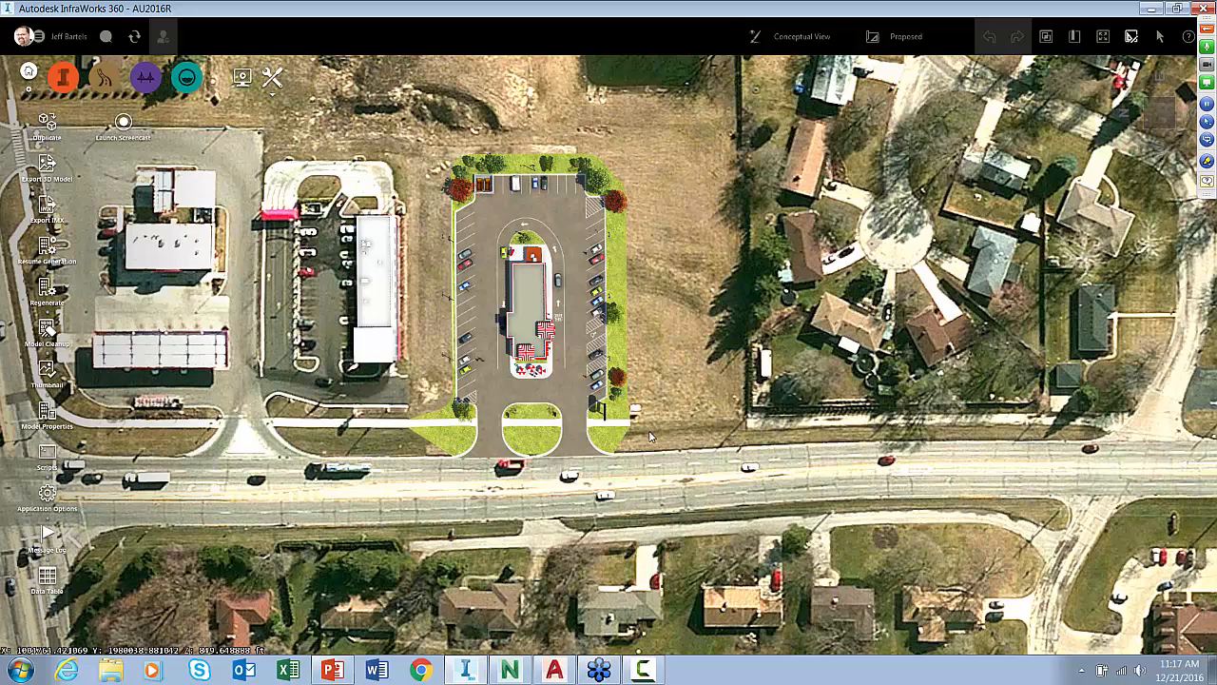
Step: Switch to Navisworks Manage and open restaurant.fbx from the exercise files folder
left_click(1151, 9)
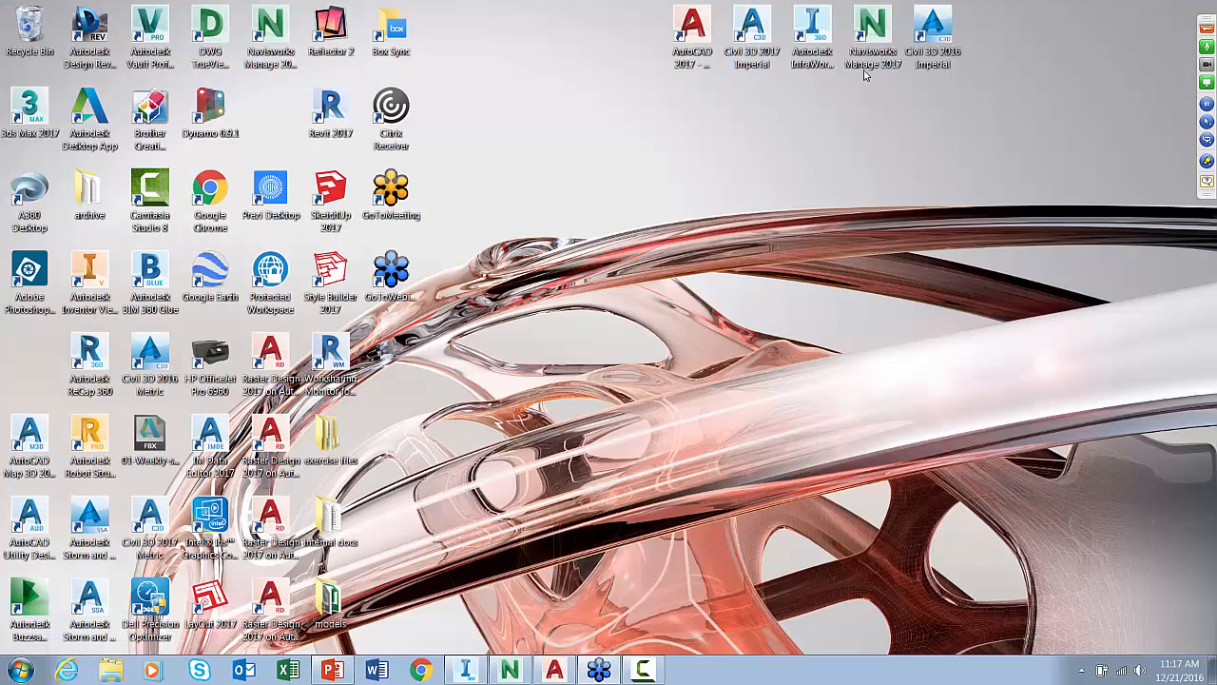
left_click(511, 670)
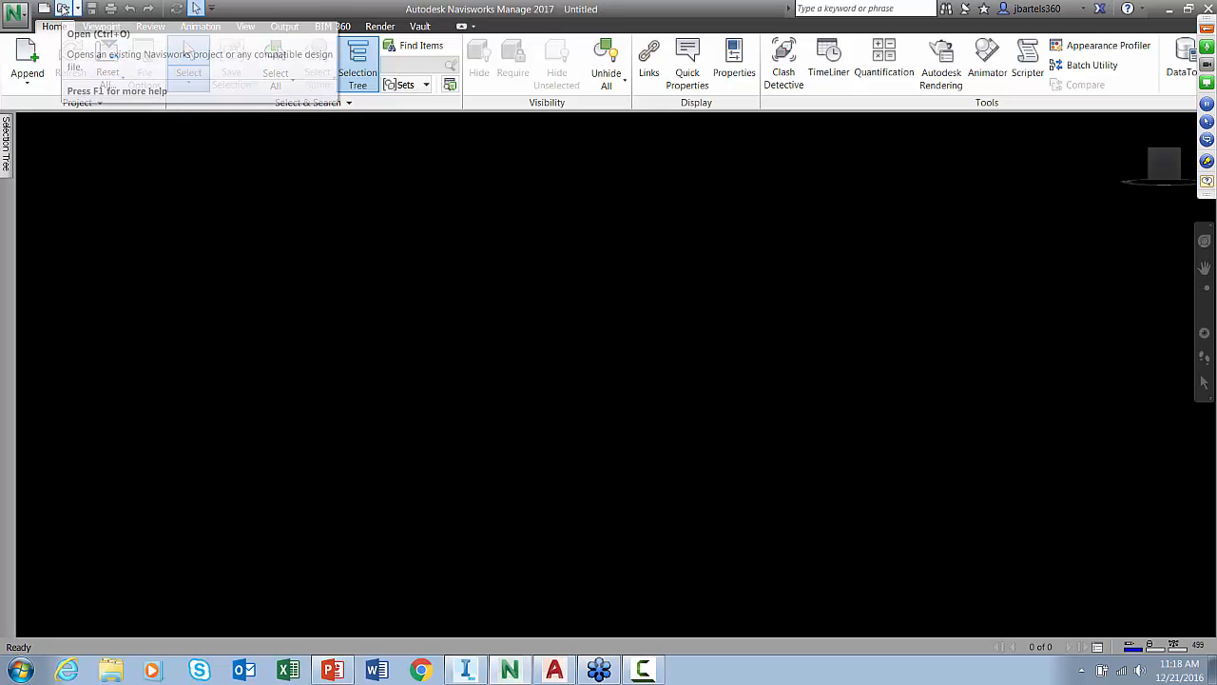
left_click(63, 9)
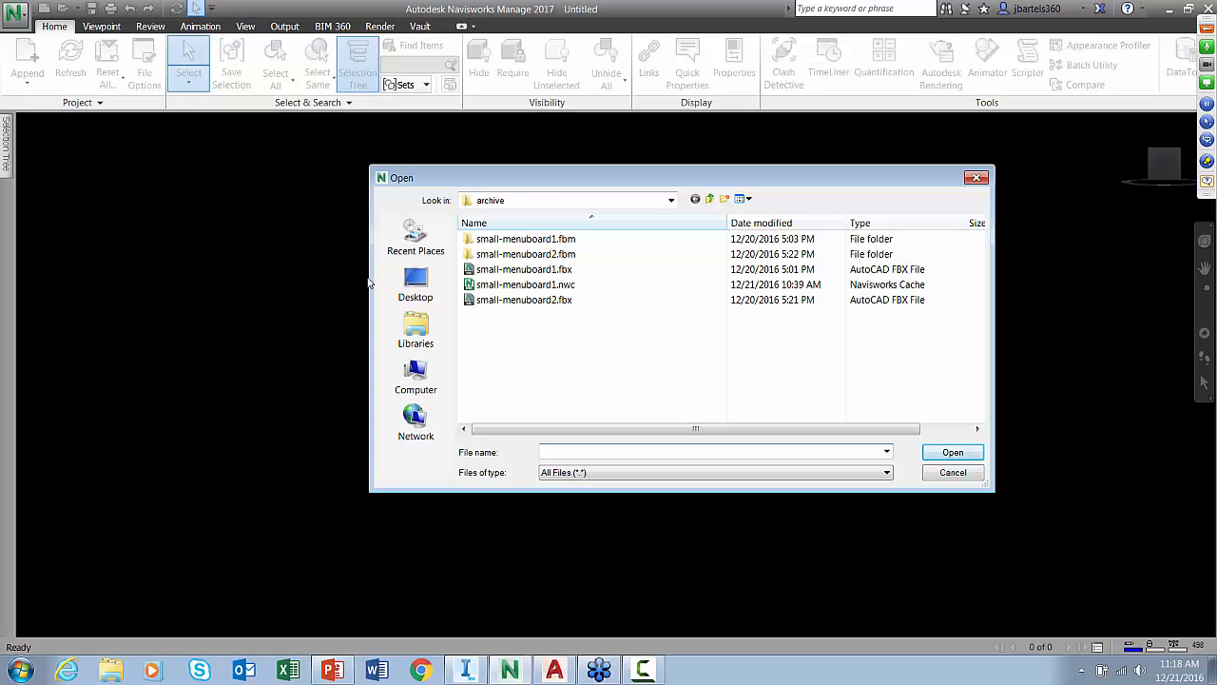
left_click(671, 200)
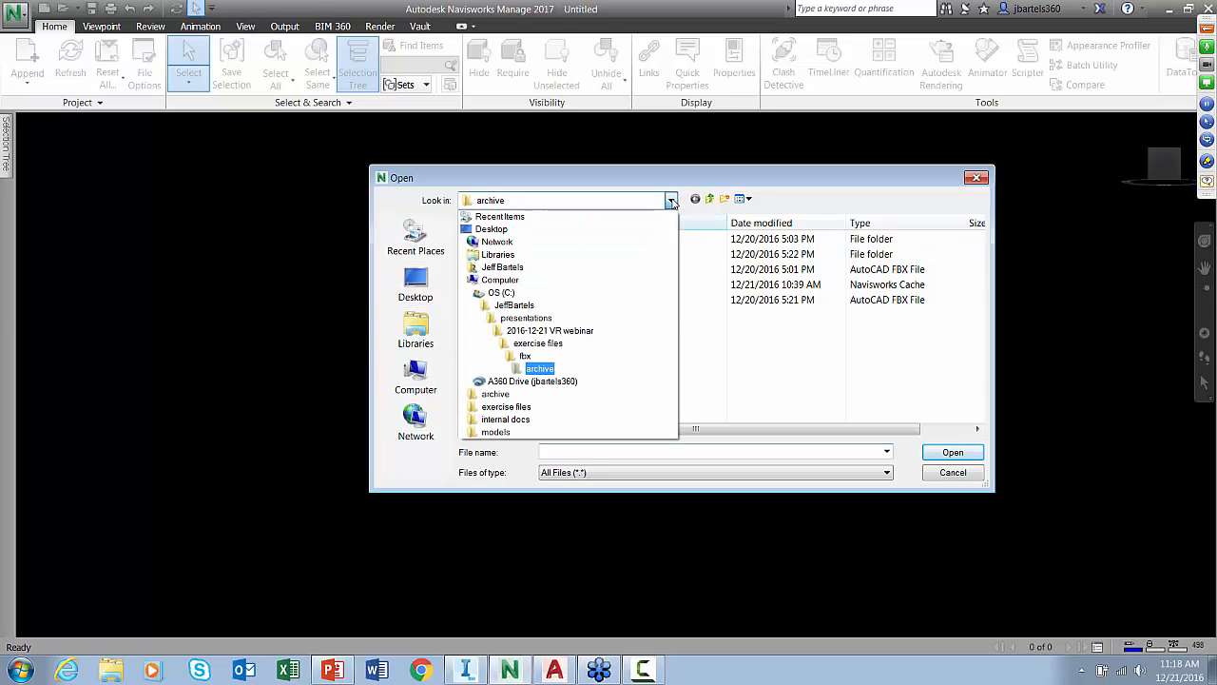
left_click(539, 343)
left_click(514, 303)
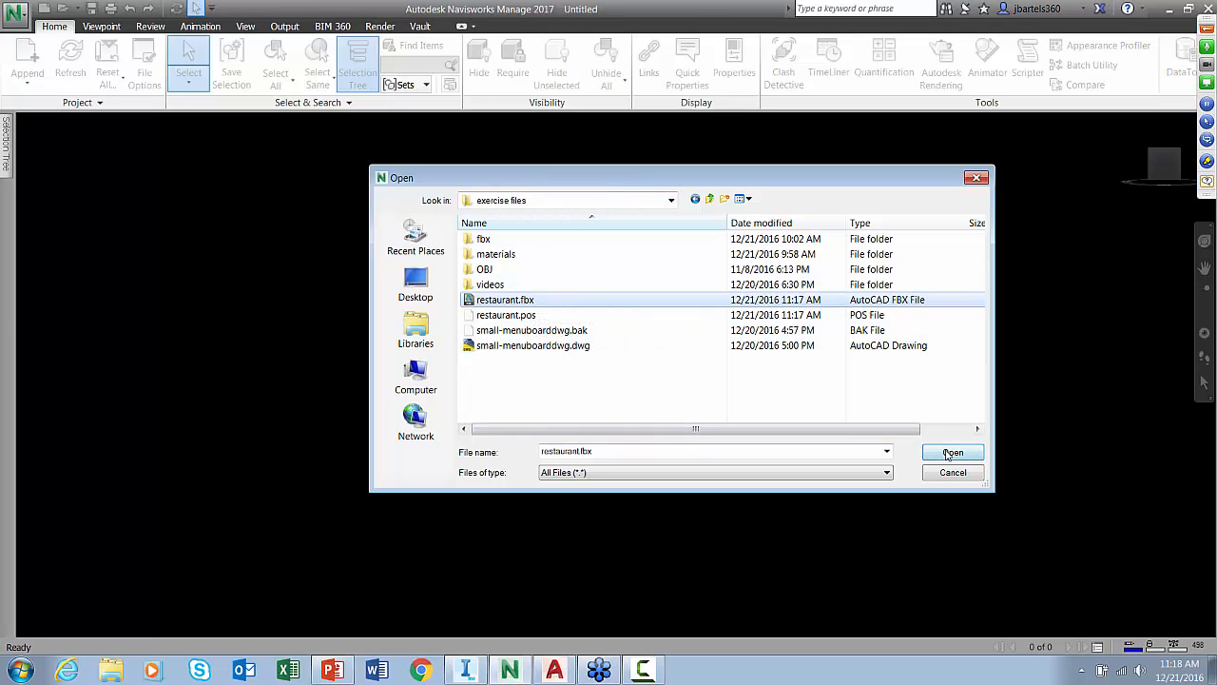
left_click(952, 453)
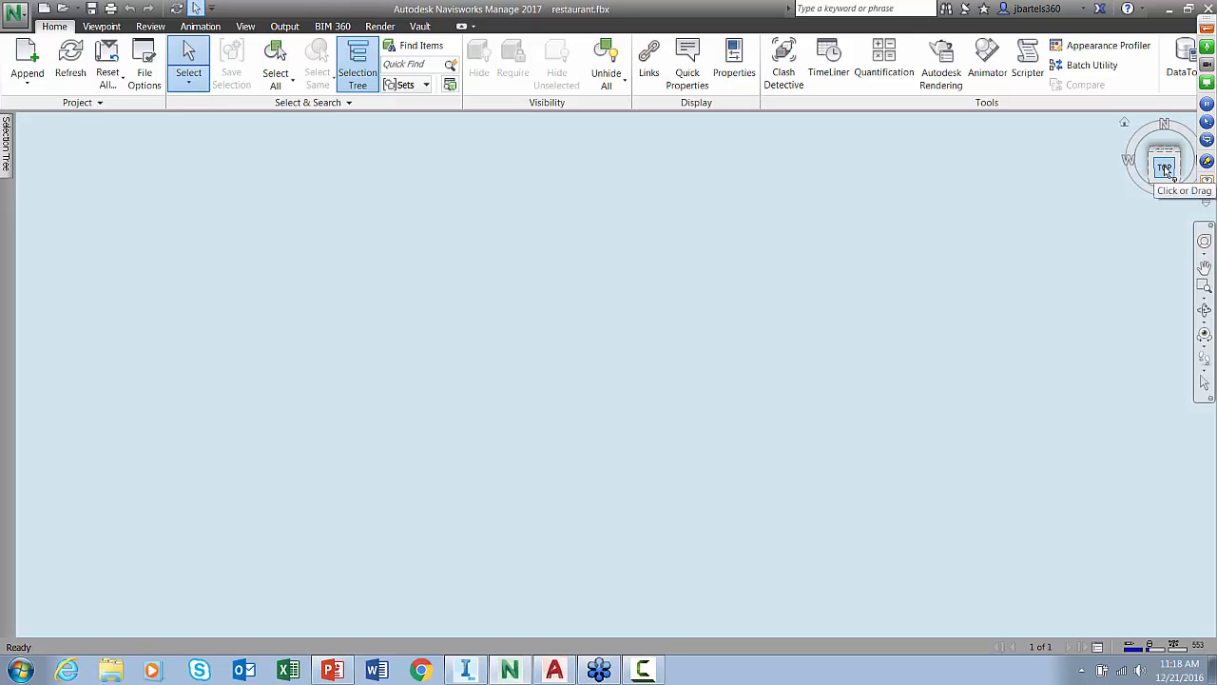
Step: Examine the imported site from above, and inspect the restaurant's front, patio and drive-thru lane up close from near ground level
left_click(1166, 170)
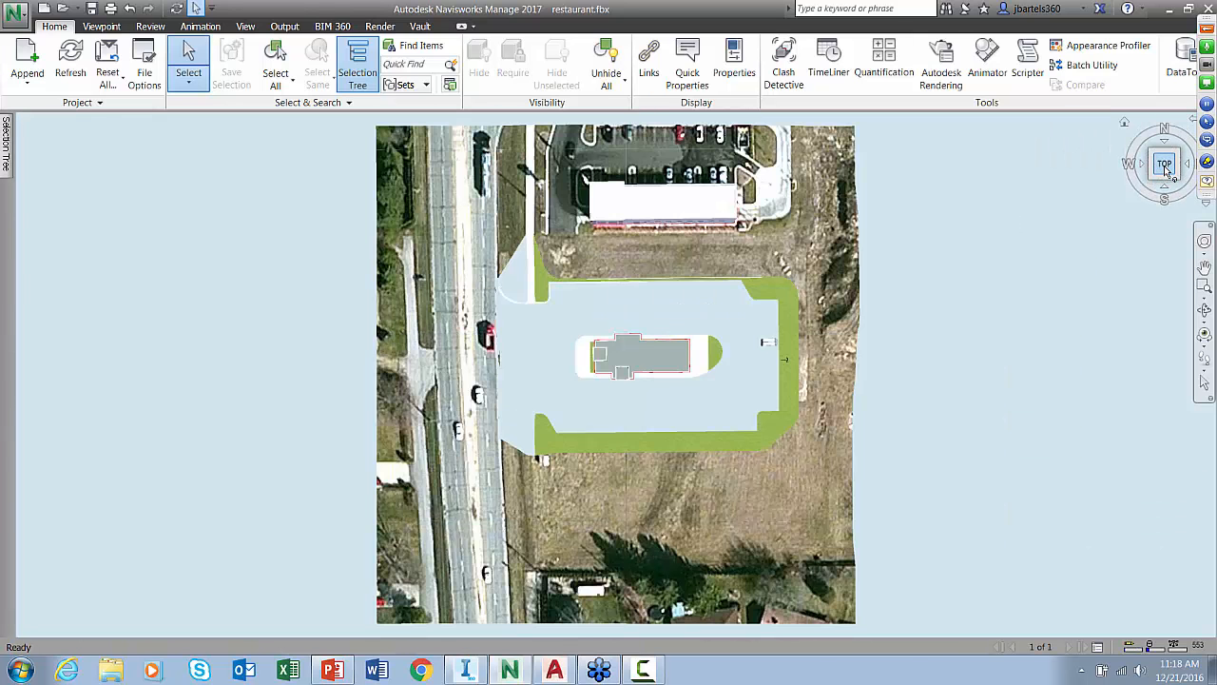
left_click(605, 458)
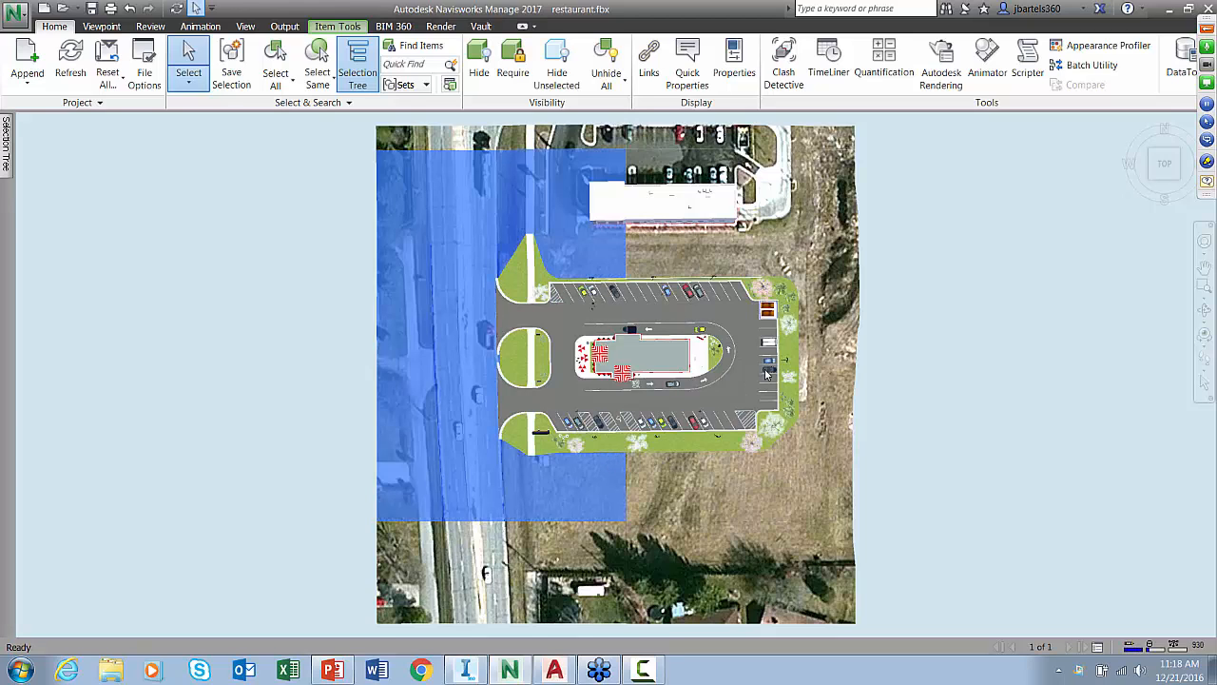
key("Escape")
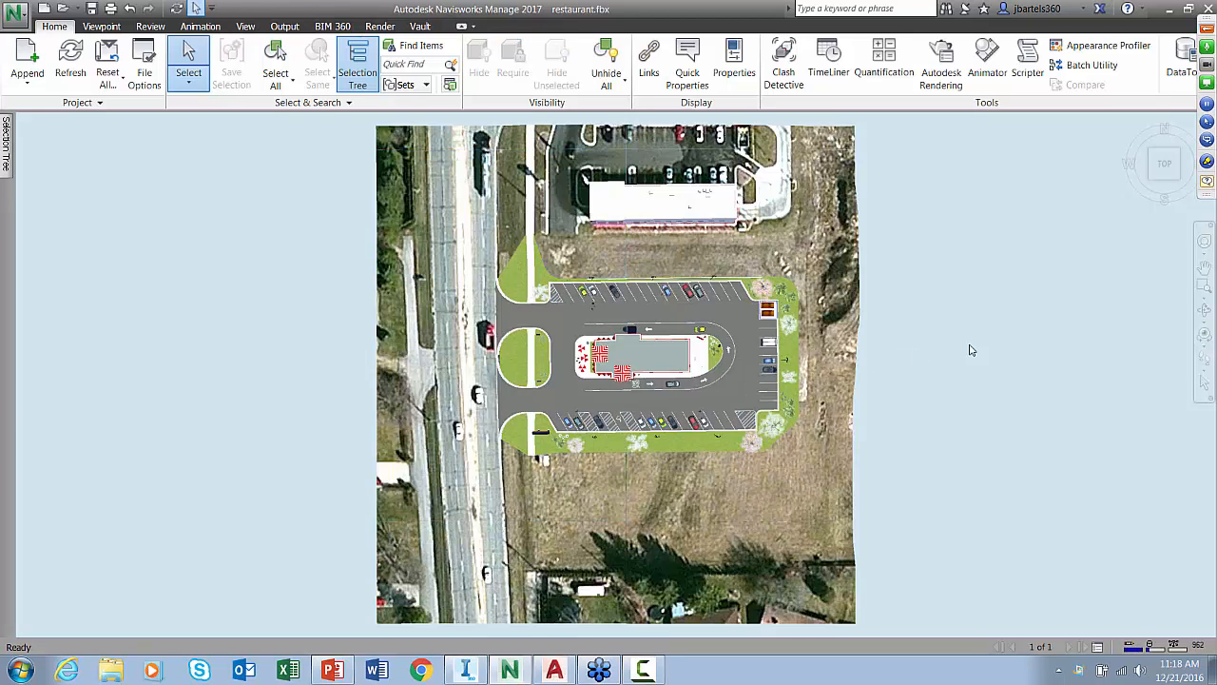
left_click(1205, 312)
left_click_drag(632, 419, 649, 282)
scroll(636, 284, "up", 3)
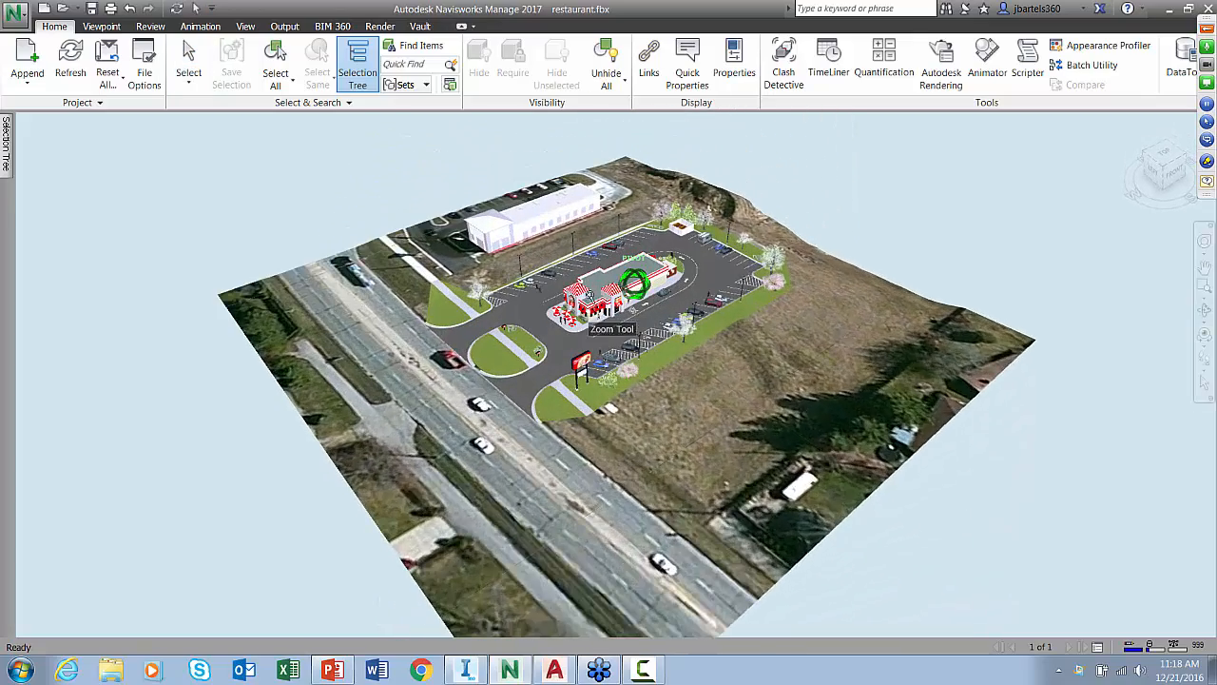
scroll(561, 415, "up", 5)
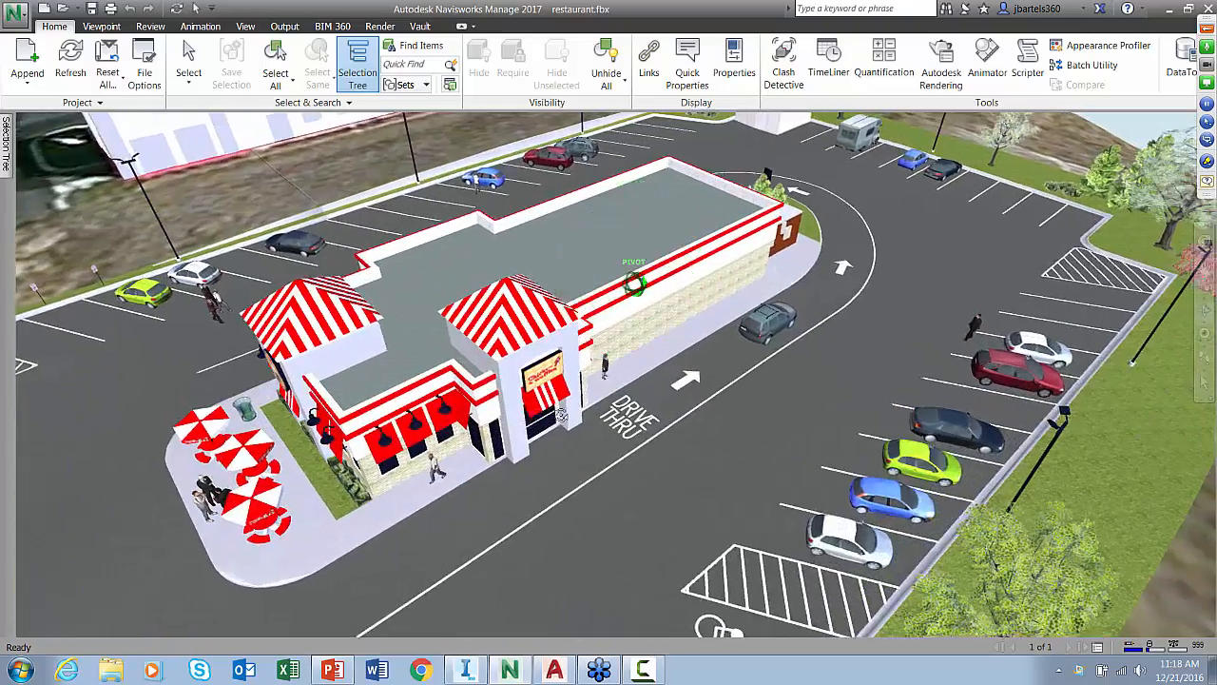
left_click_drag(561, 415, 707, 351)
scroll(641, 421, "up", 5)
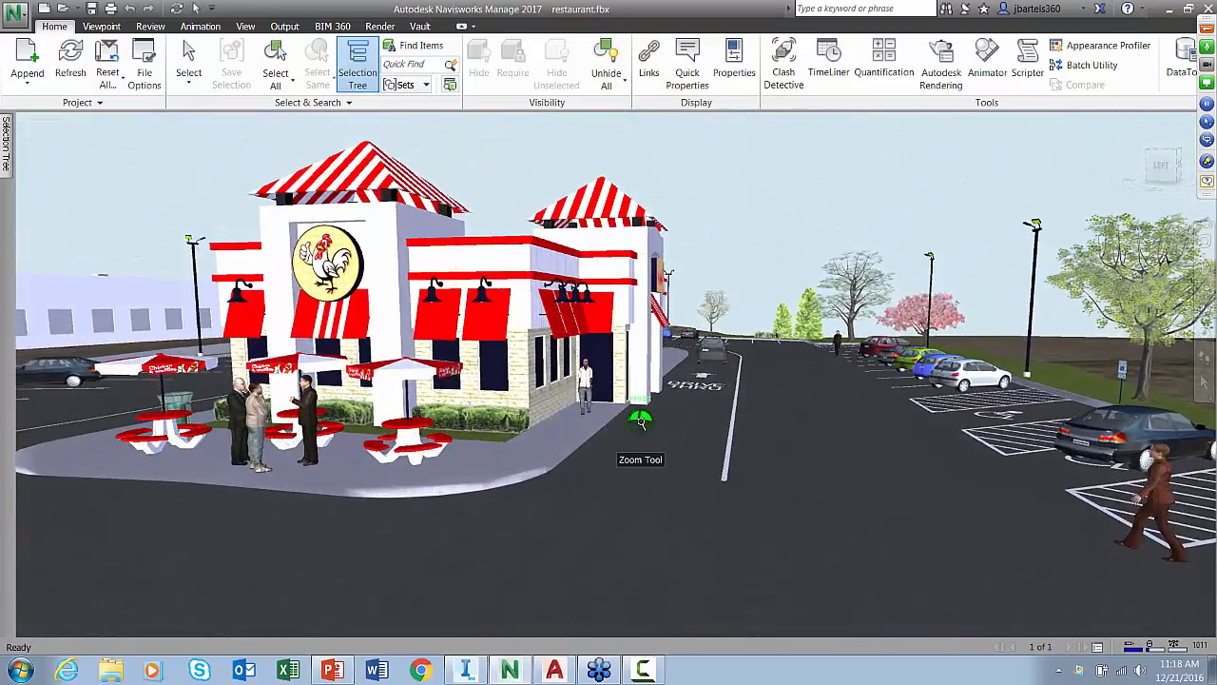
scroll(641, 422, "up", 2)
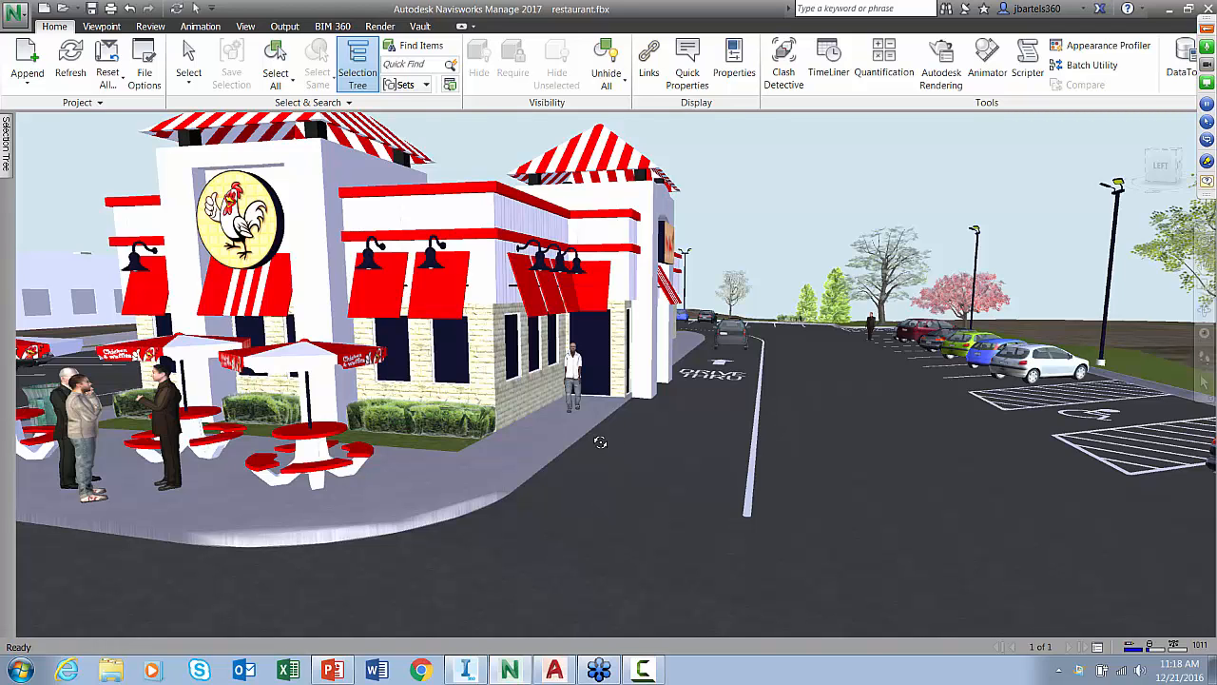
scroll(597, 441, "up", 2)
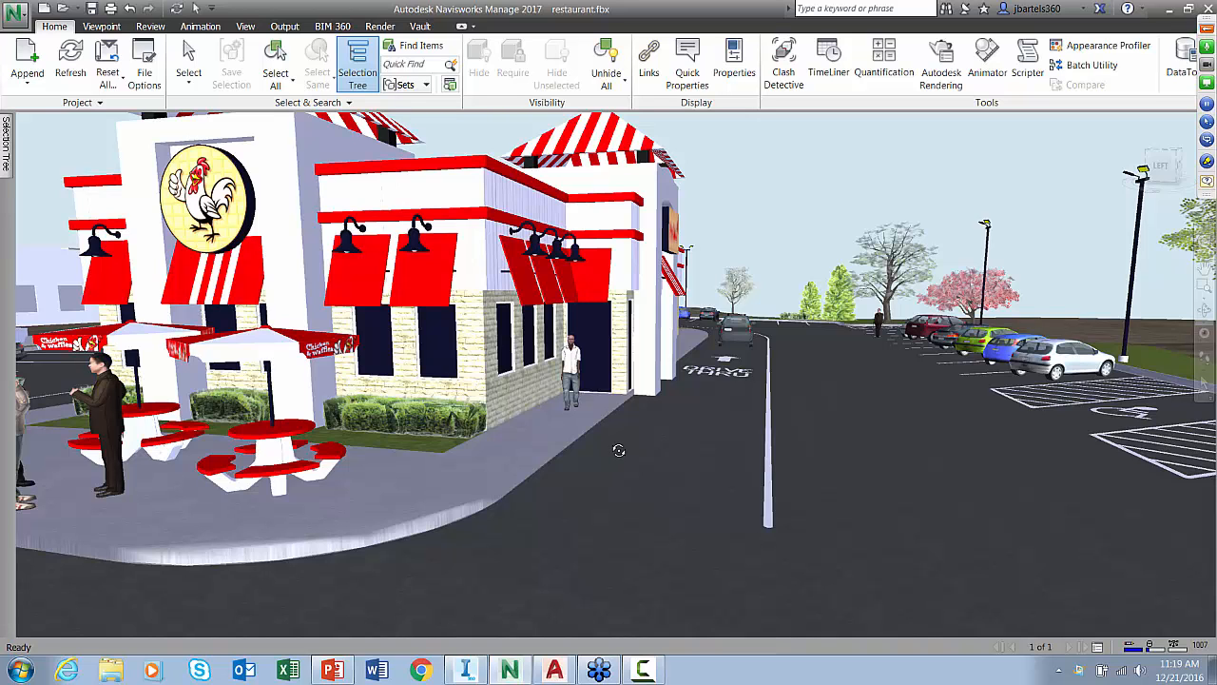
left_click_drag(618, 450, 619, 456)
middle_click_drag(619, 456, 691, 469)
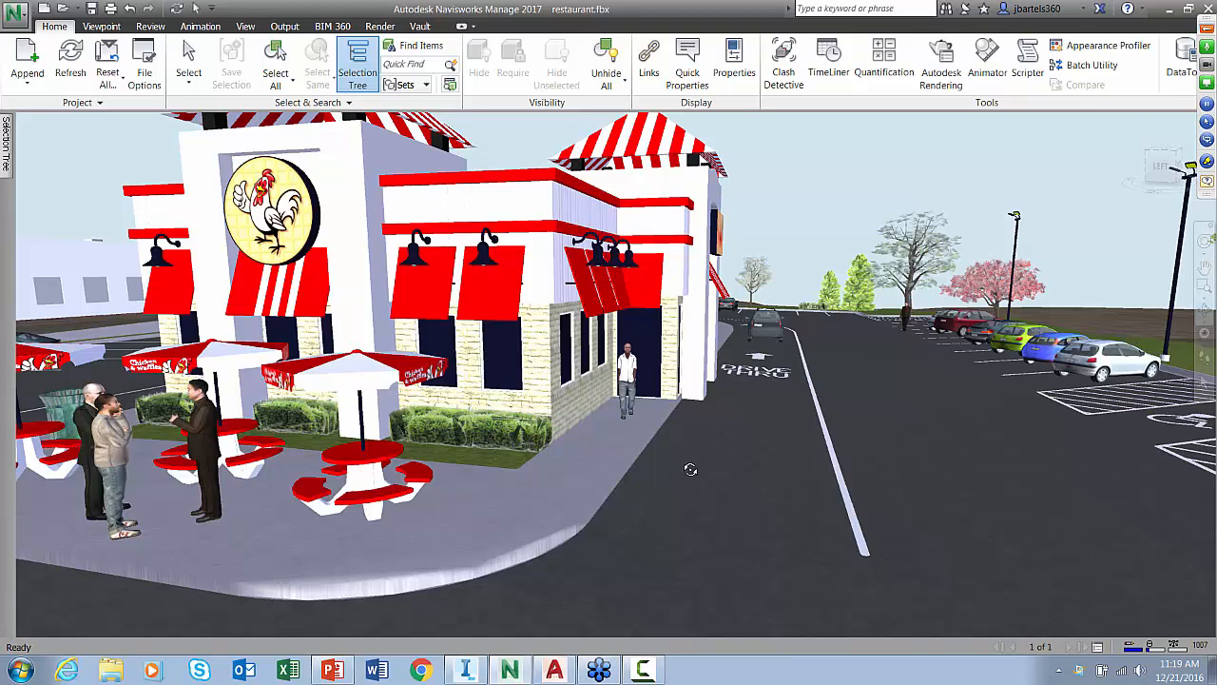
Step: Widen the view to frame the restaurant's front, roof towers and patio, and open the cloud rendering settings
left_click(1205, 335)
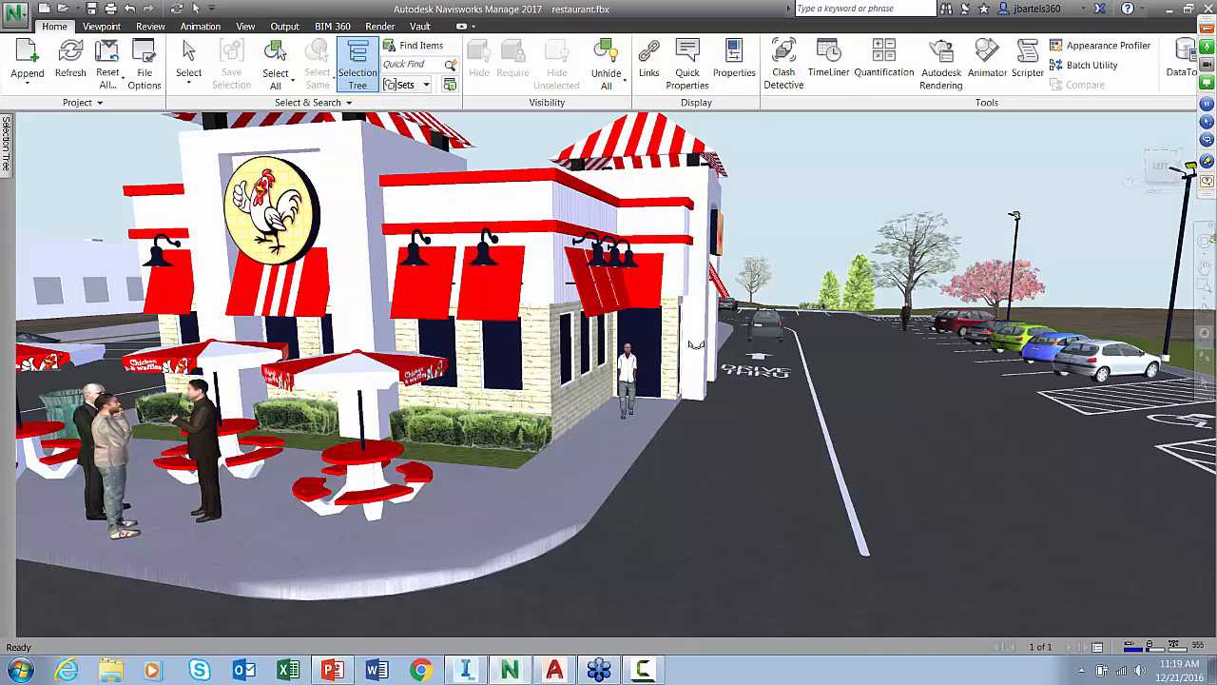
left_click_drag(563, 321, 436, 420)
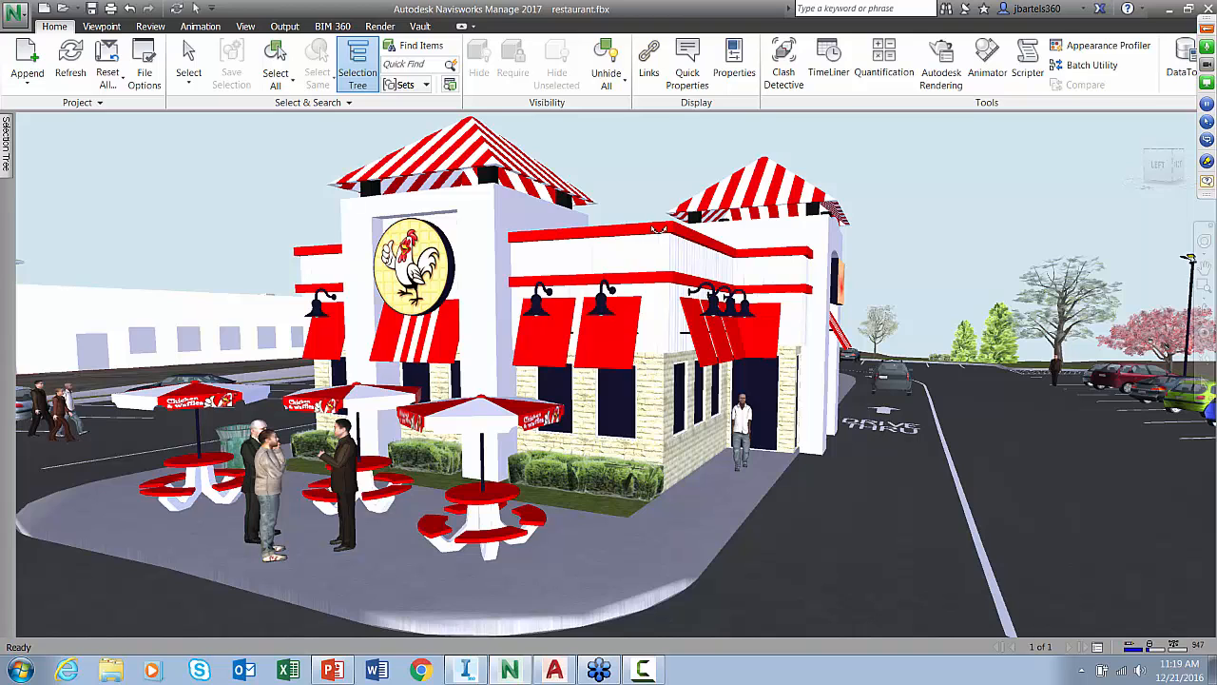
left_click(380, 27)
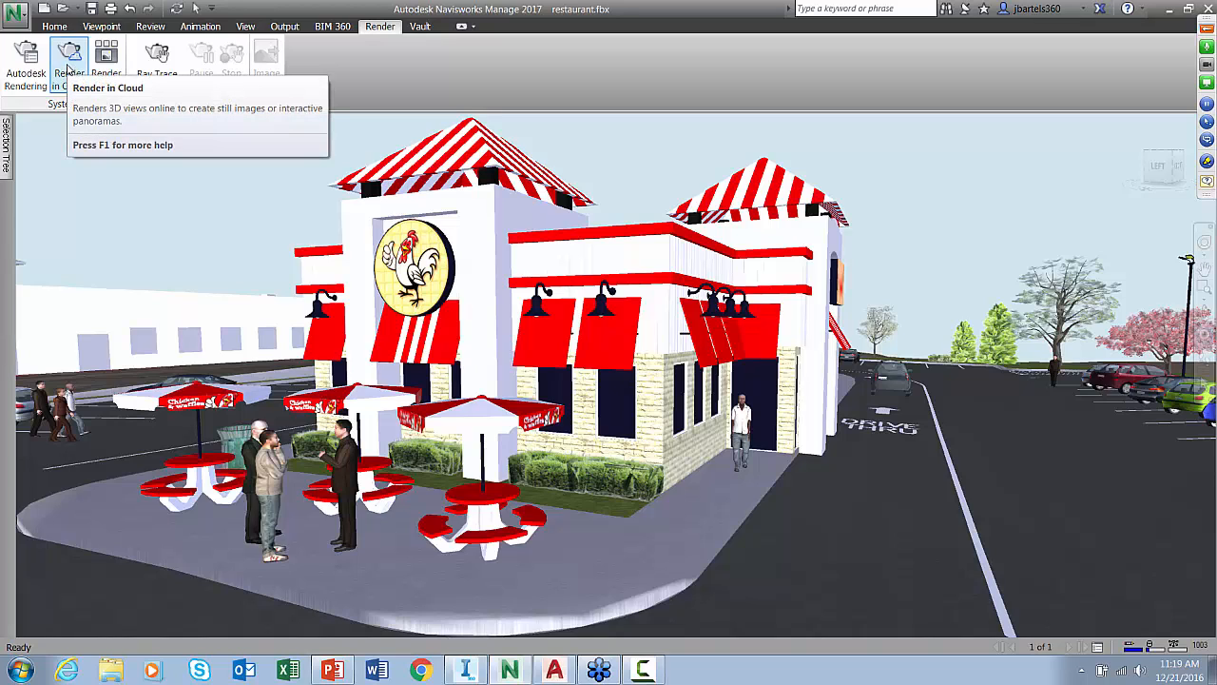
left_click(69, 68)
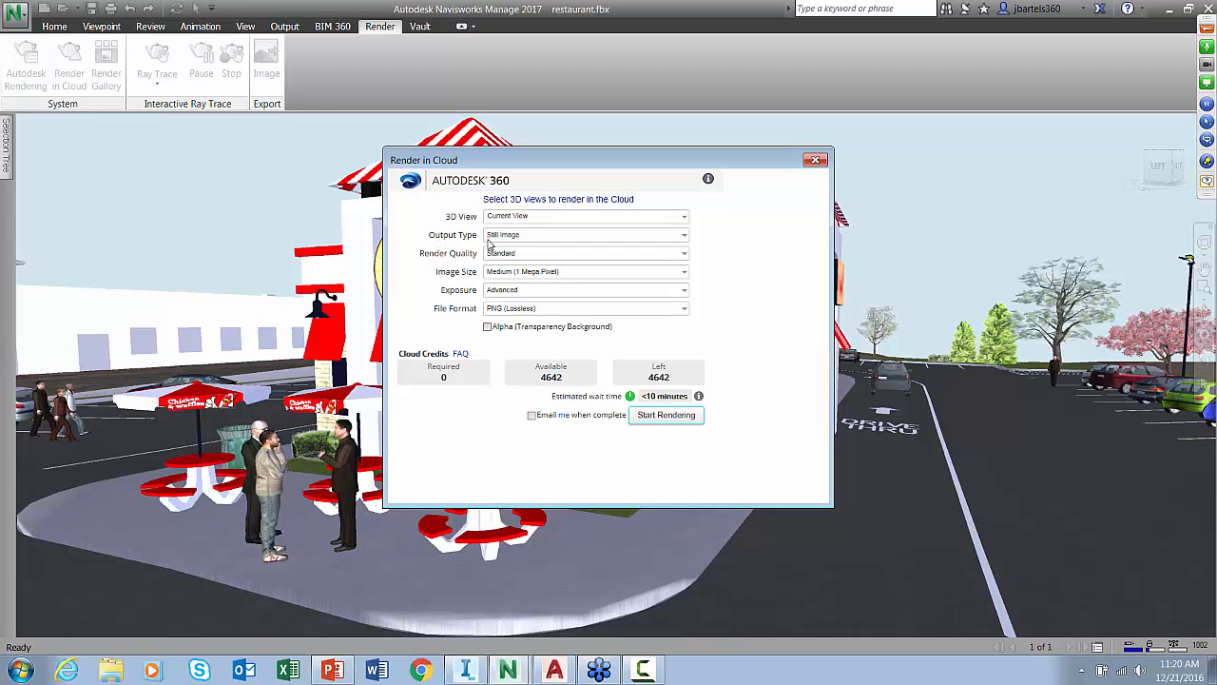
Step: Set the cloud render to Stereo Panorama with Final quality and Advanced exposure, choose a width and e-mail notification, and close the dialog without rendering
left_click(683, 238)
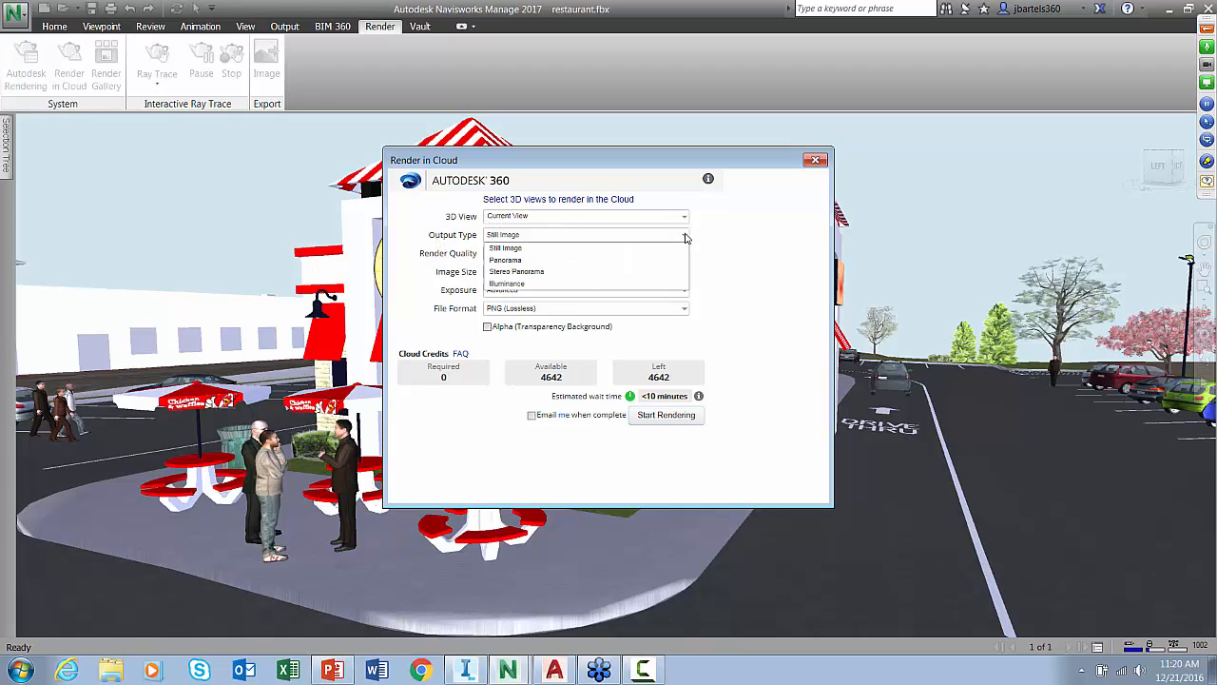
left_click(537, 275)
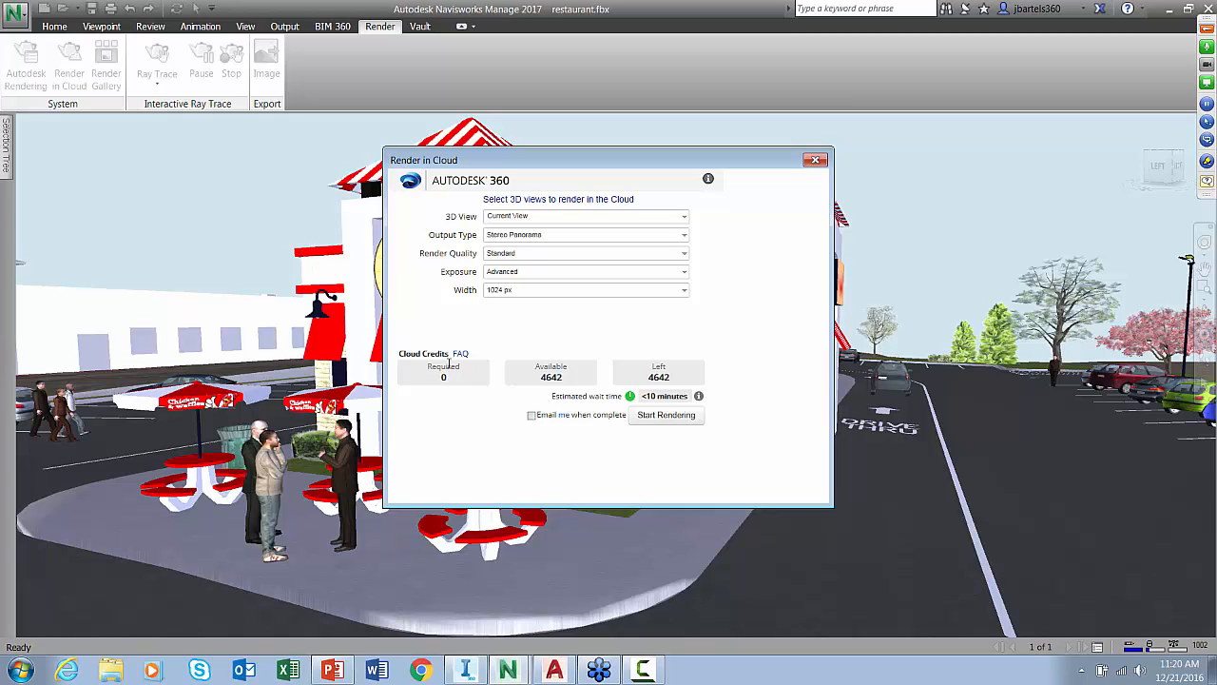
left_click(528, 254)
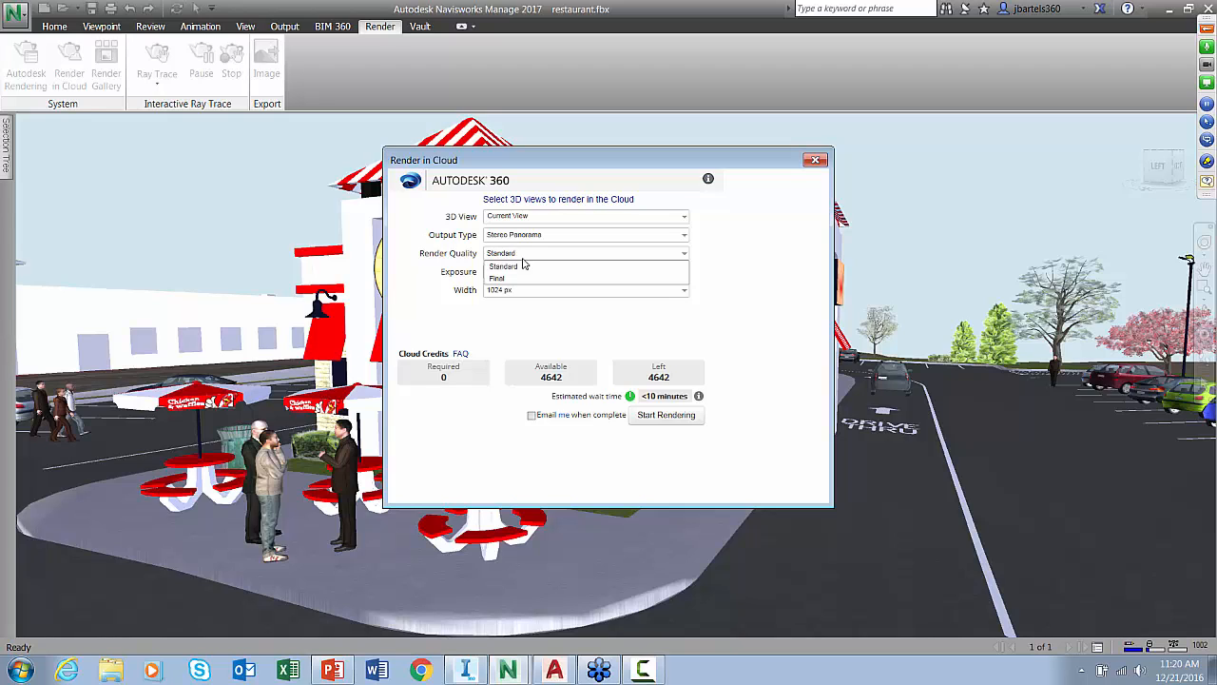
left_click(509, 278)
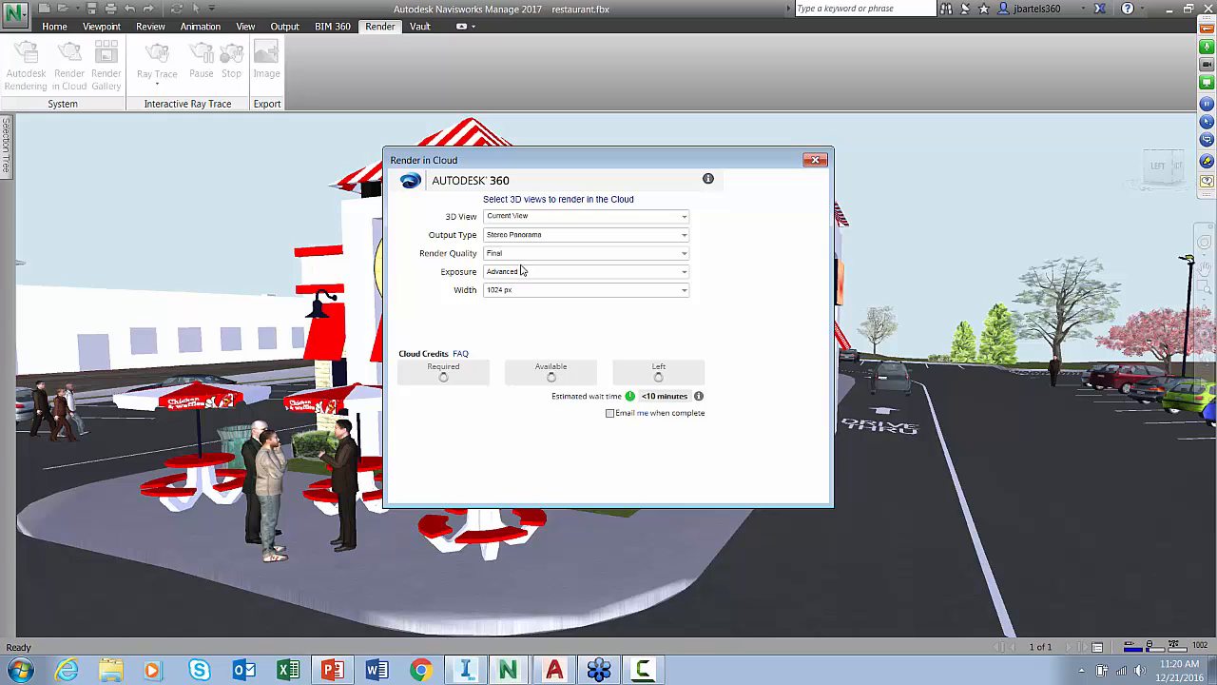
left_click(523, 273)
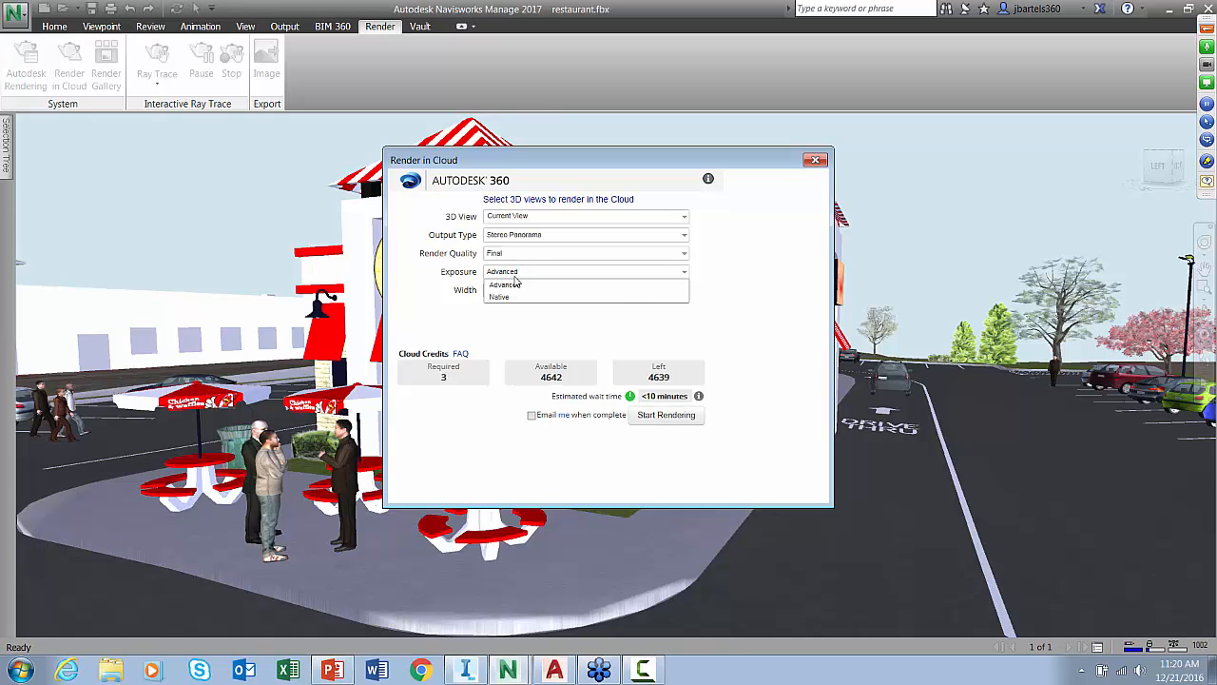
left_click(513, 286)
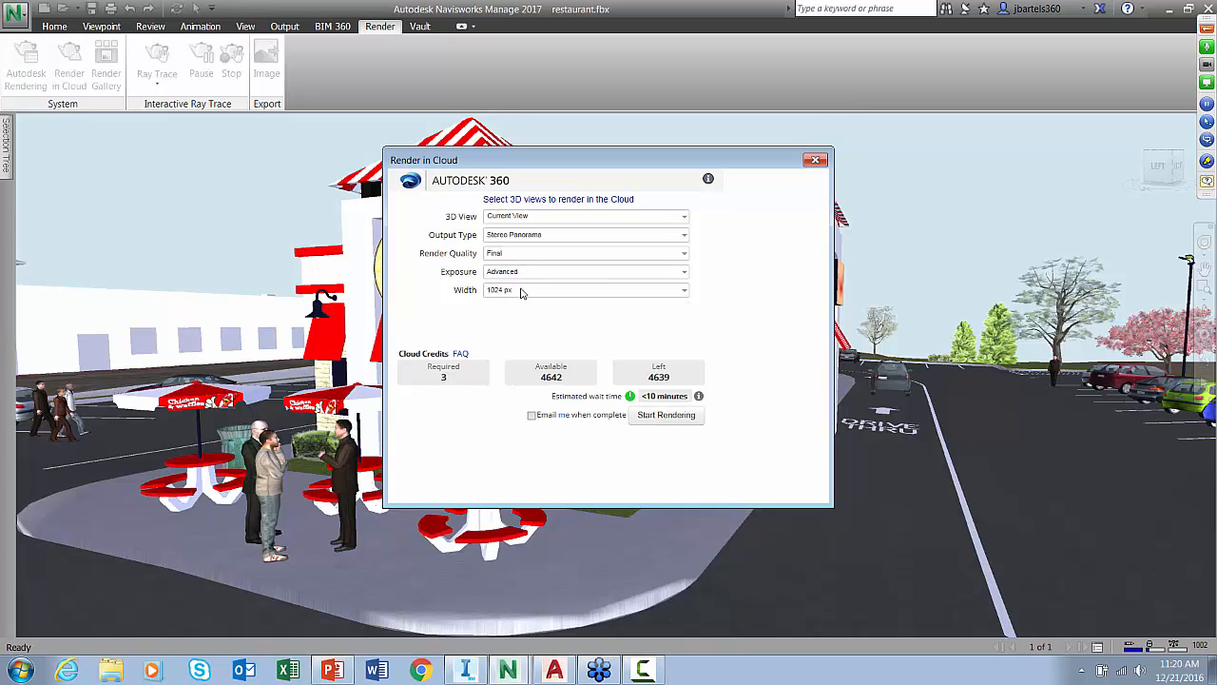
left_click(523, 290)
left_click(502, 340)
left_click(533, 419)
left_click(816, 162)
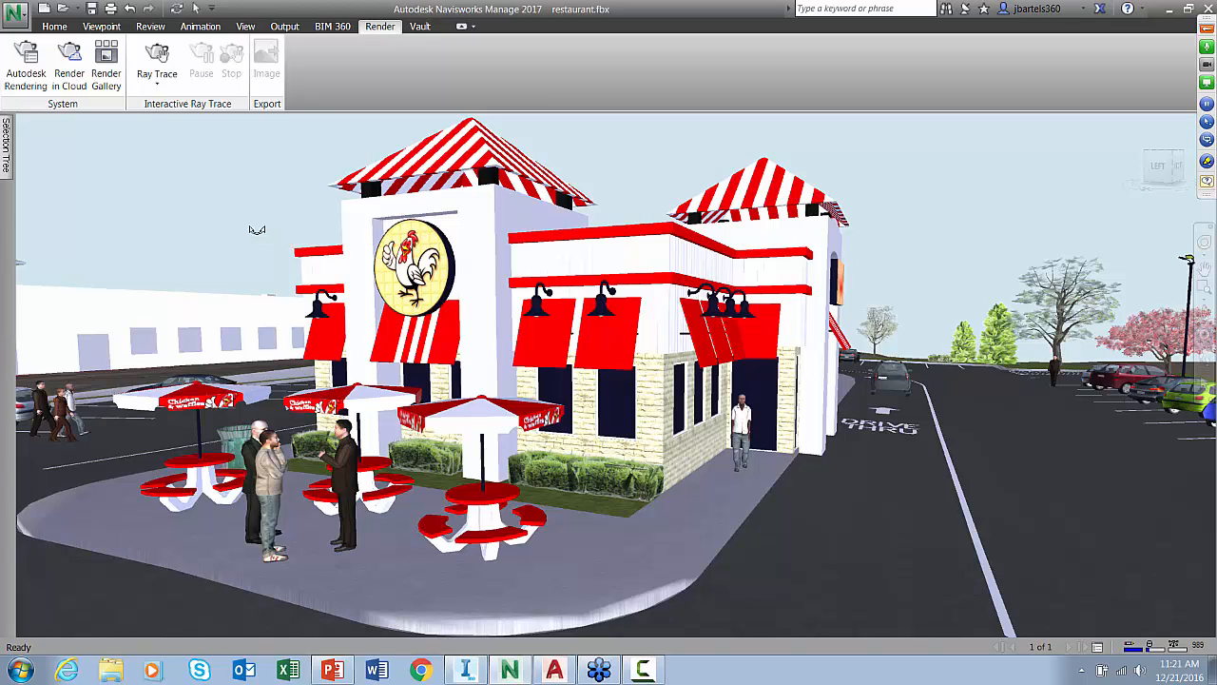
Step: Open the online A360 render gallery and sign in with the account username and password
left_click(105, 63)
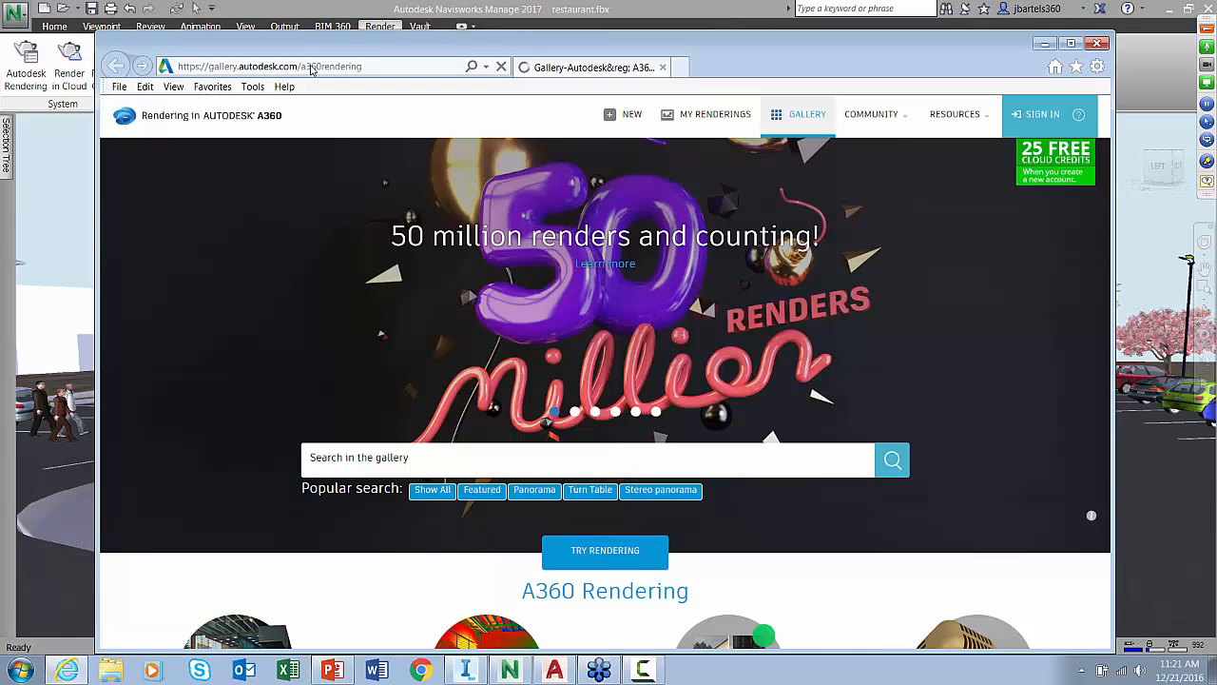
left_click_drag(385, 50, 374, 25)
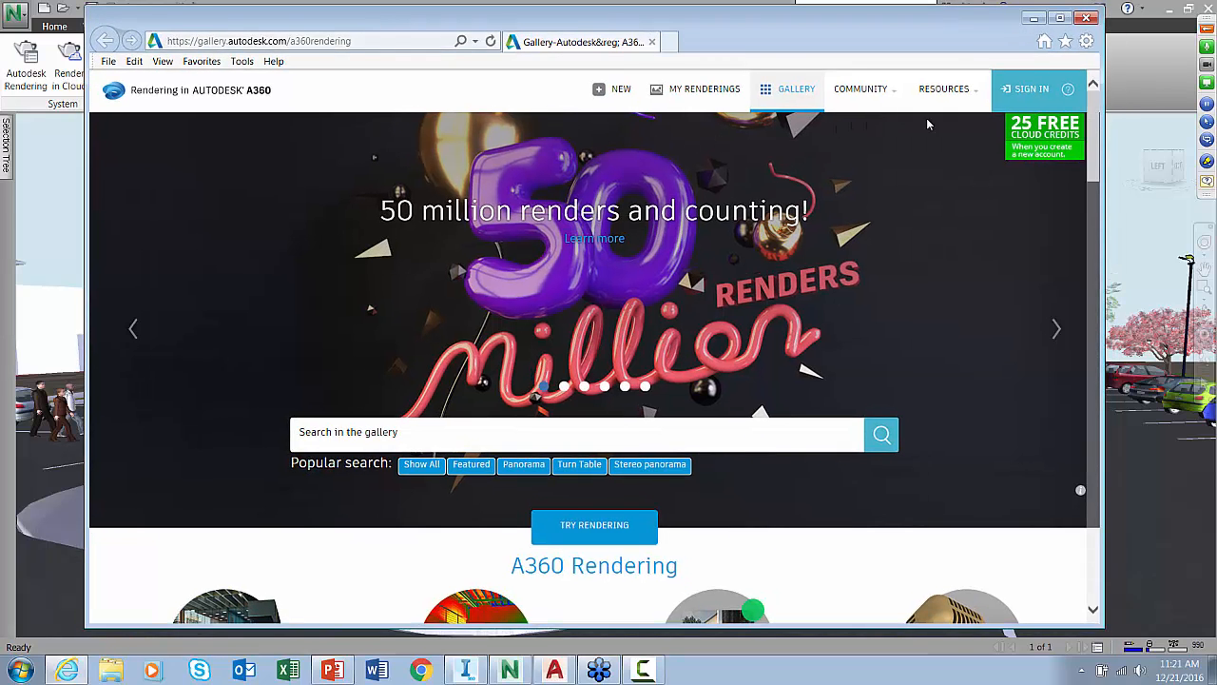
left_click(1035, 89)
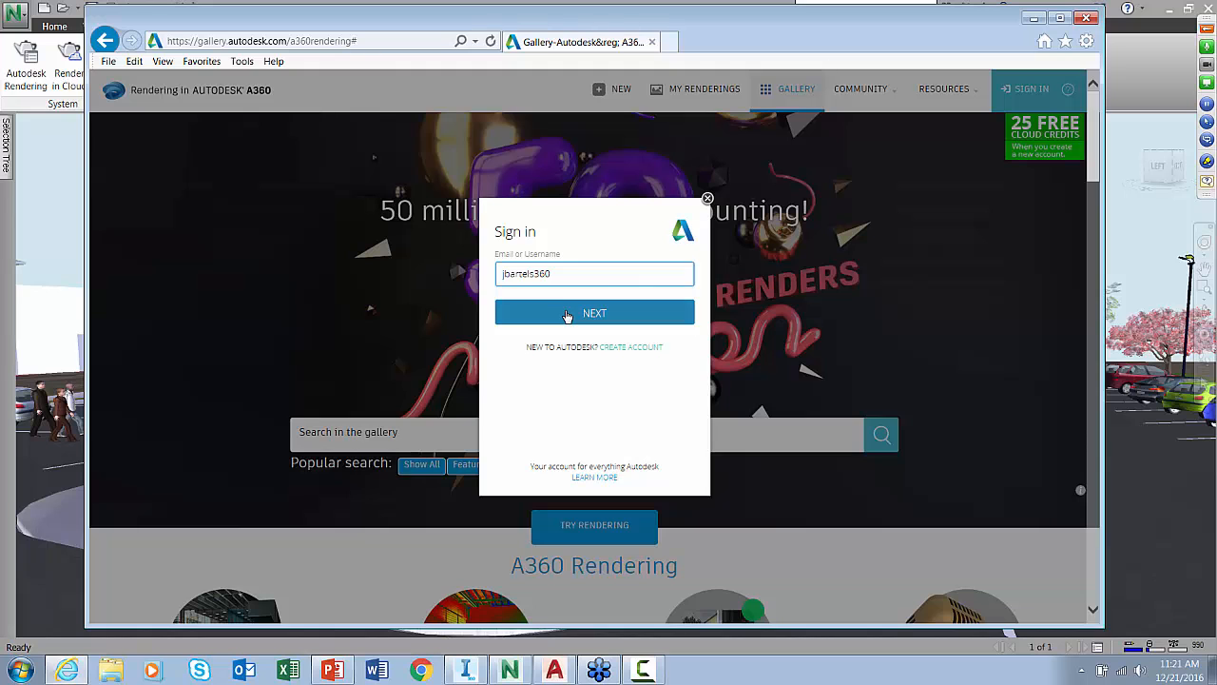
left_click(568, 315)
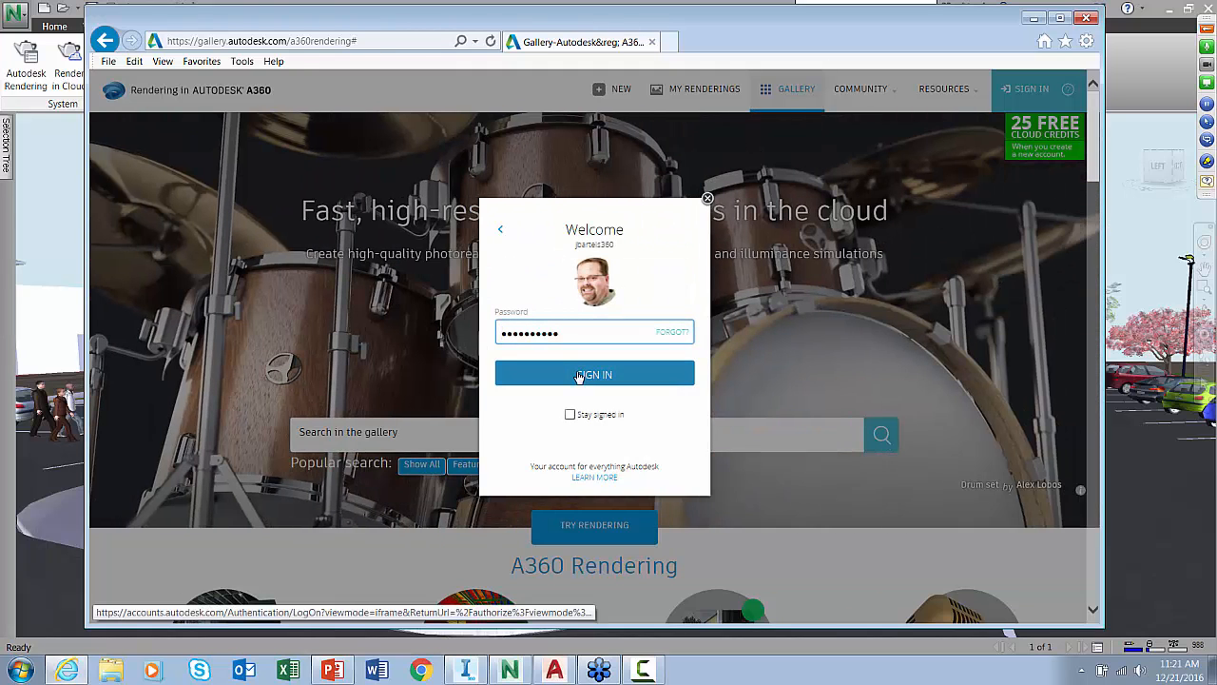
left_click(578, 376)
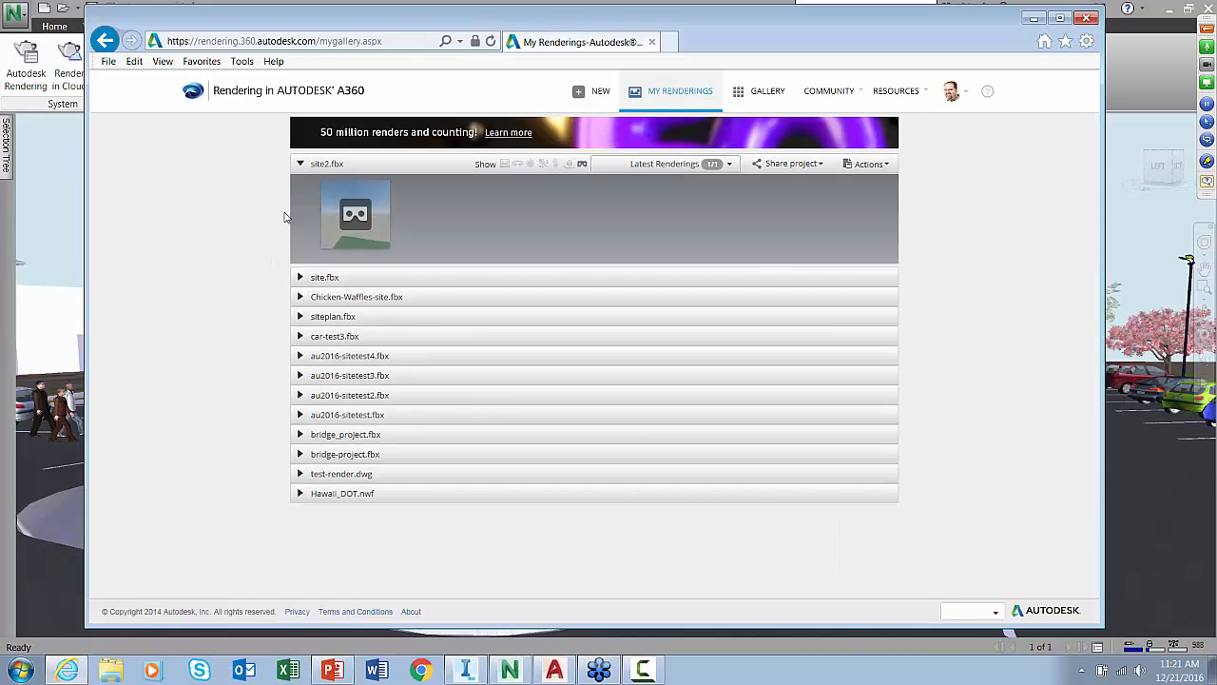
Step: Collapse the site2.fbx project, expand Chicken-Waffles-site.fbx and show all of its renderings
left_click(293, 167)
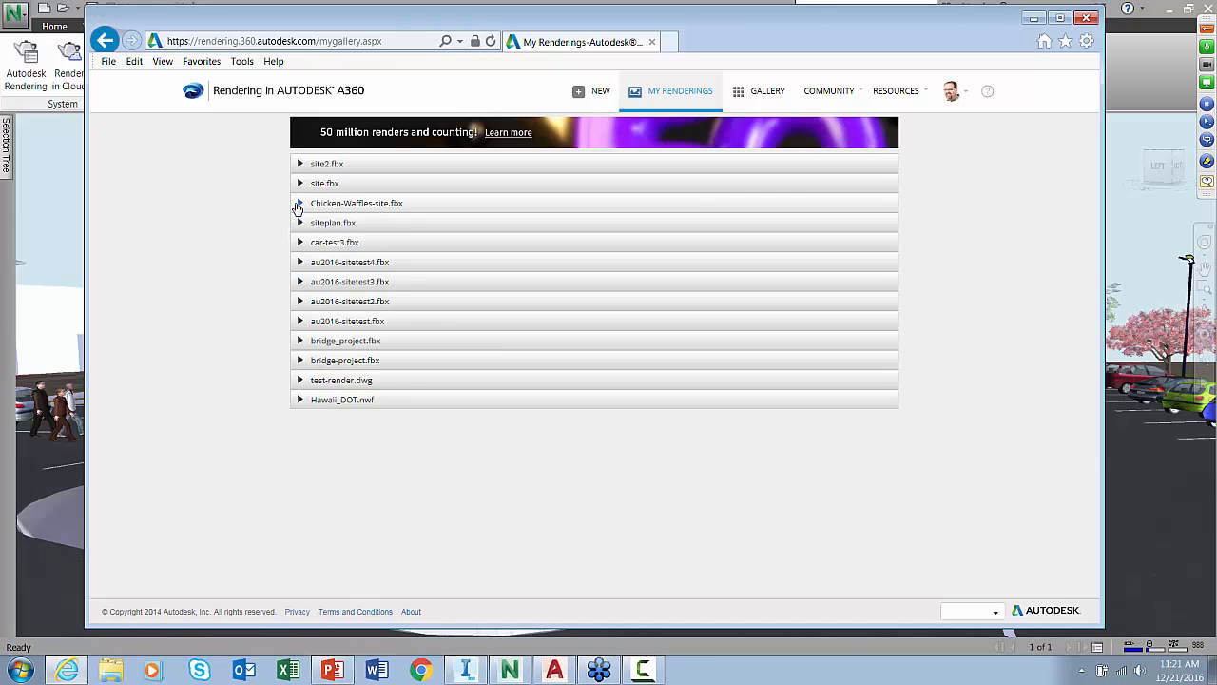
left_click(298, 204)
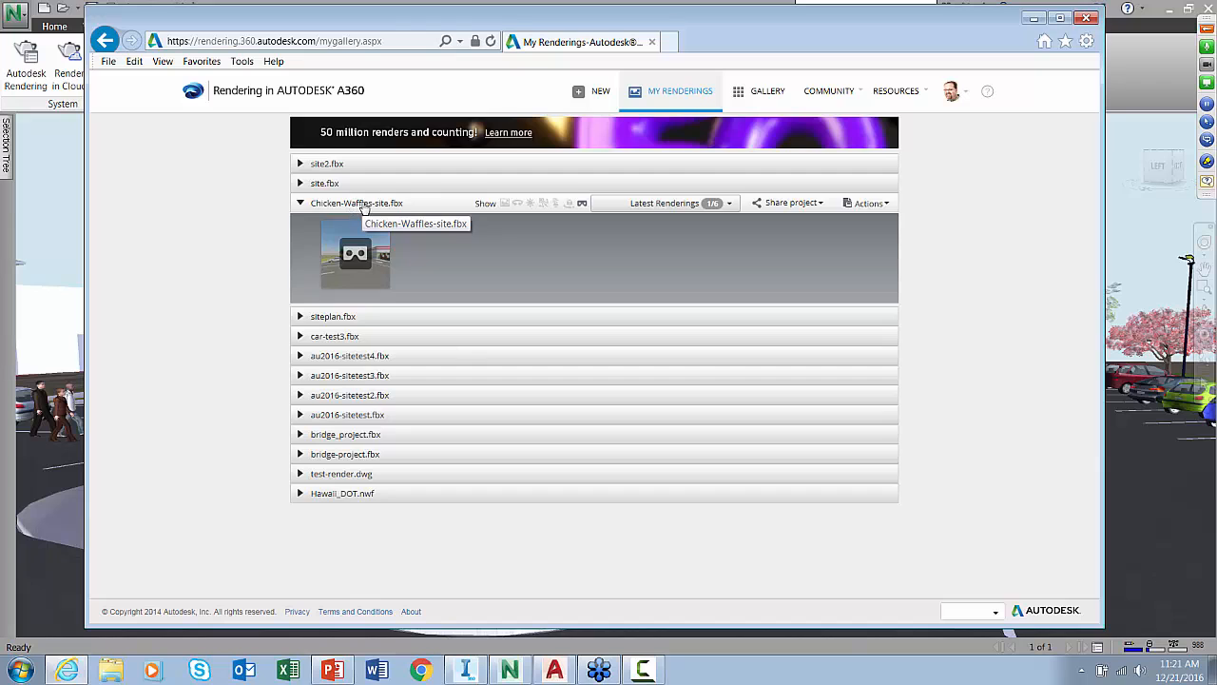
mouse_move(333, 253)
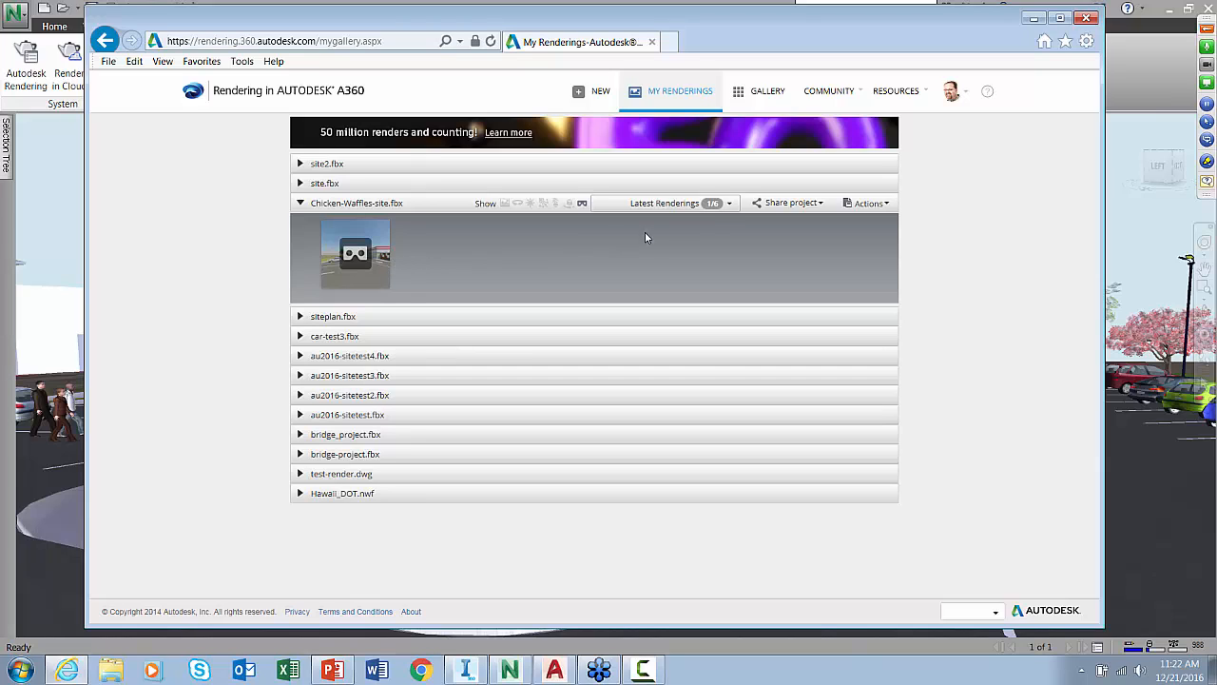
left_click(727, 203)
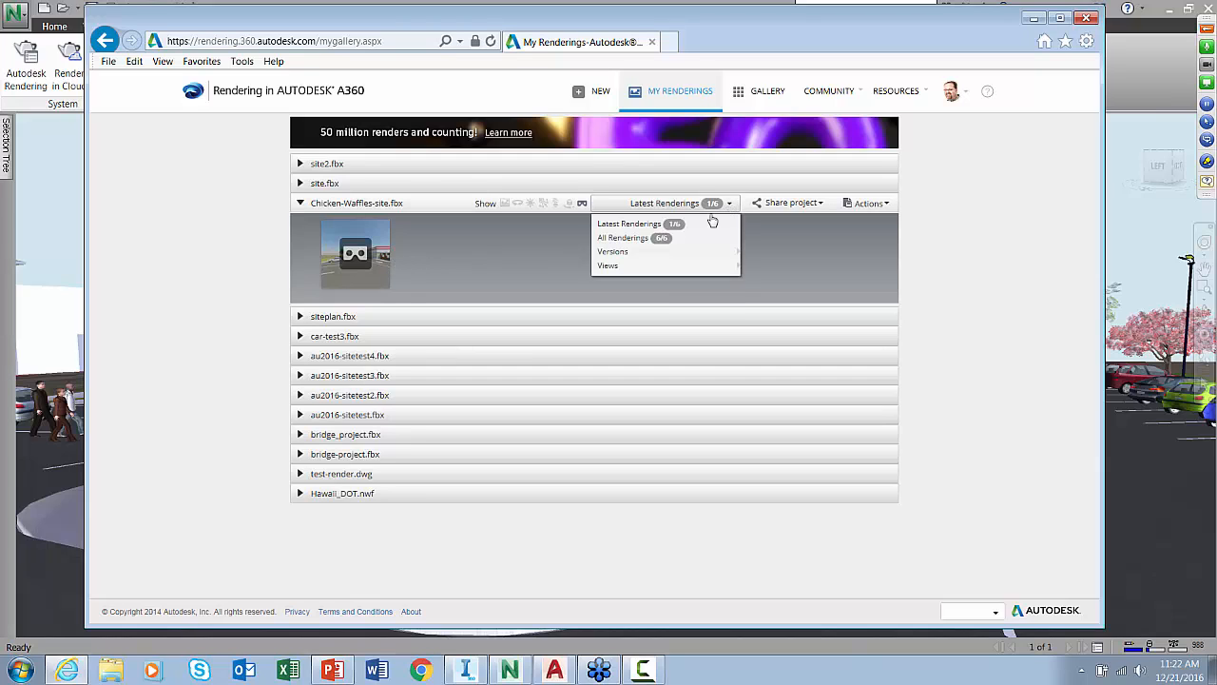
left_click(668, 240)
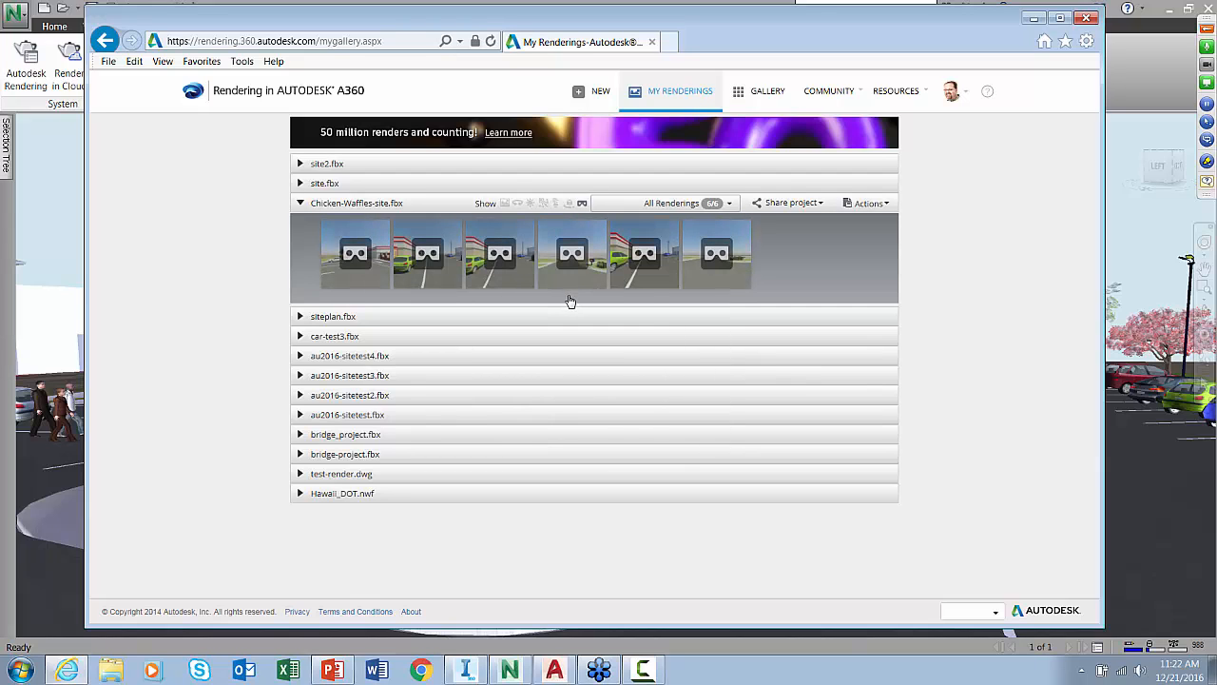
Step: Open the fourth stereo panorama of Chicken-Waffles-site.fbx and examine the rendered restaurant, parking lot and its phone preview options
mouse_move(568, 292)
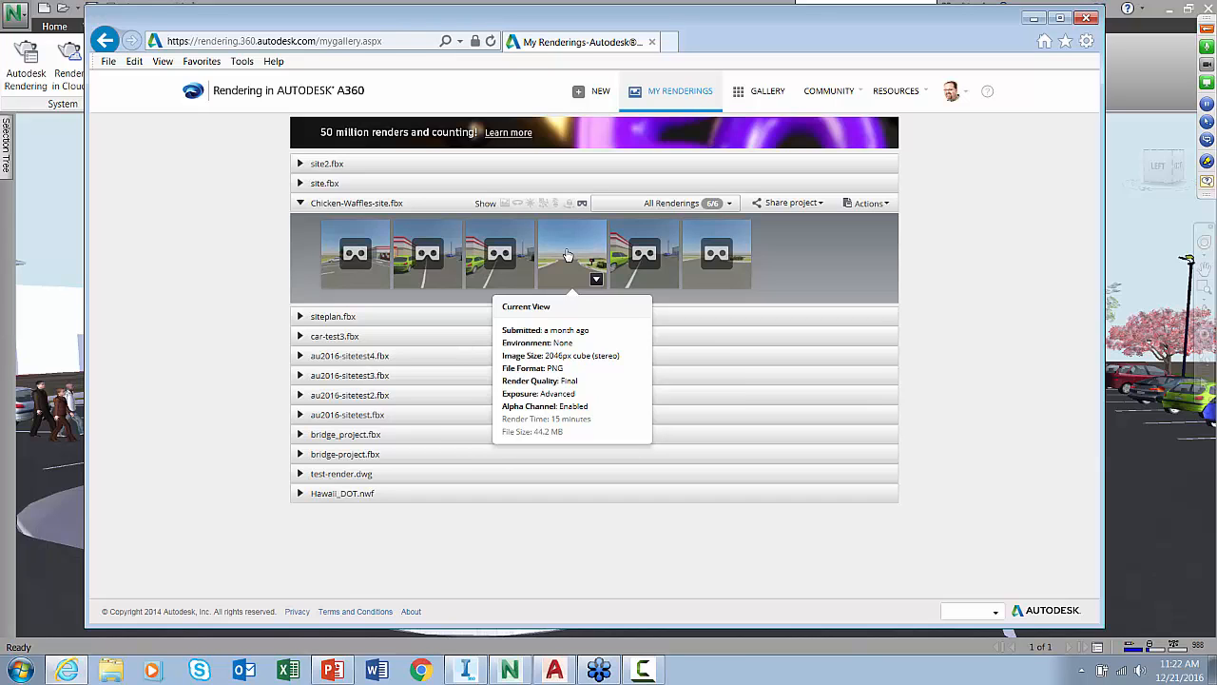
left_click(567, 255)
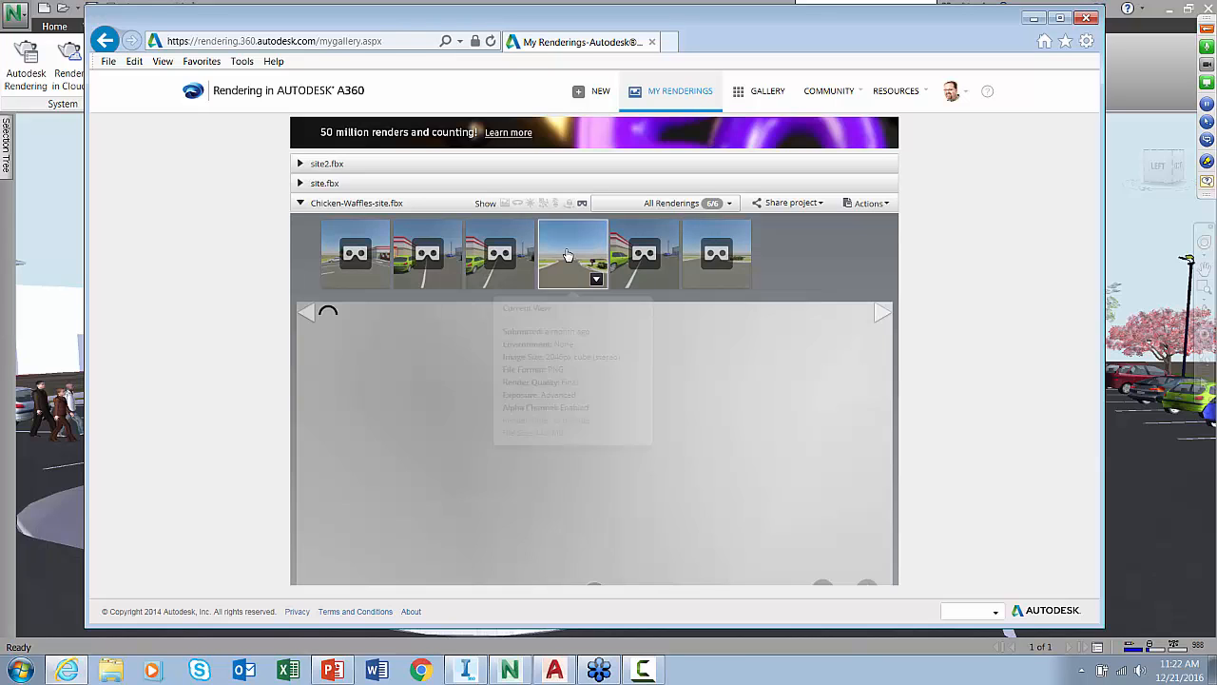
scroll(933, 323, "down", 2)
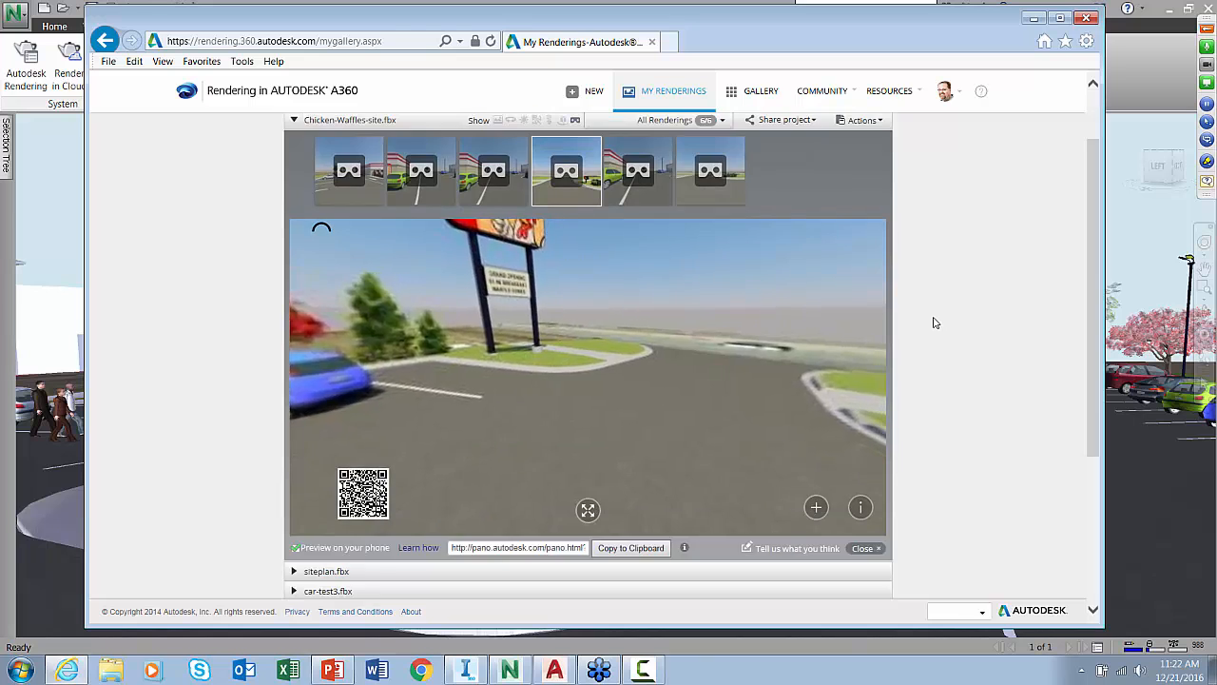
scroll(932, 321, "up", 1)
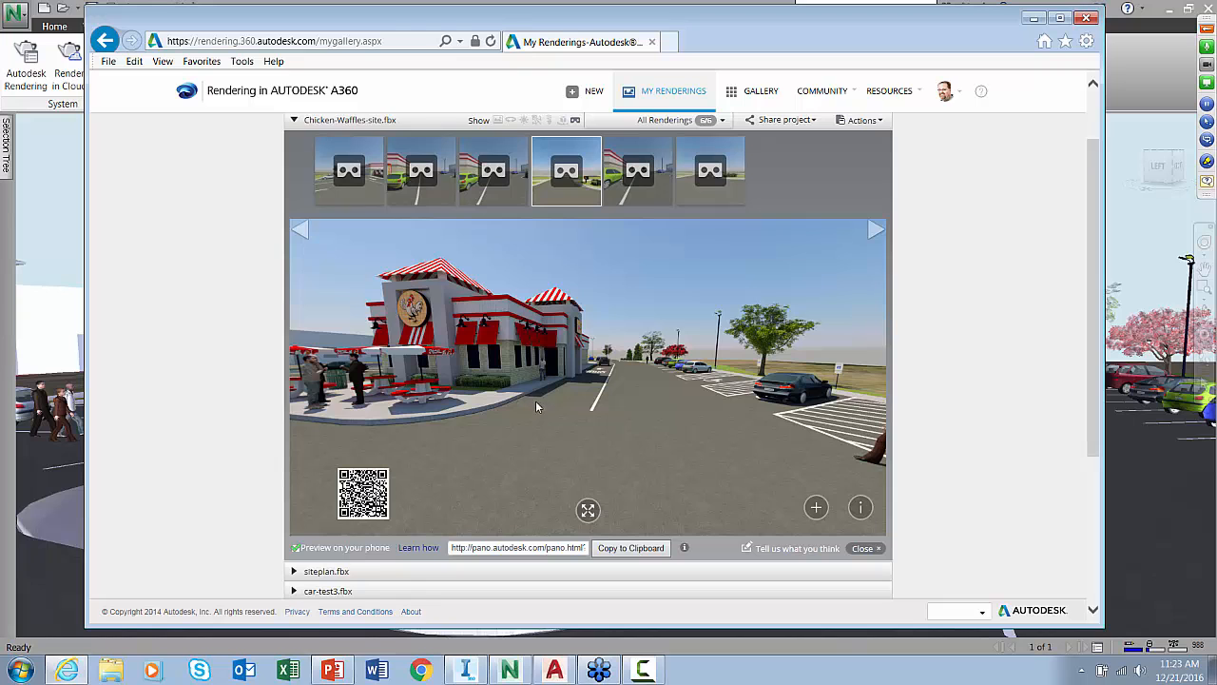
Step: Minimize the gallery, switch to the PowerPoint presentation and run the slide show from the current slide to the QR code slide
left_click(1034, 19)
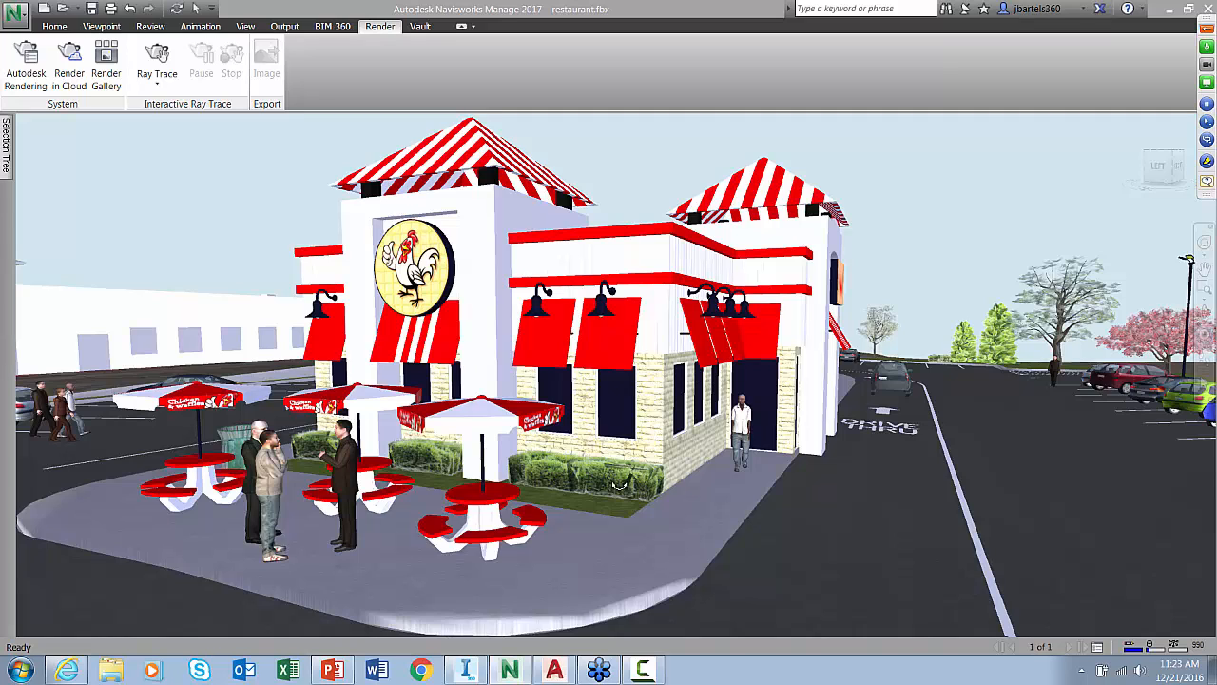
left_click(335, 671)
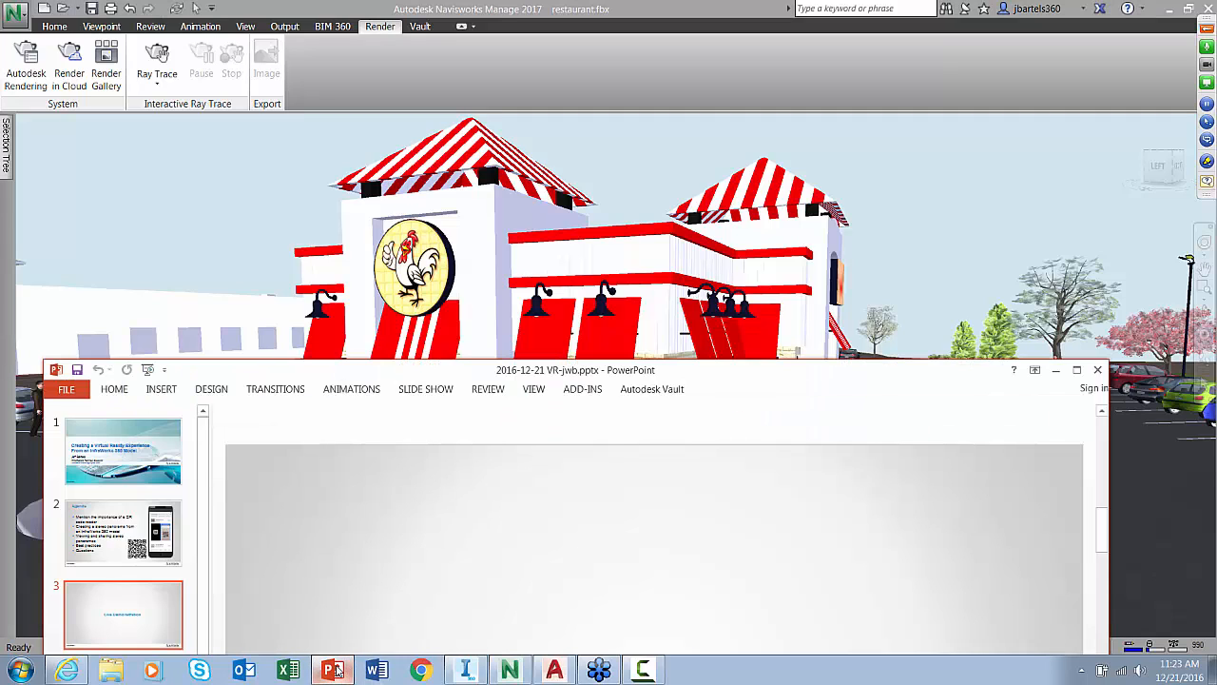
left_click(427, 389)
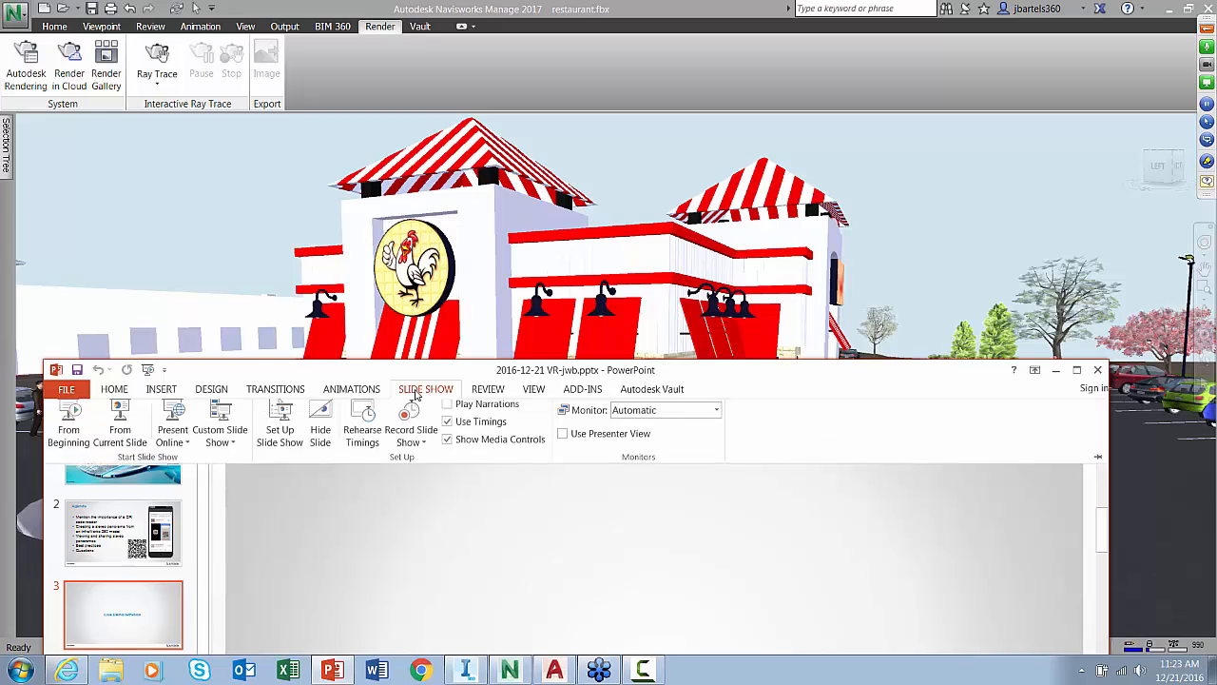
left_click(121, 432)
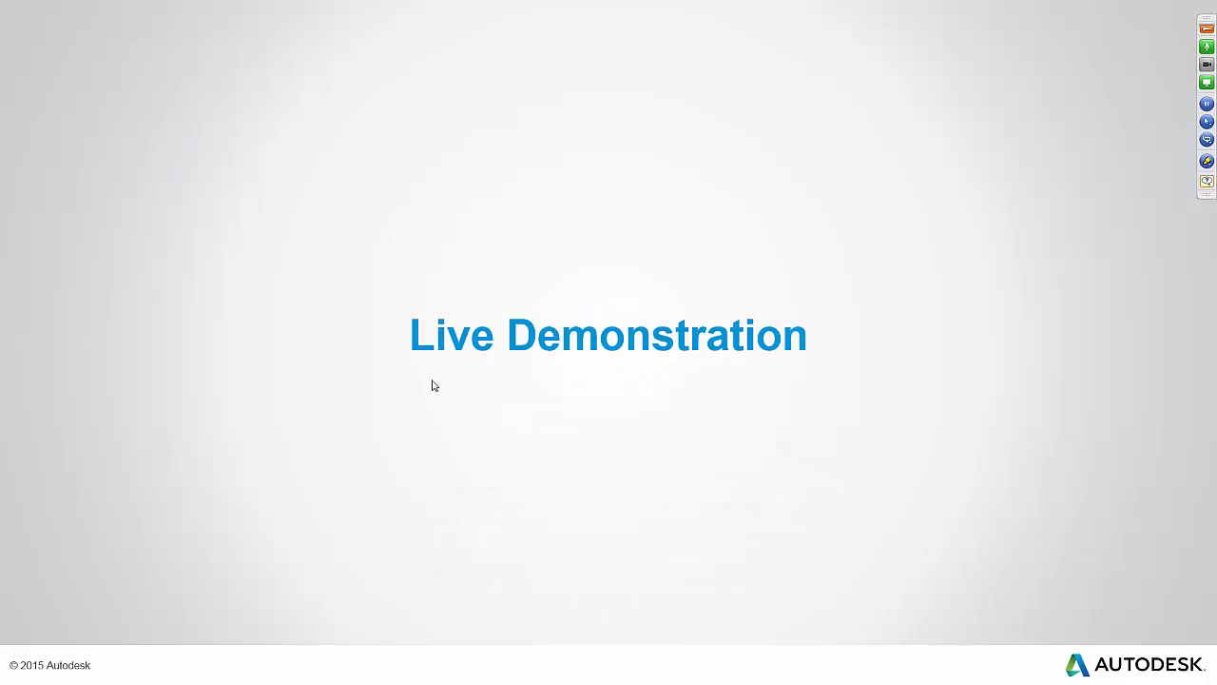
left_click(497, 433)
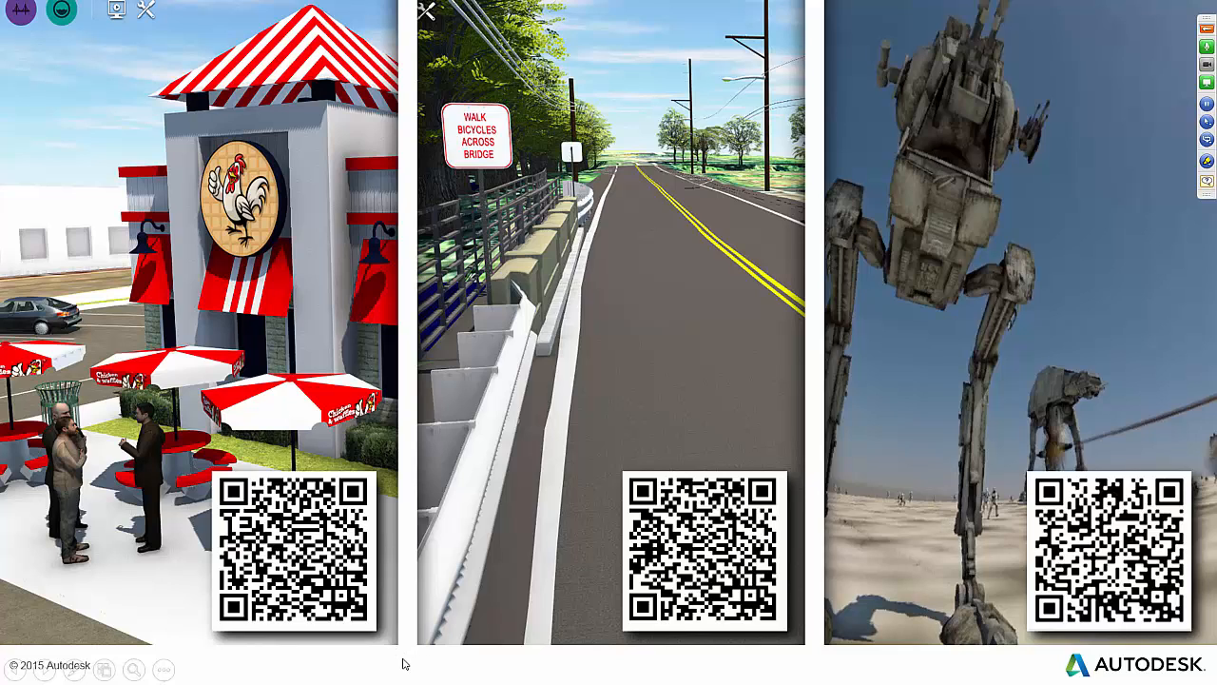
Step: Play the phone recording of the restaurant panorama on the QR code slide, pausing it midway and resuming it
left_click(307, 672)
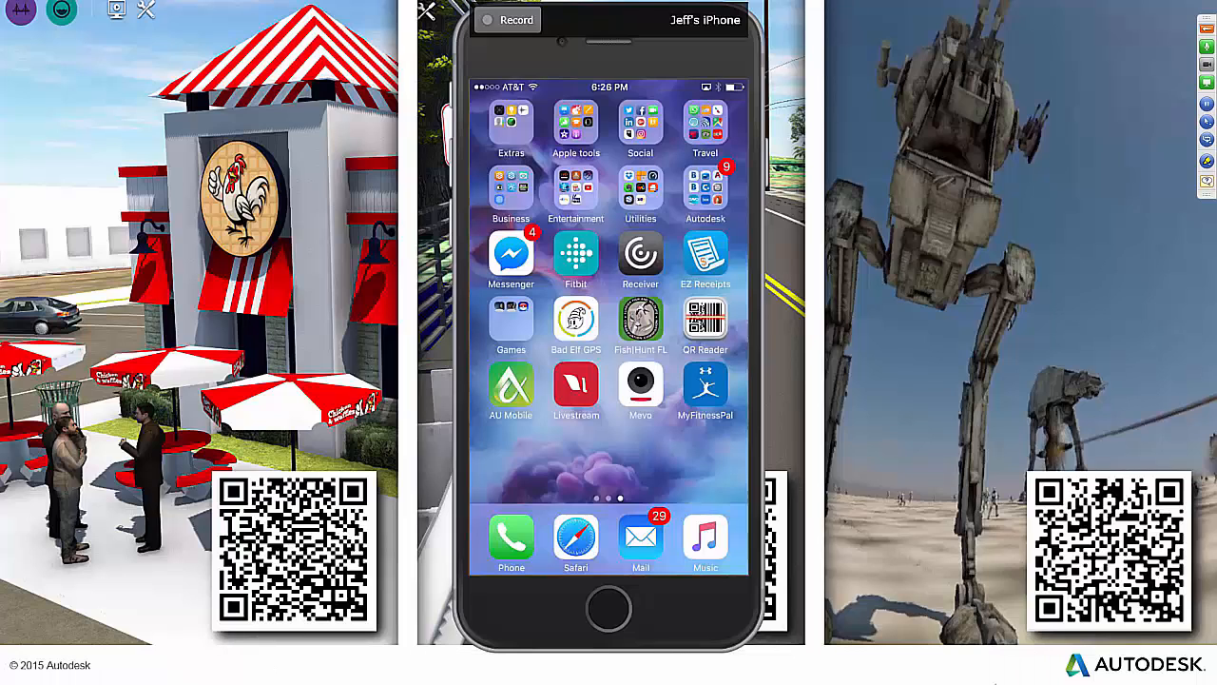
mouse_move(577, 421)
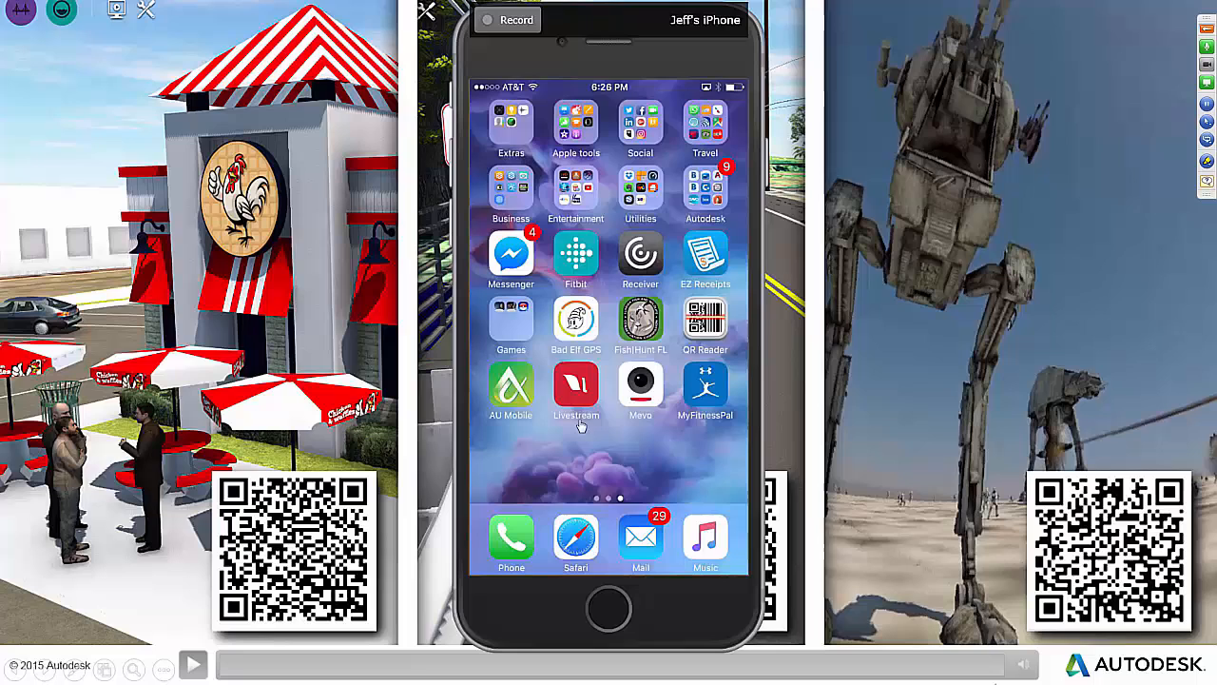
left_click(191, 666)
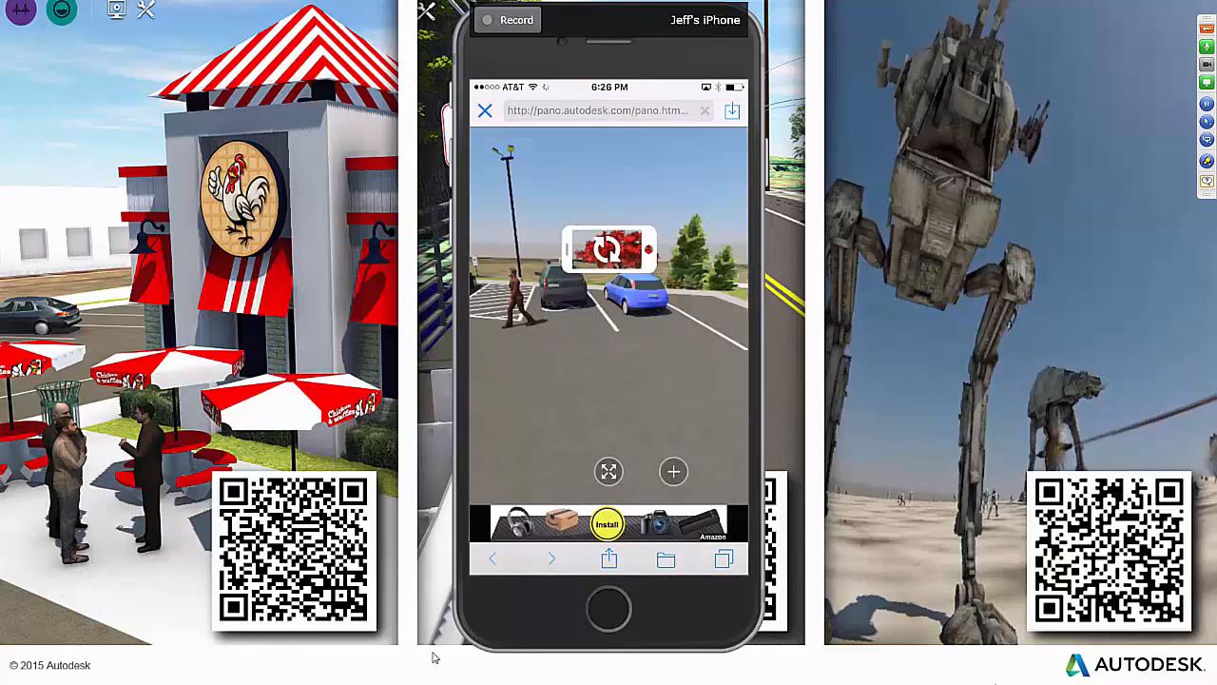
left_click(455, 563)
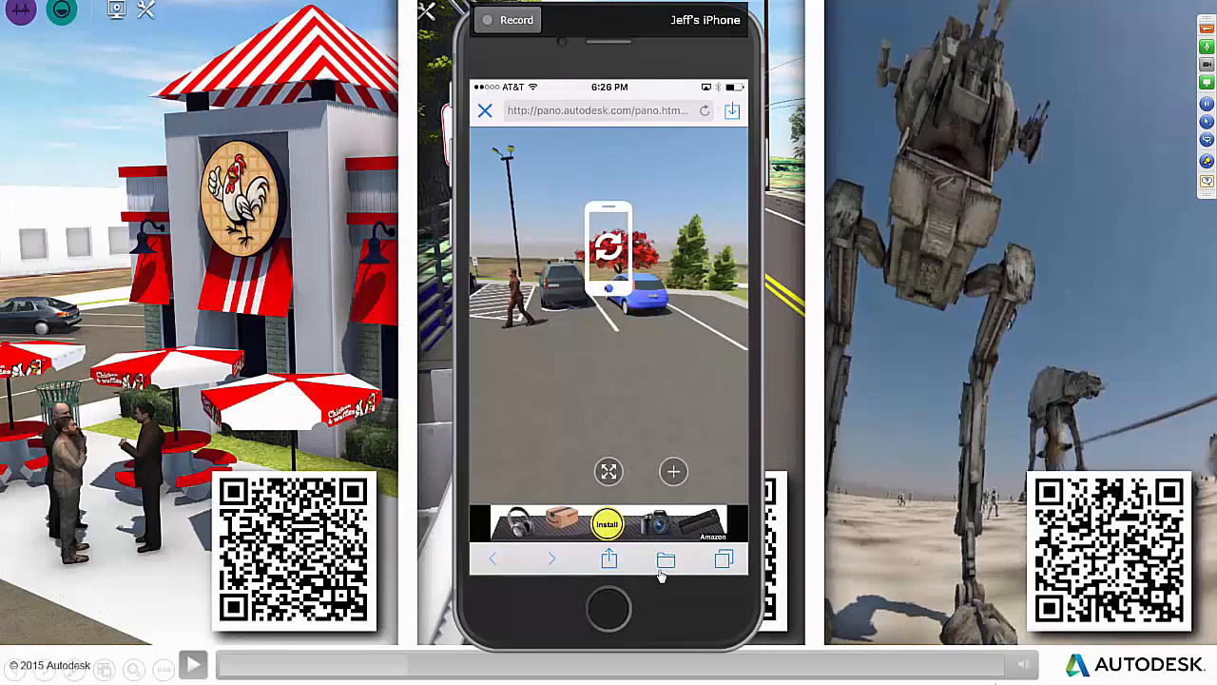
left_click(193, 667)
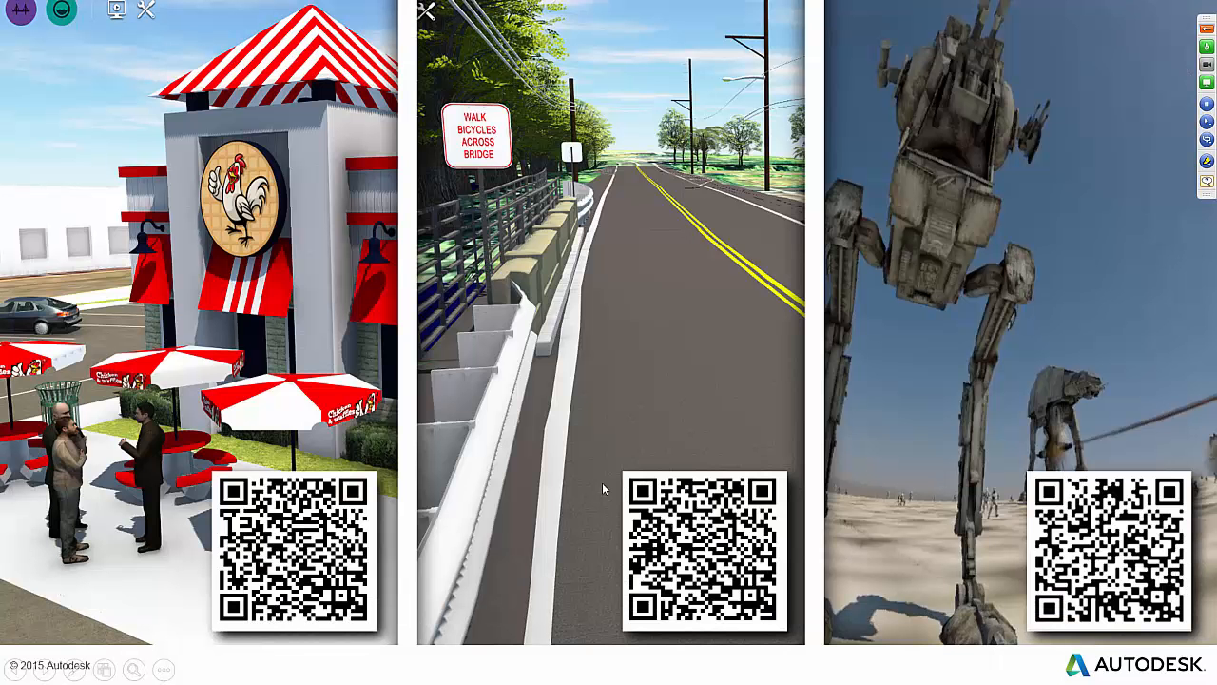
Step: Share the webcam in GoToWebinar, stop sharing it and advance the slide show to the Sharing Stereo Panoramas slide
left_click(1206, 28)
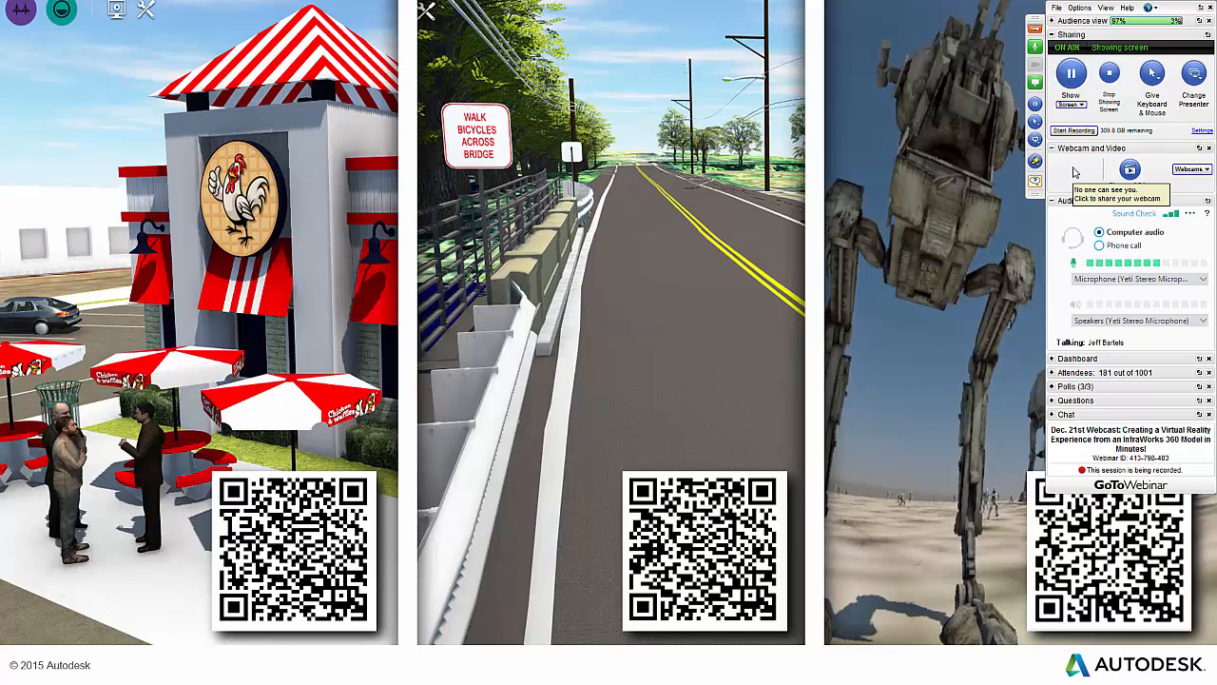
left_click(1075, 170)
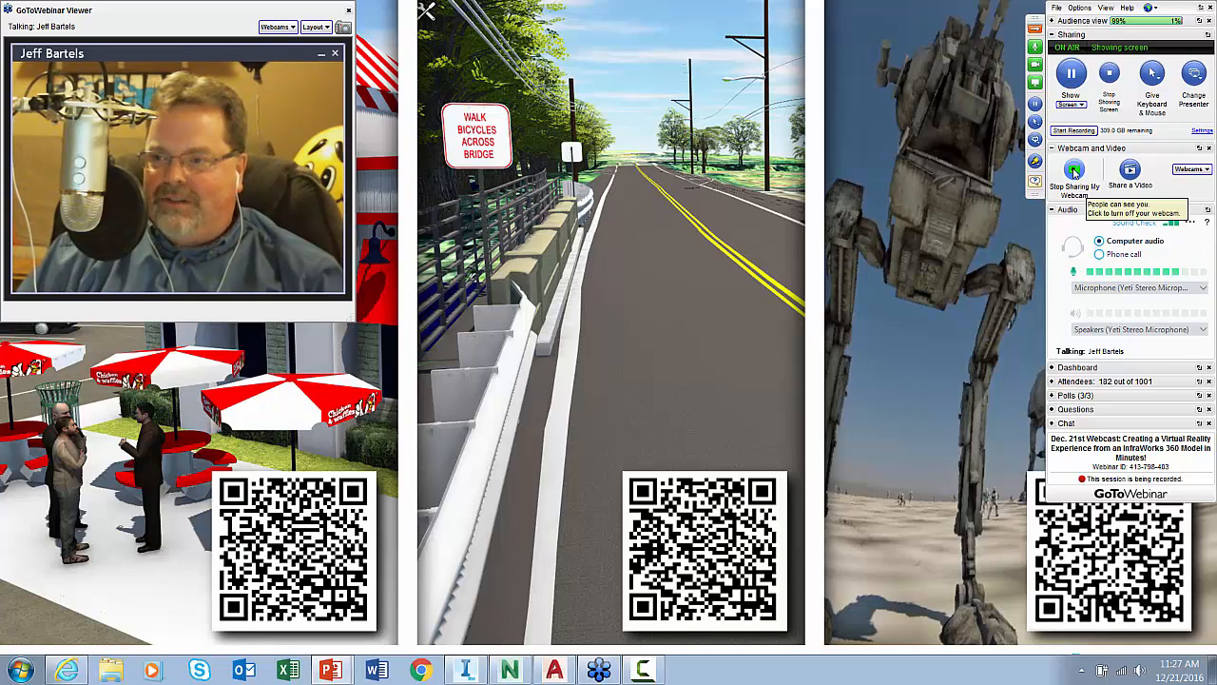
left_click(1074, 170)
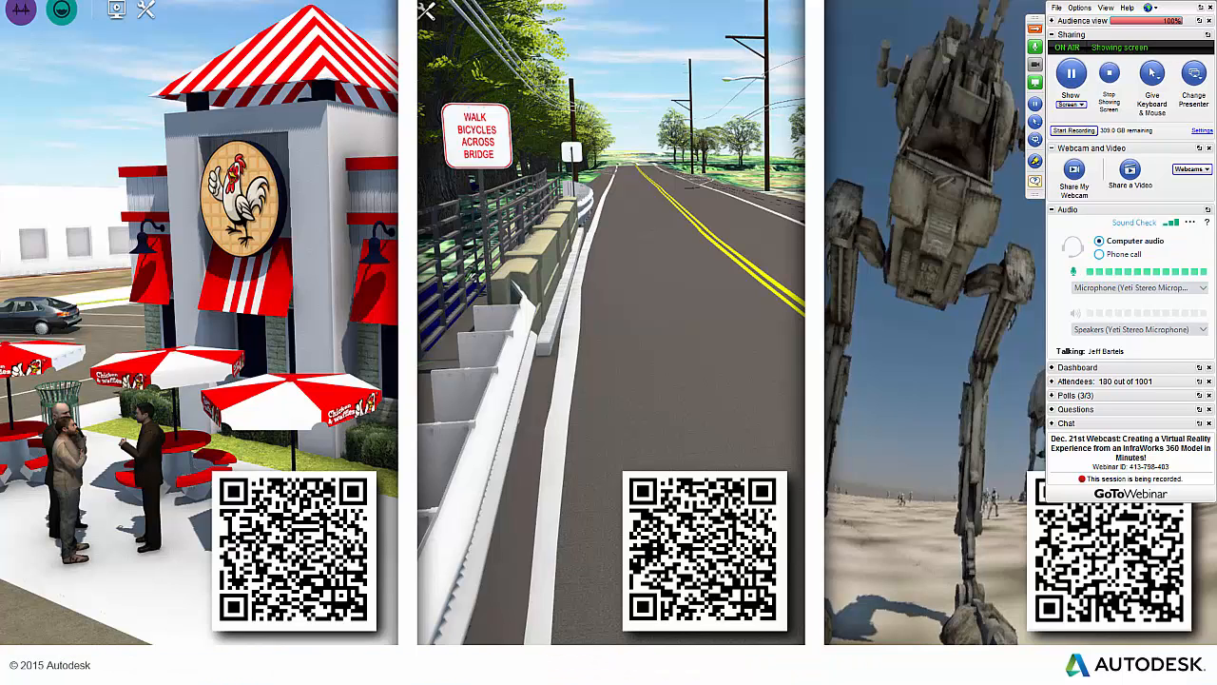
key("Right")
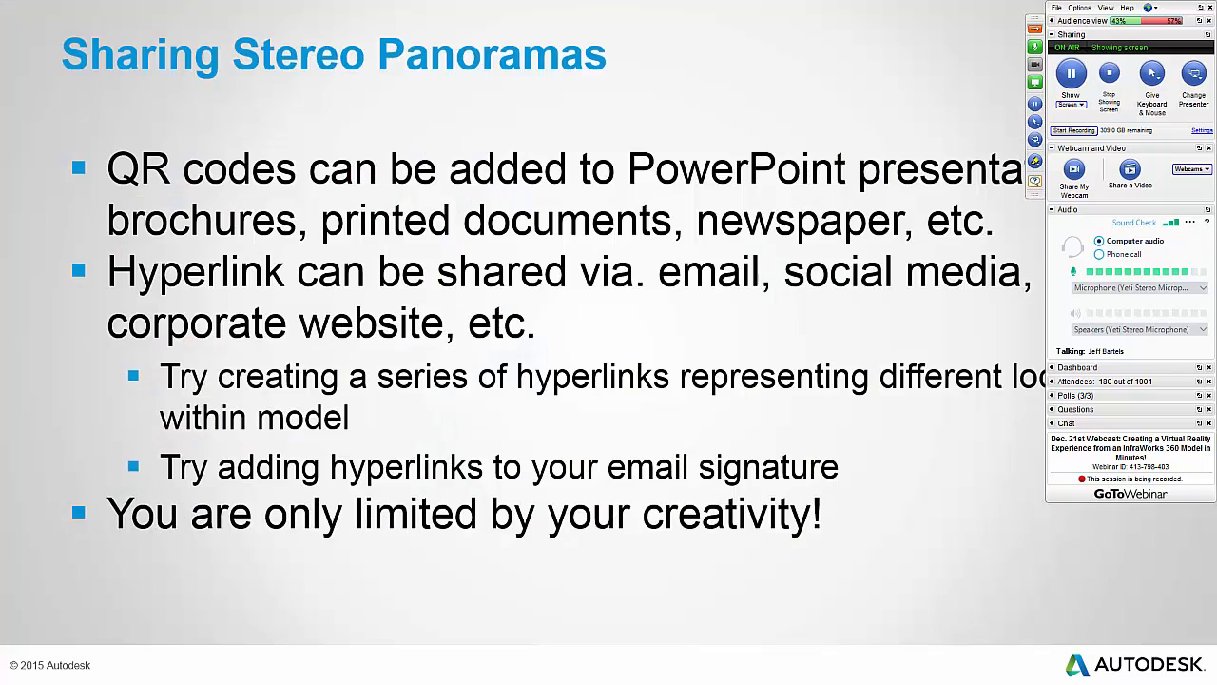
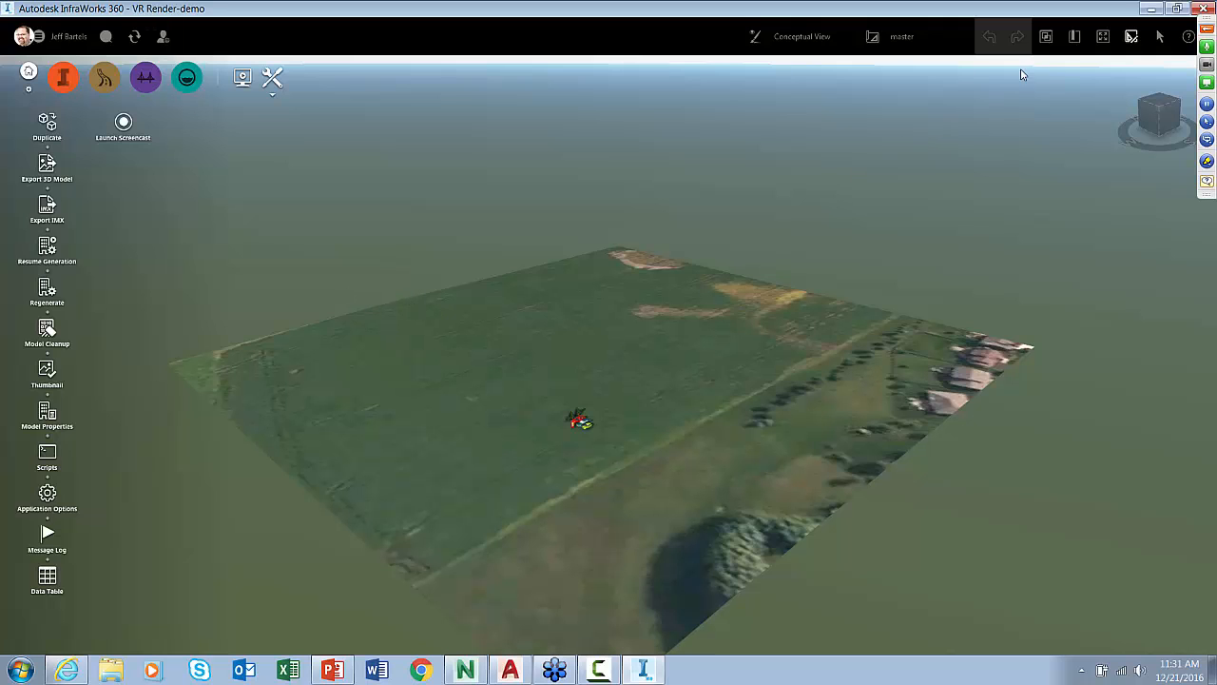
Step: Switch to InfraWorks 360, restore the initial view bookmark and inspect the evergreen tree behind the red car
left_click(1074, 39)
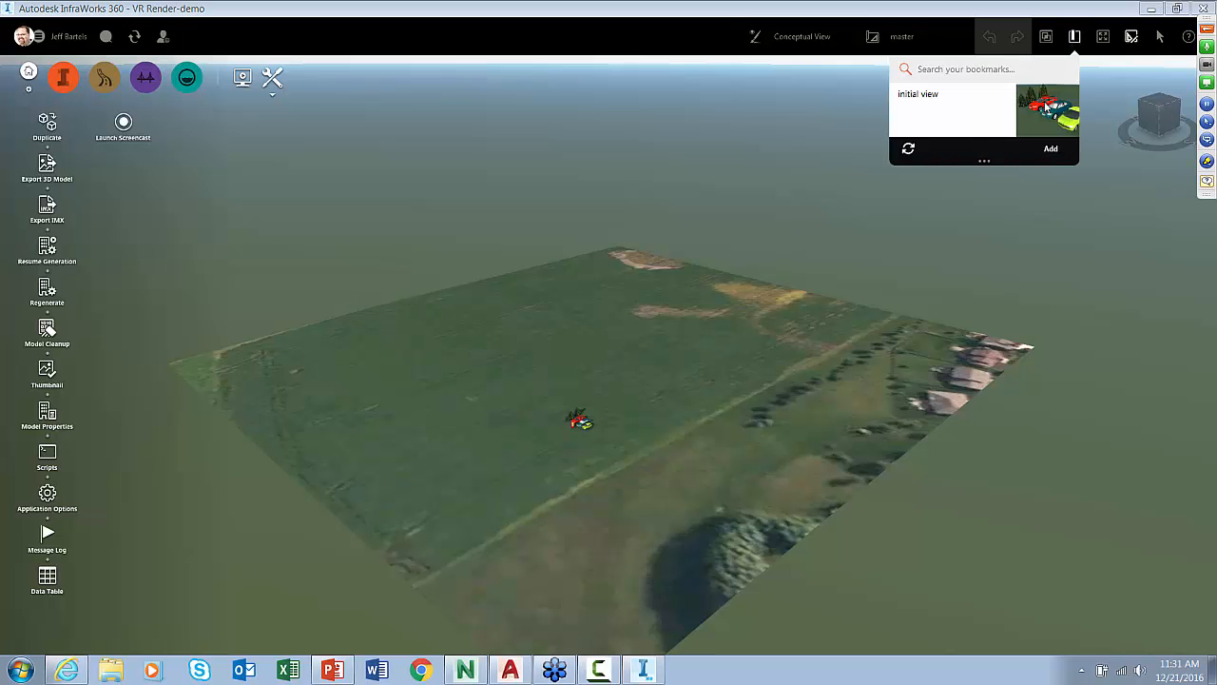
left_click(1048, 108)
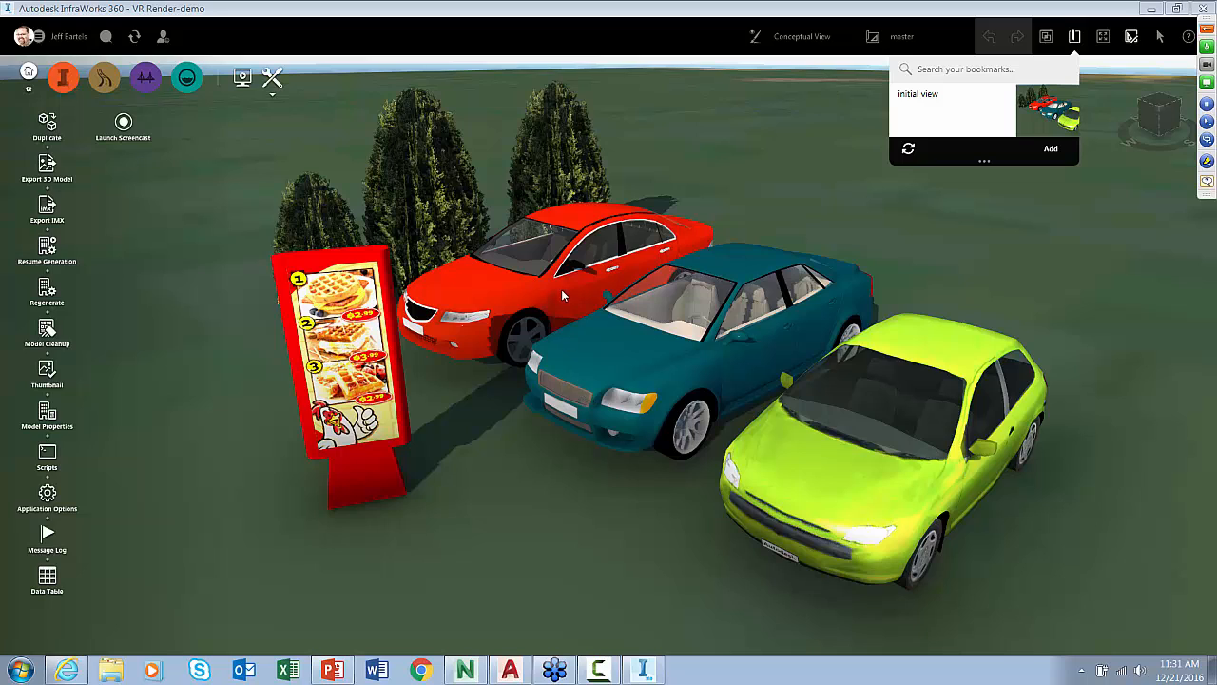
left_click(578, 142)
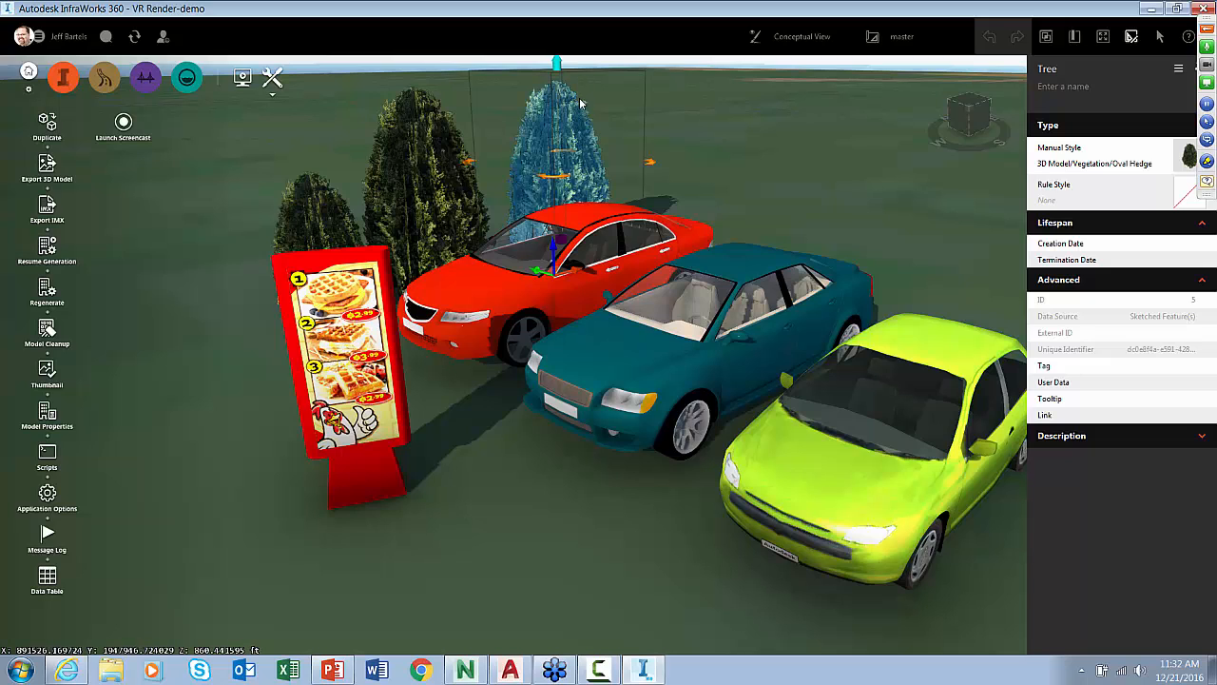
left_click(725, 195)
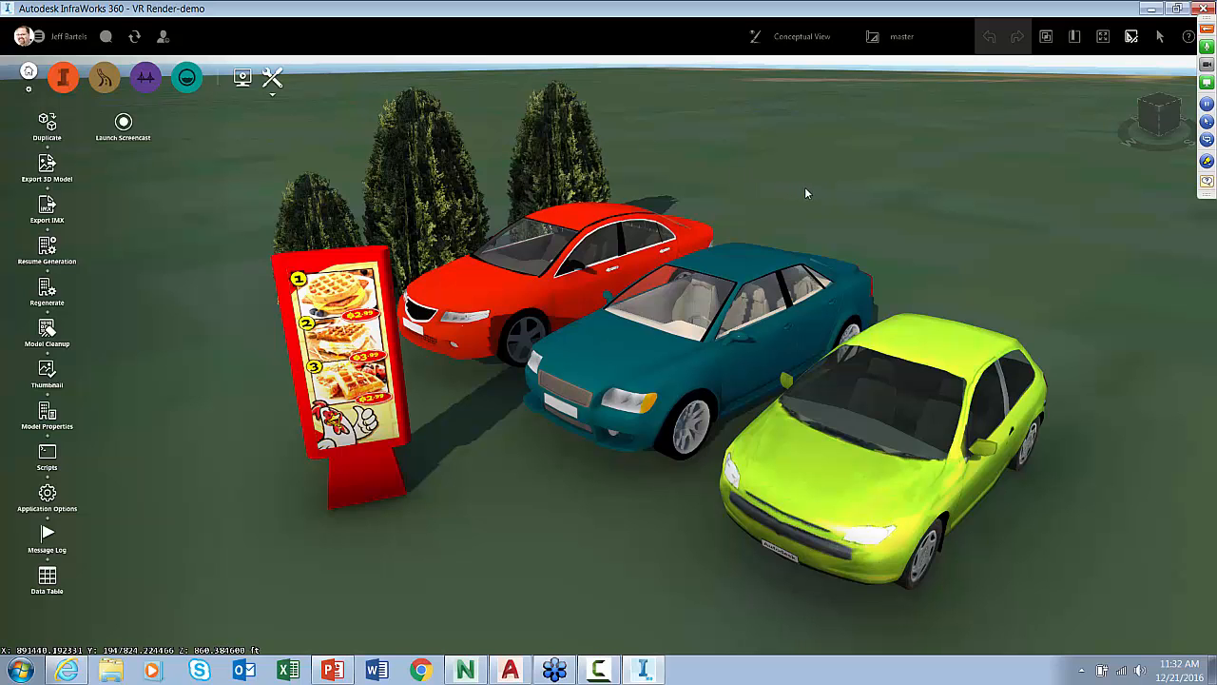
left_click_drag(804, 186, 769, 220)
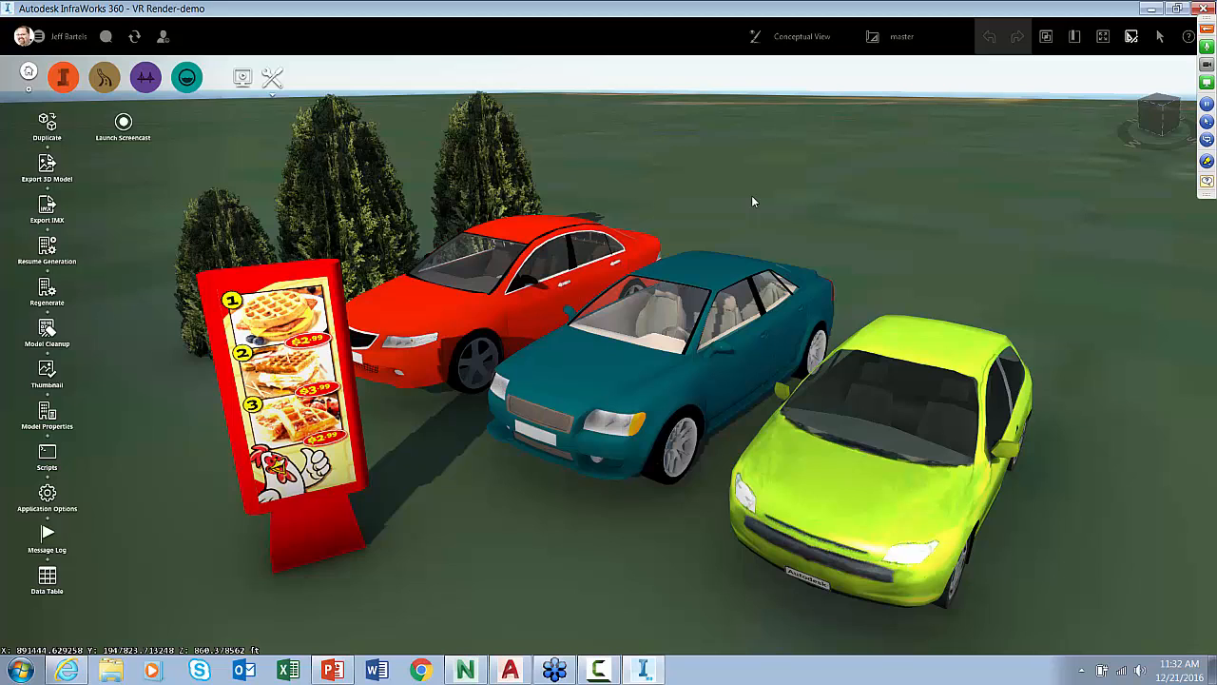
Step: Find Arborvitae+-+Small.obj in the OBJ\evergreen folder of the exercise files and add it to the InfraWorks model as a data source
key("super+e")
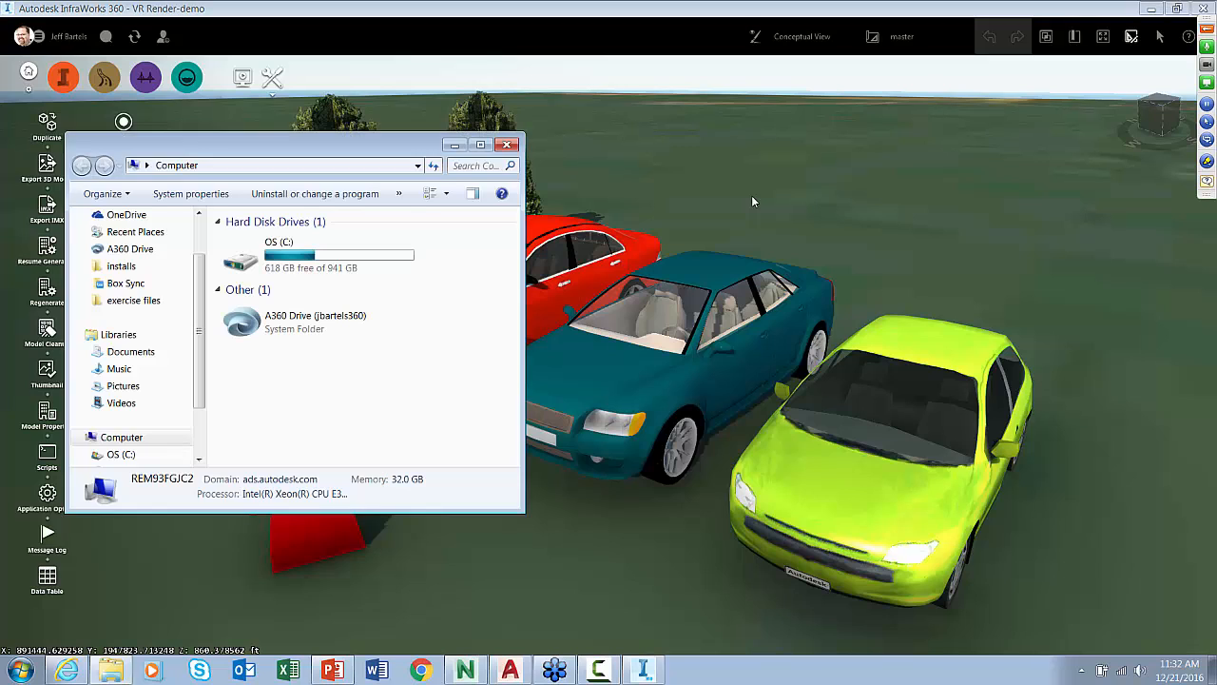
left_click(150, 302)
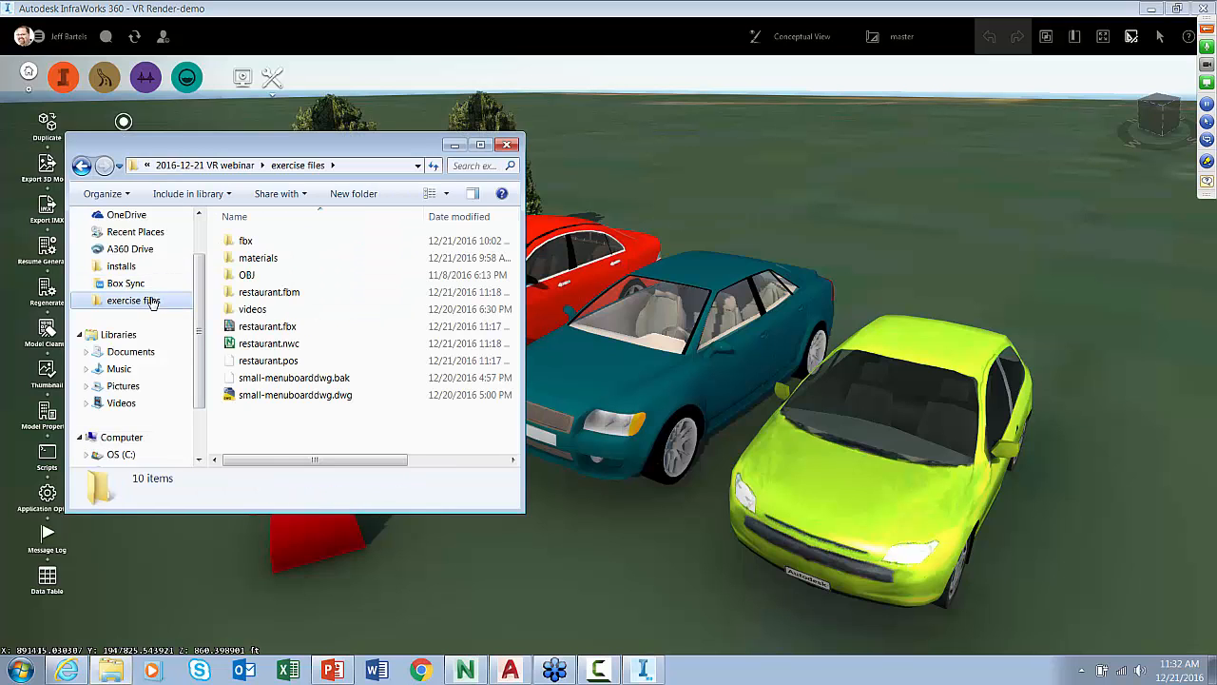
double_click(246, 275)
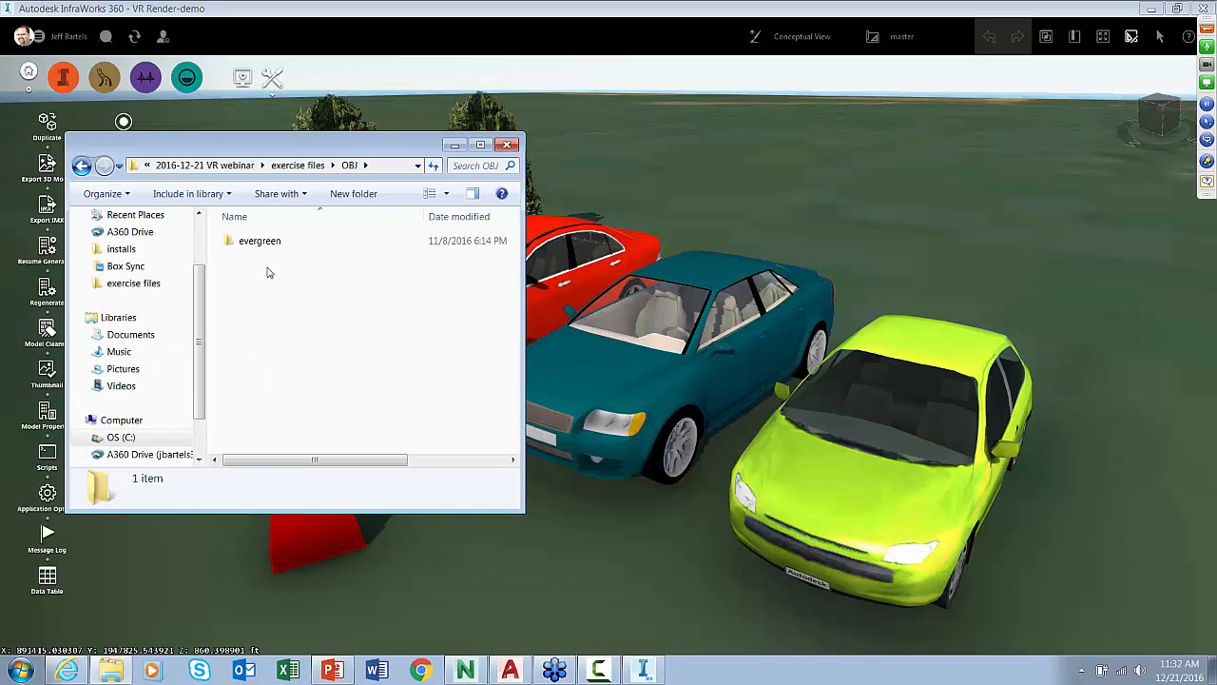
double_click(257, 243)
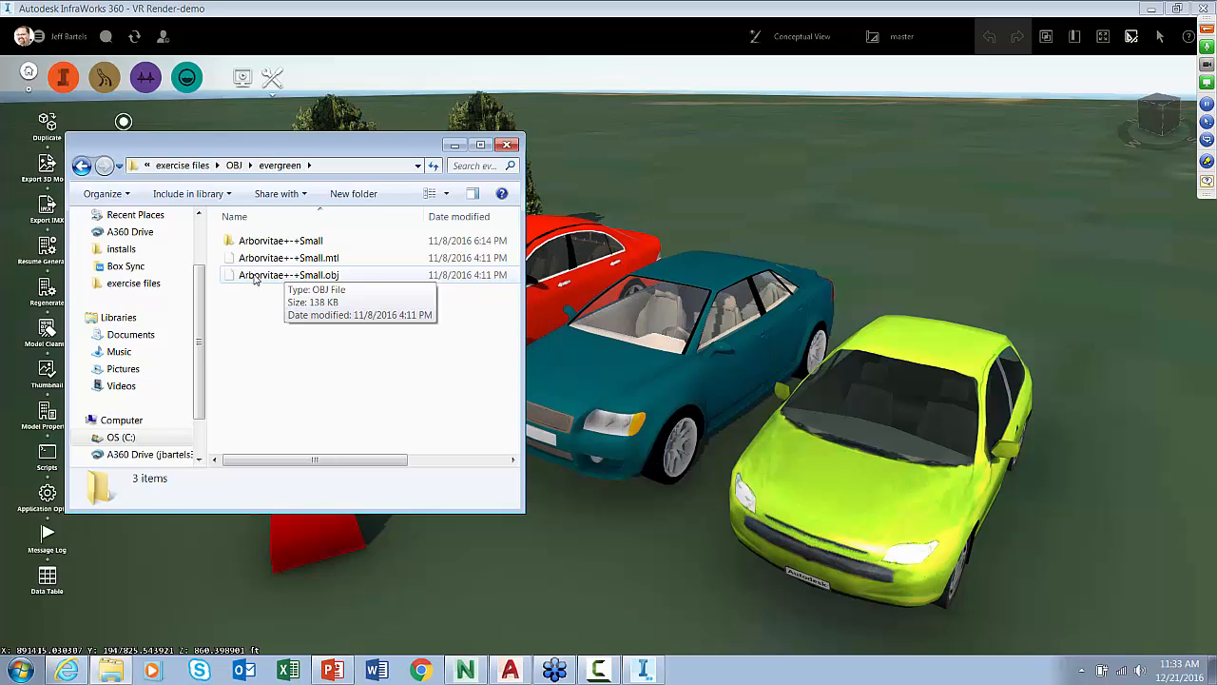
left_click_drag(254, 276, 859, 253)
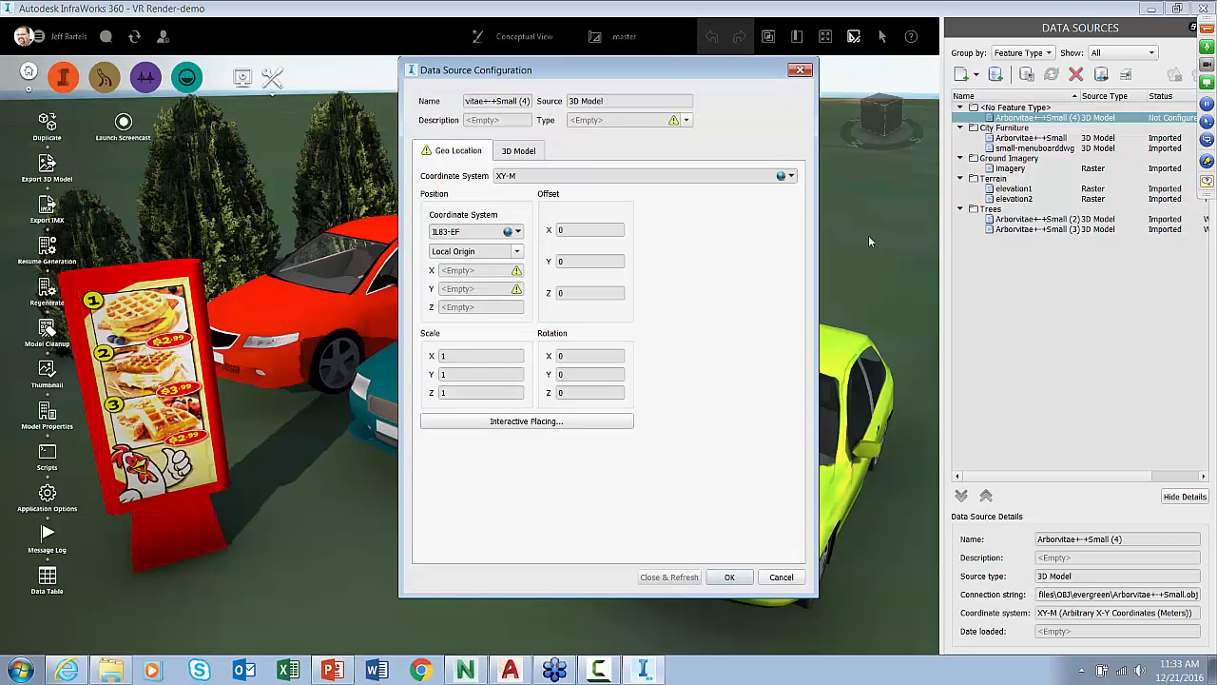
Step: Configure the new evergreen data source as type Trees and preview its 3D model from another angle
left_click(687, 121)
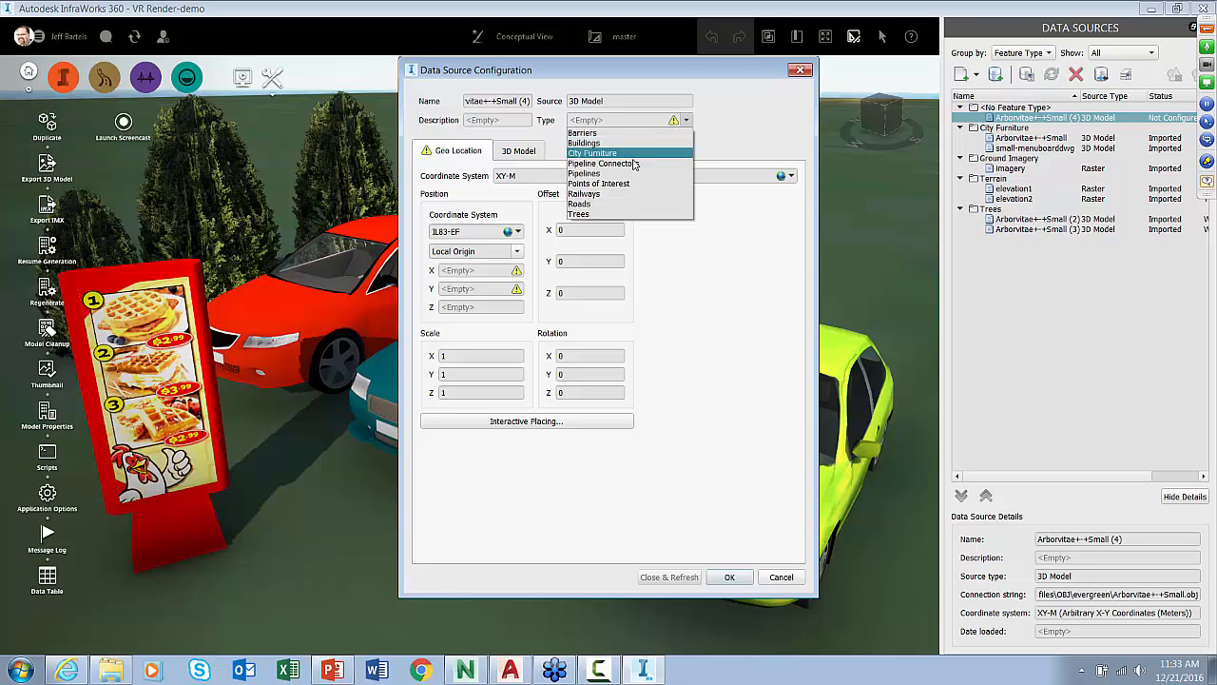
left_click(609, 214)
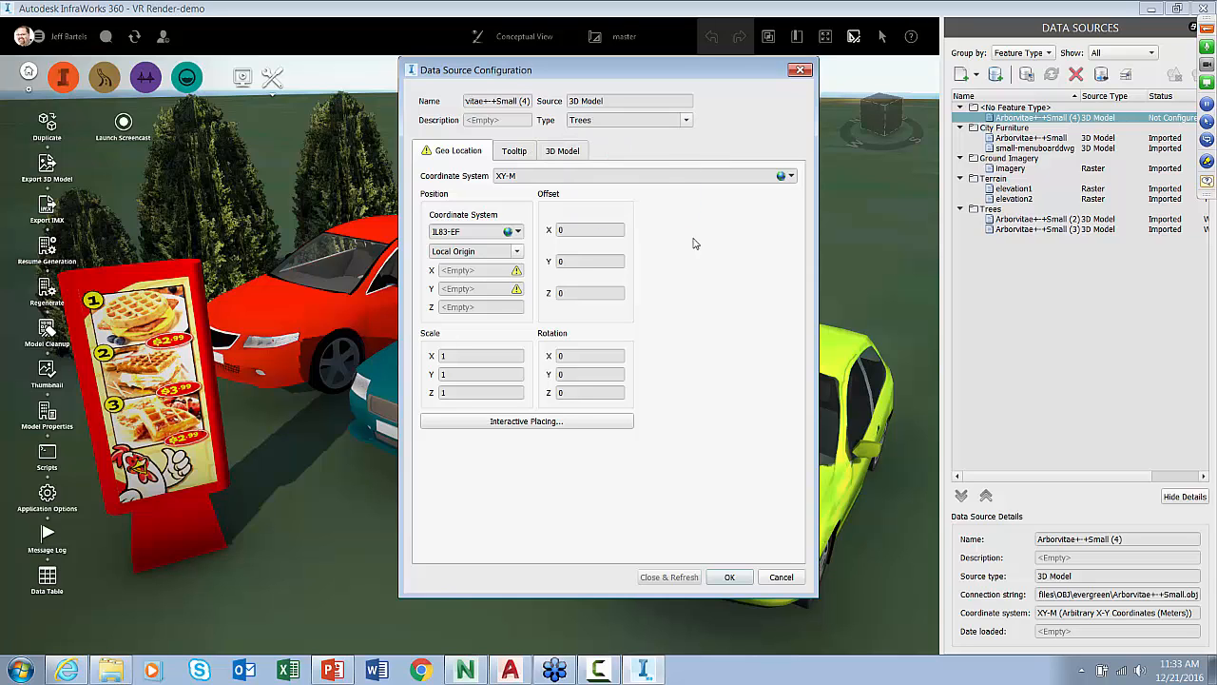
left_click(566, 152)
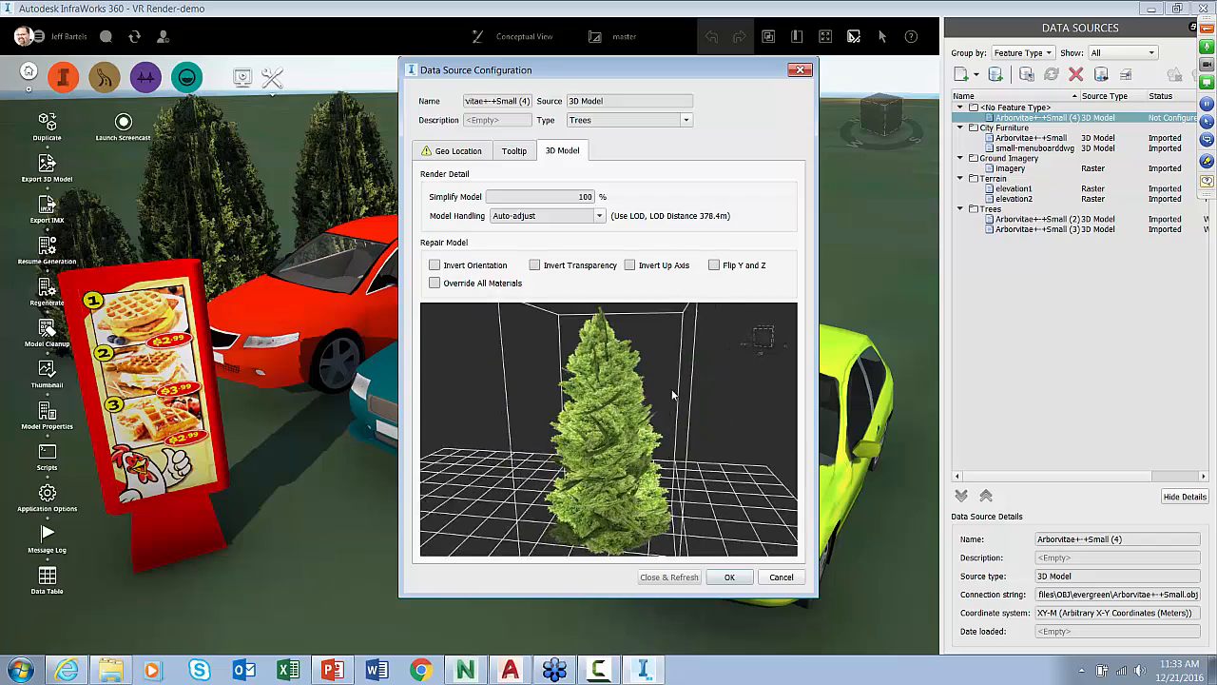
left_click_drag(673, 395, 622, 422)
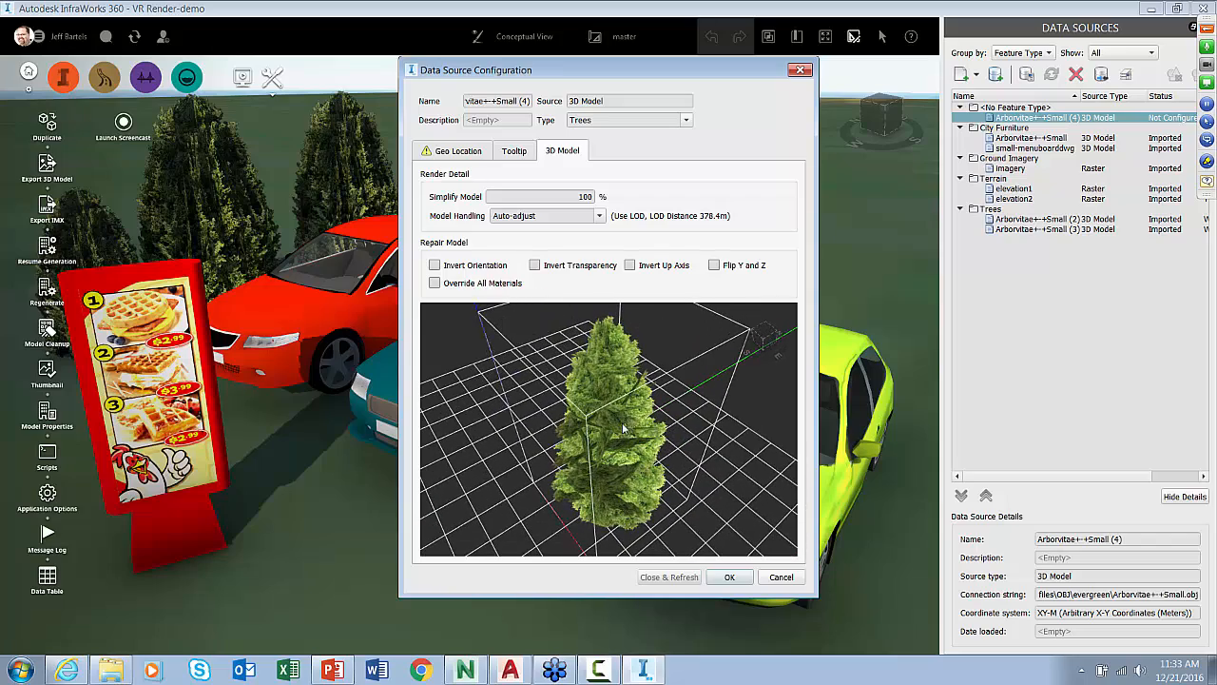
Step: Set the evergreen model's X, Y and Z scale to 0.1 in its geo location settings
left_click(466, 153)
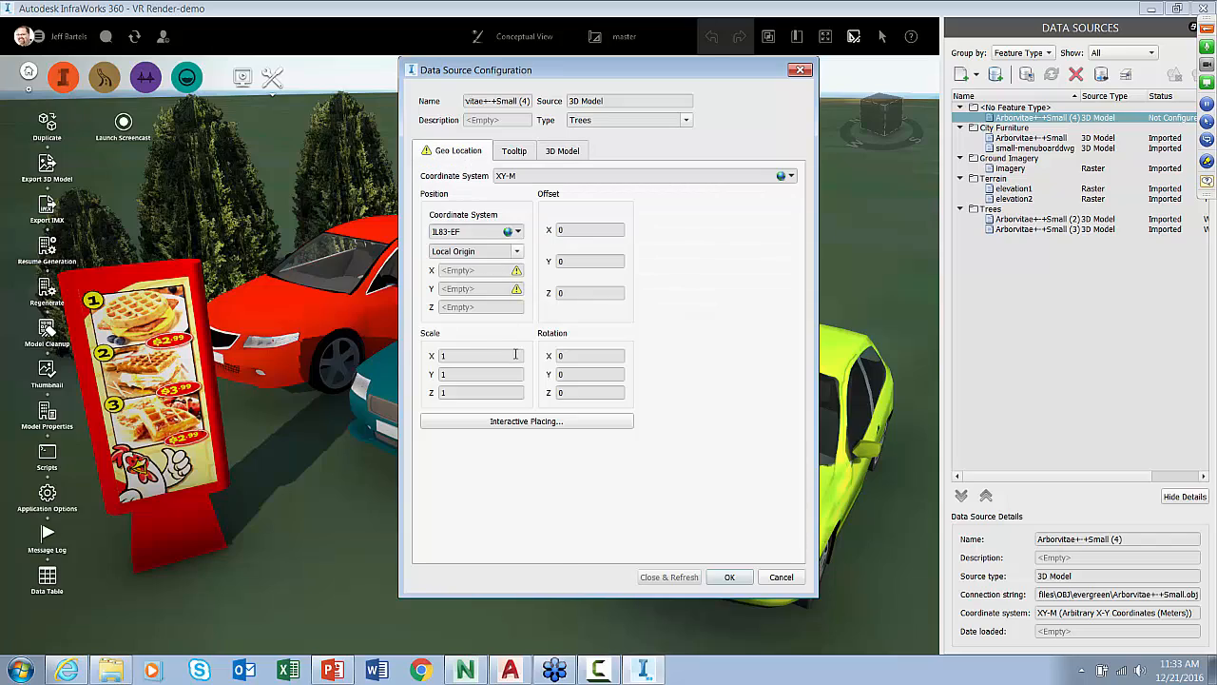
left_click(457, 355)
type(".1")
left_click(454, 375)
type(".1")
left_click(444, 393)
type(".1")
Step: Place the evergreen interactively on the grass behind the yellow-green car, then close and refresh the data source configuration
left_click(494, 425)
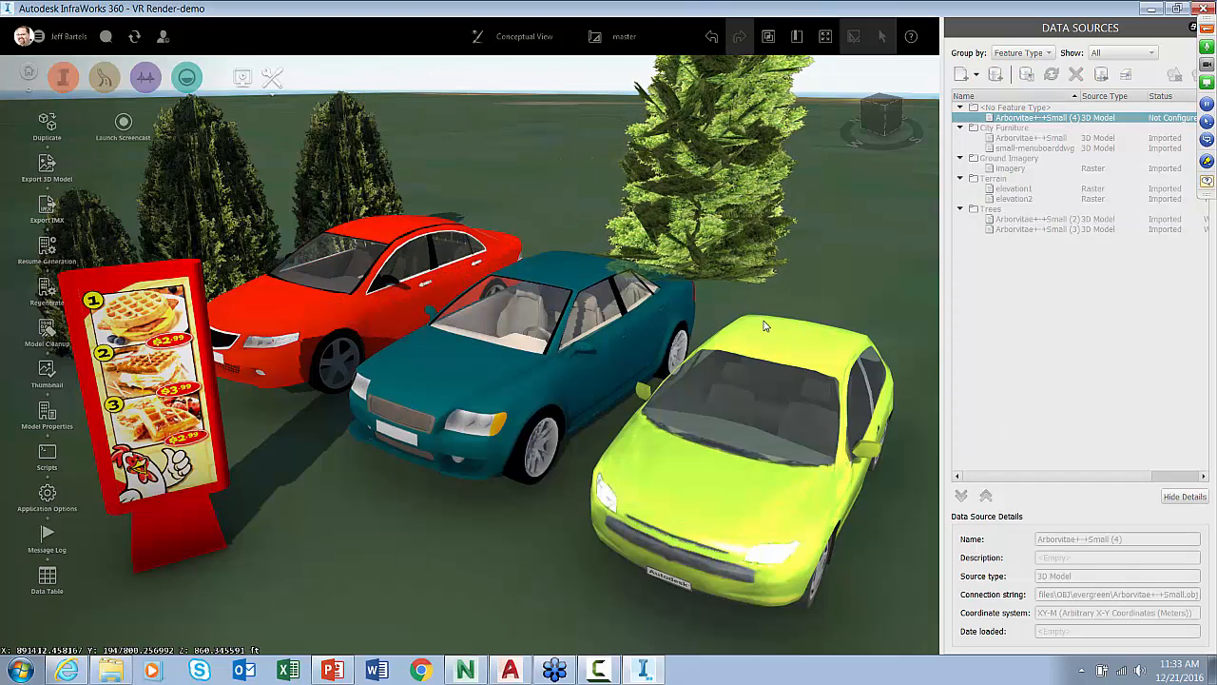
left_click(770, 314)
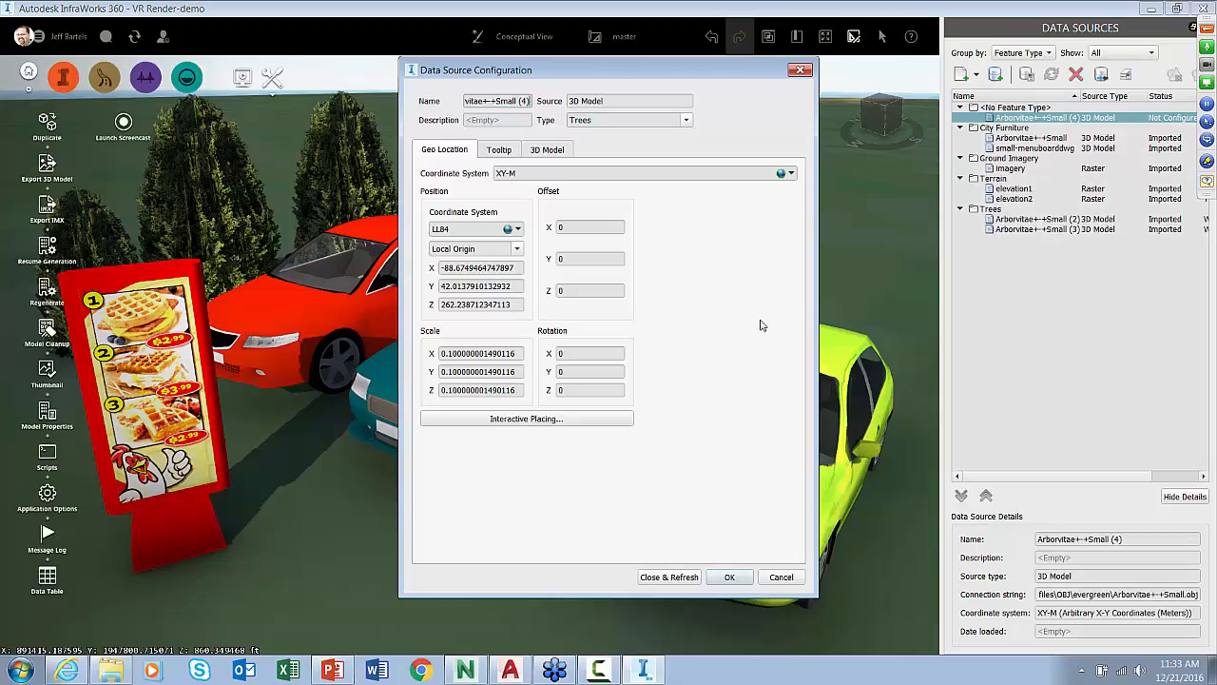
left_click(669, 577)
Step: Select the newly placed evergreen and shrink it by lowering its height
scroll(715, 379, "down", 6)
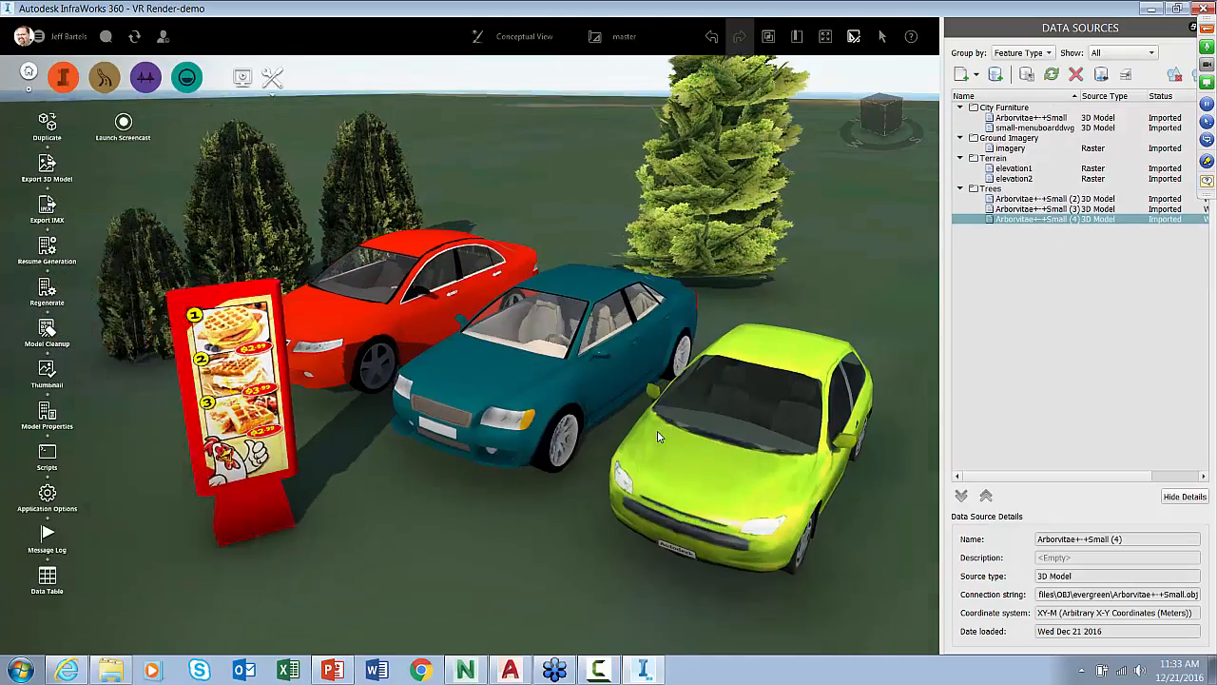
middle_click_drag(717, 381, 601, 497)
left_click(653, 270)
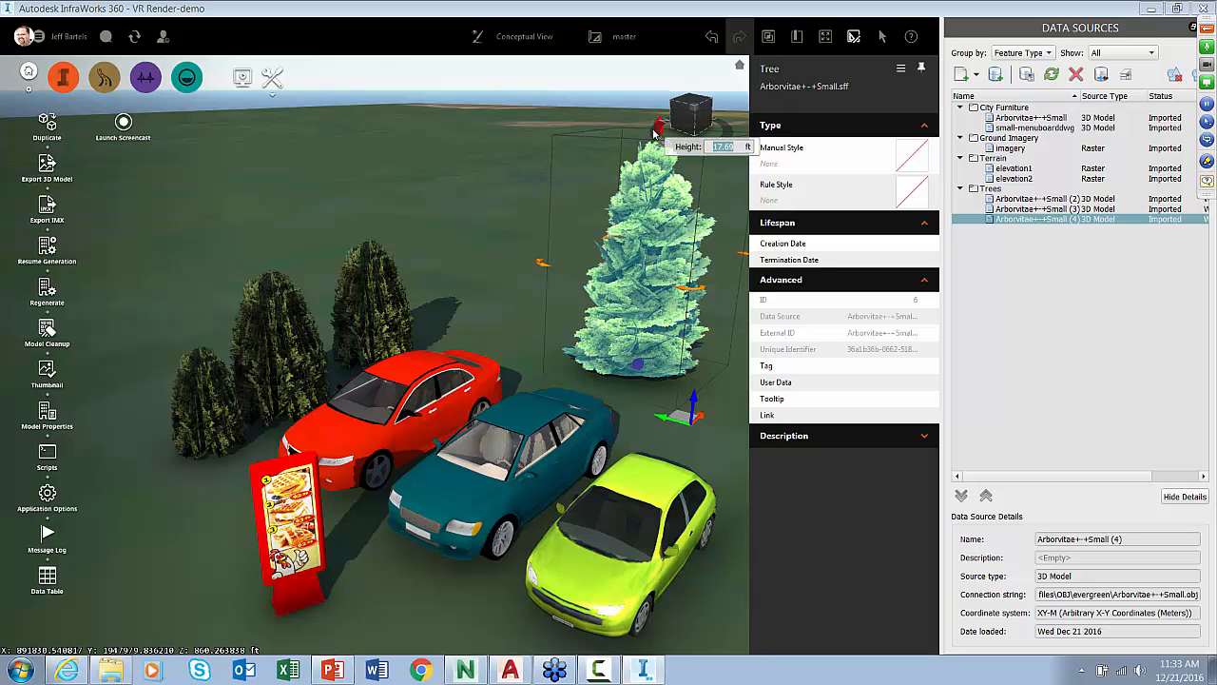
middle_click_drag(657, 144, 586, 147)
left_click_drag(588, 147, 493, 271)
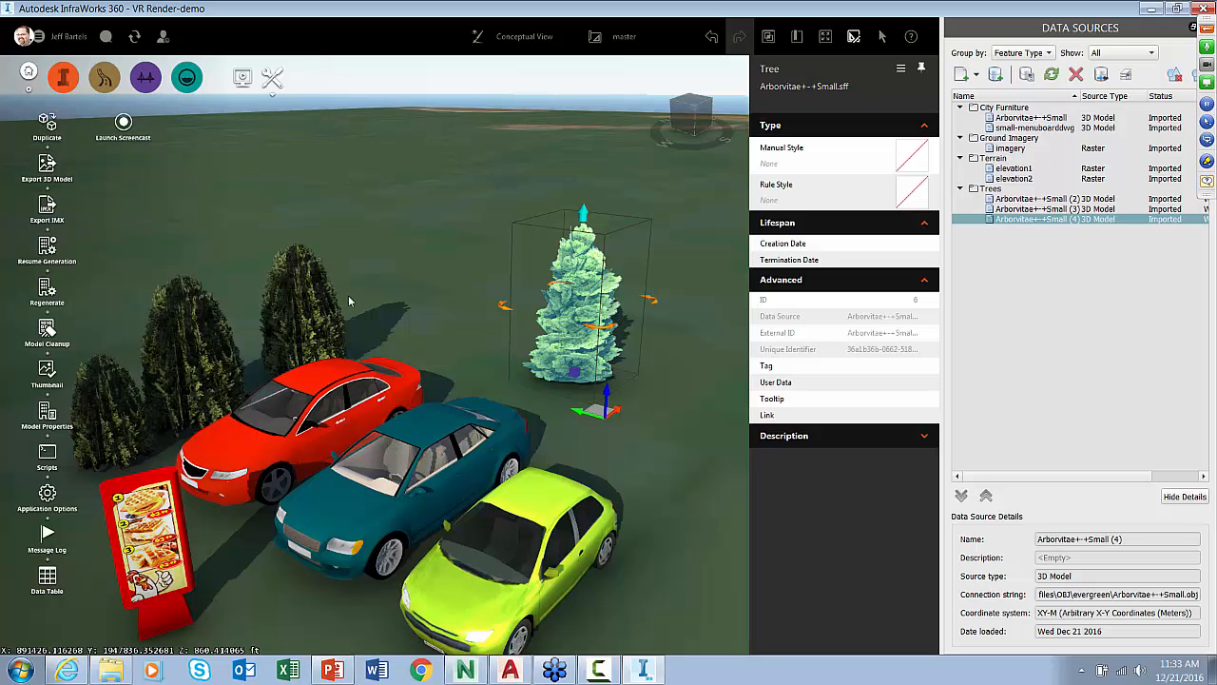
Step: Switch to the Rendering in A360 gallery in the browser and collapse the Chicken-Waffles-site.fbx project
left_click(465, 670)
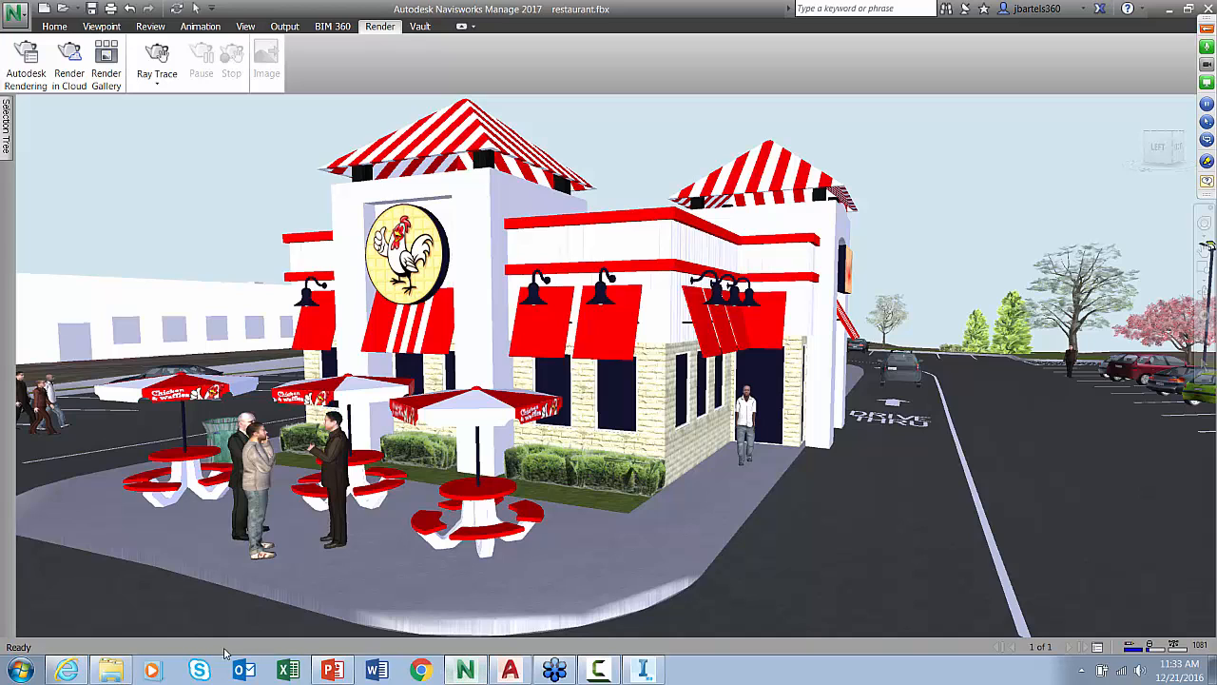
left_click(66, 670)
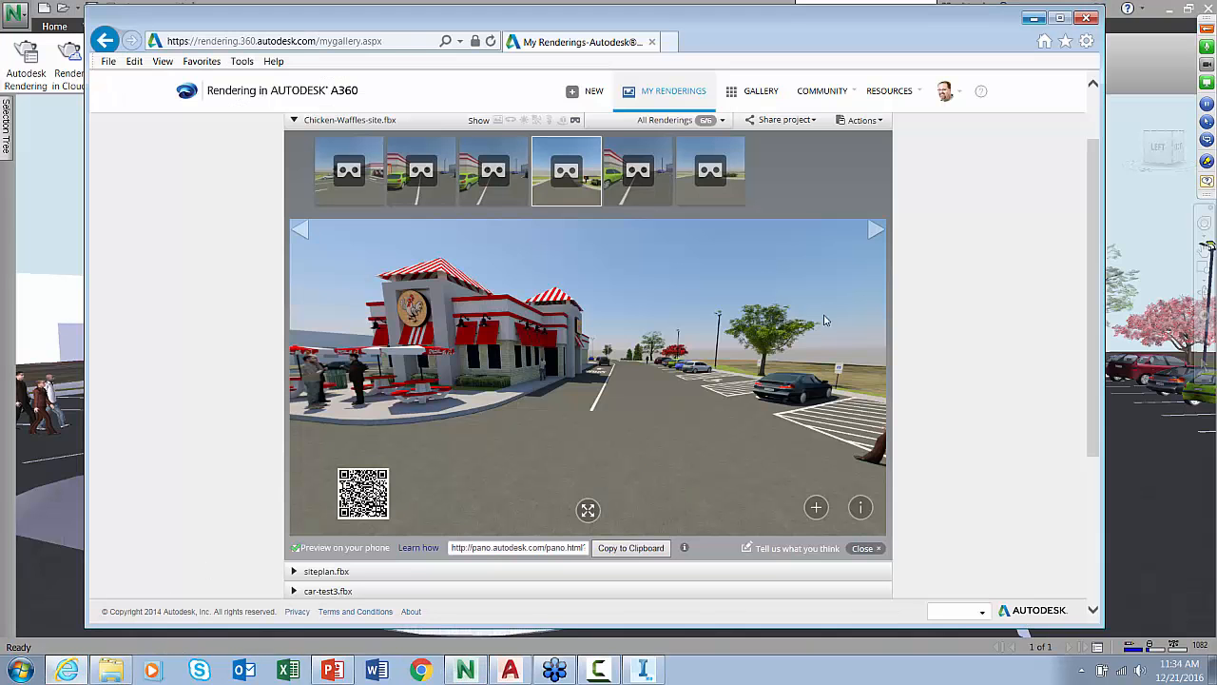
left_click_drag(1098, 274, 1097, 221)
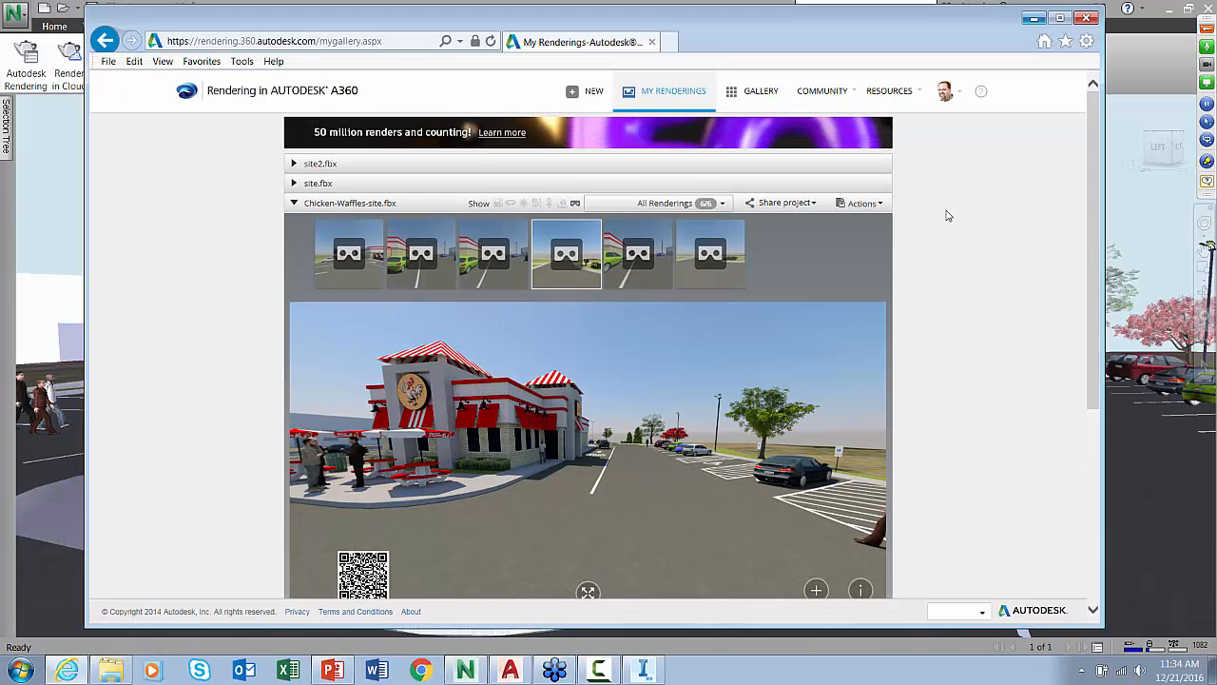
left_click(294, 200)
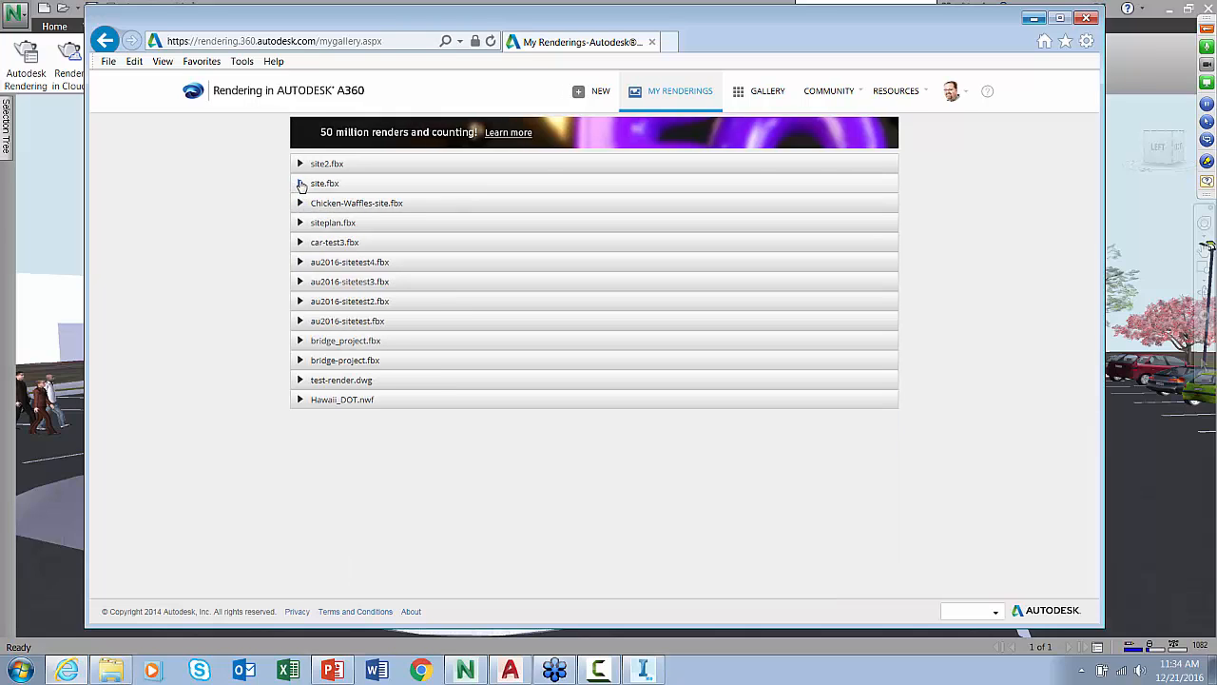
Step: Expand the site.fbx project, check its rendering filter options and collapse the project
left_click(299, 184)
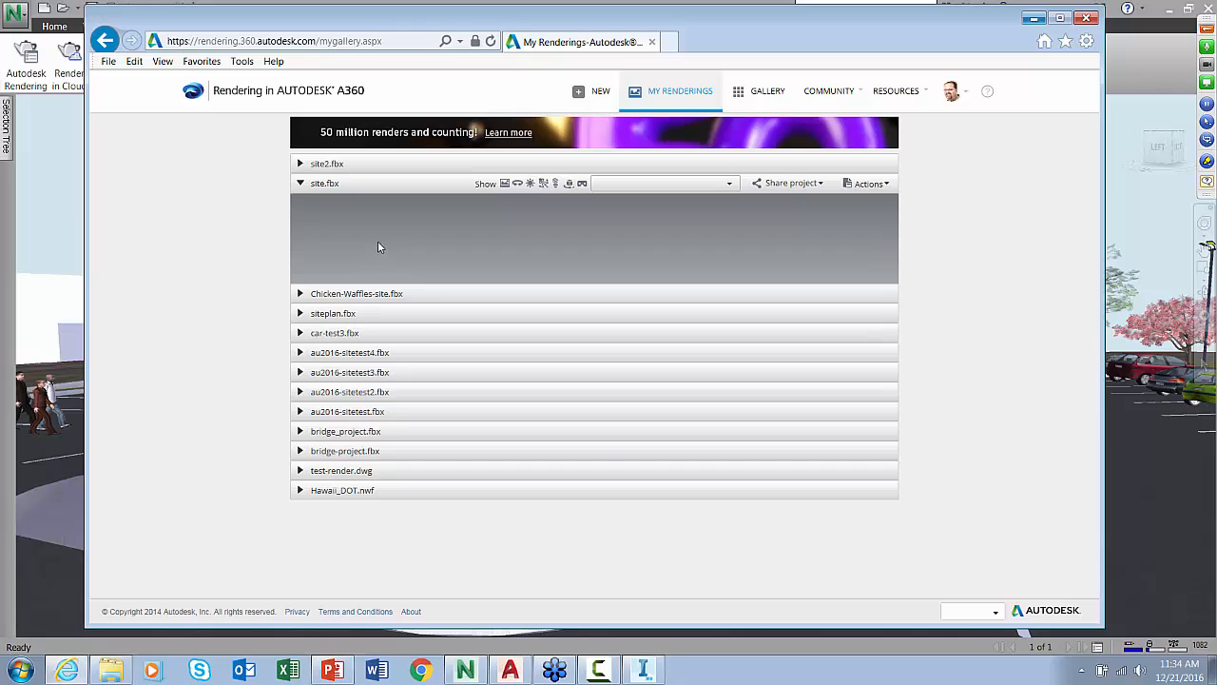
left_click(729, 183)
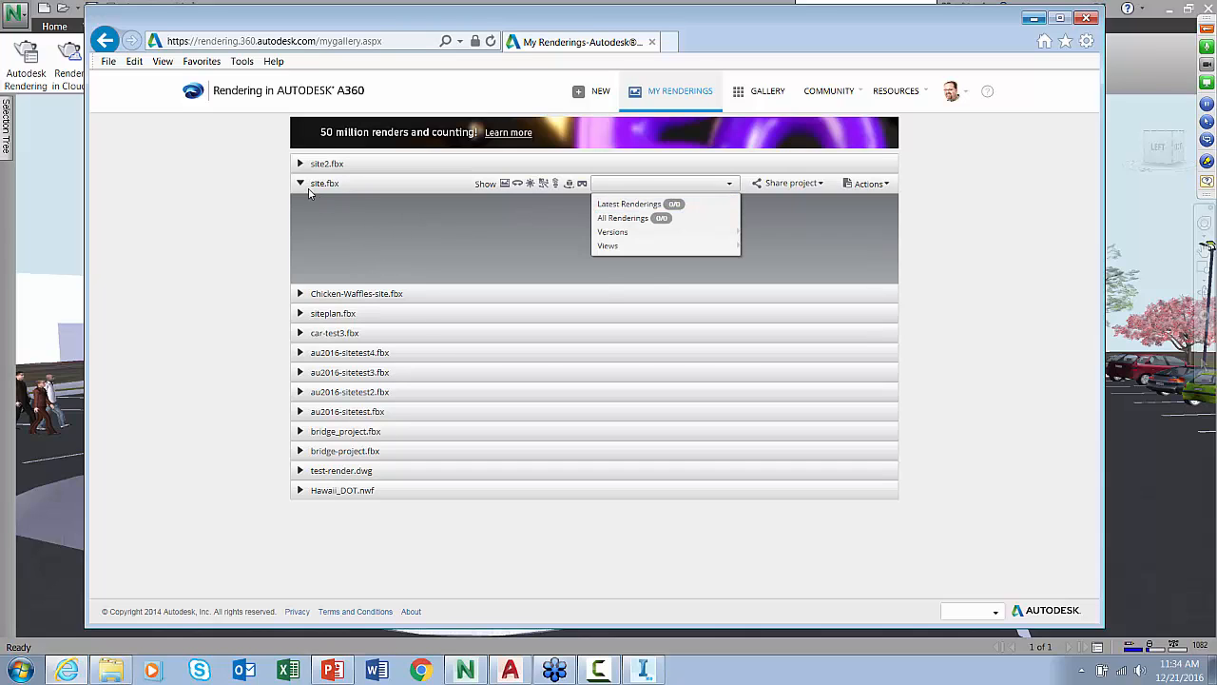
left_click(301, 184)
Step: Expand site2.fbx and site.fbx, check the site.fbx rendering filter and view the render details of the site2.fbx stereo panorama
left_click(300, 164)
mouse_move(332, 215)
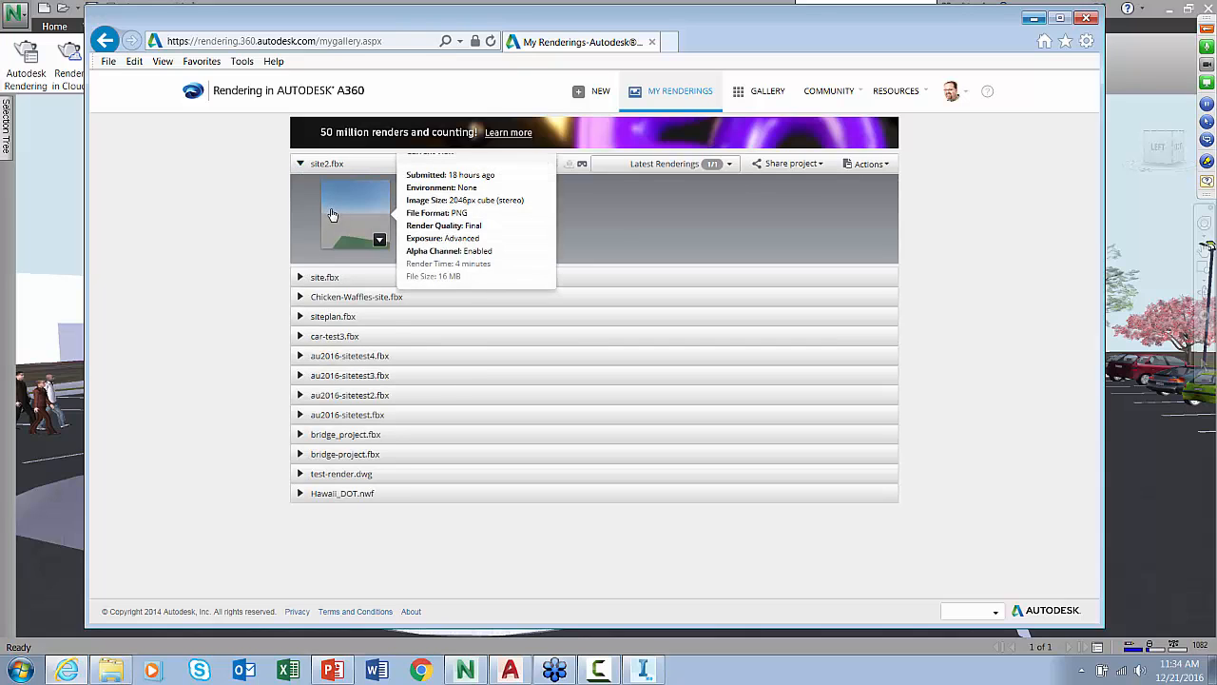
left_click(300, 276)
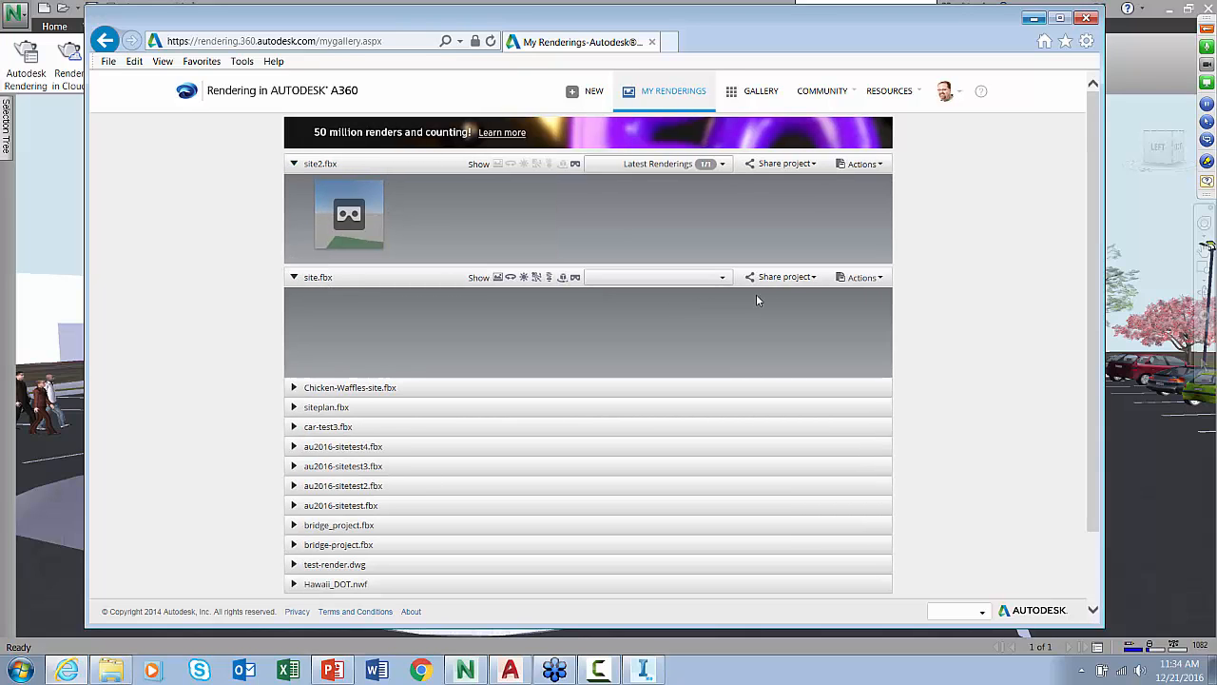
left_click(722, 277)
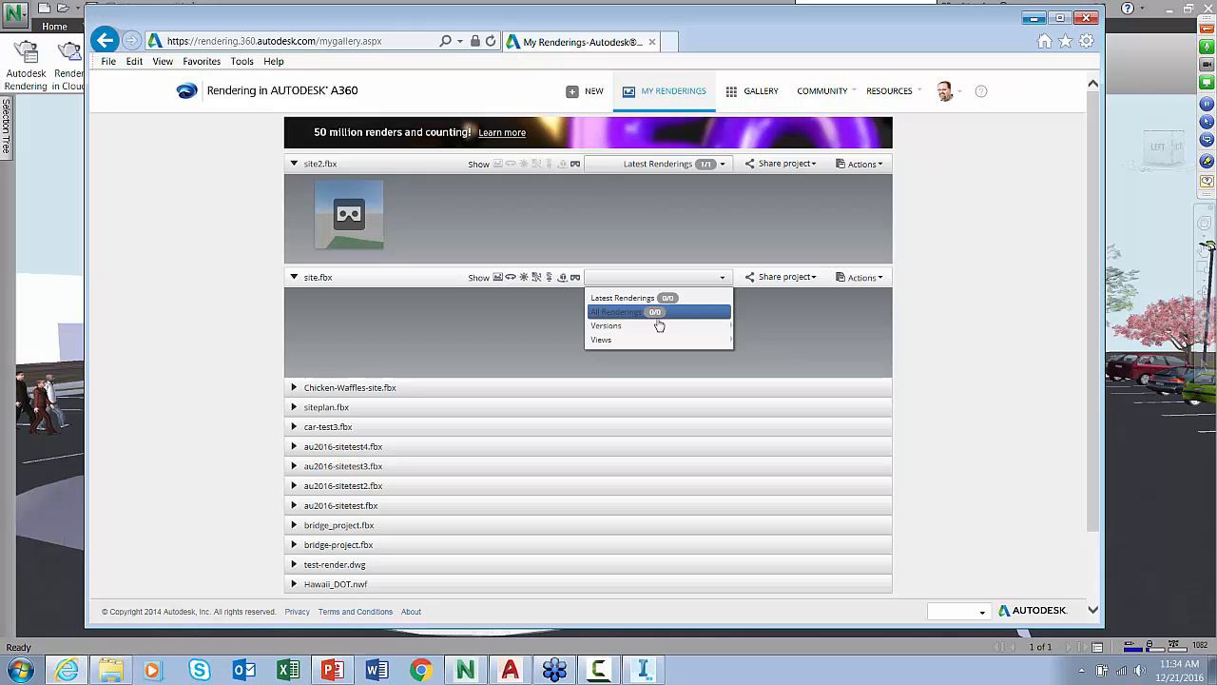
mouse_move(350, 214)
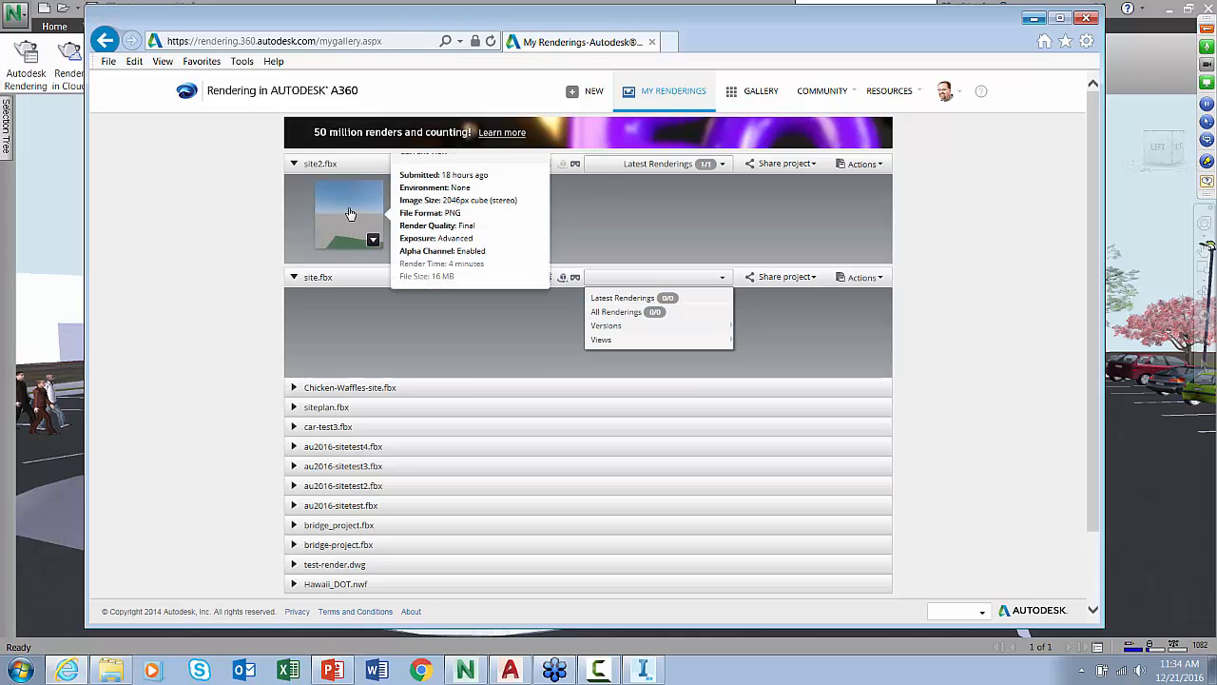
Step: Collapse and re-expand the site.fbx project in the gallery and switch back to the InfraWorks 360 model
left_click(294, 276)
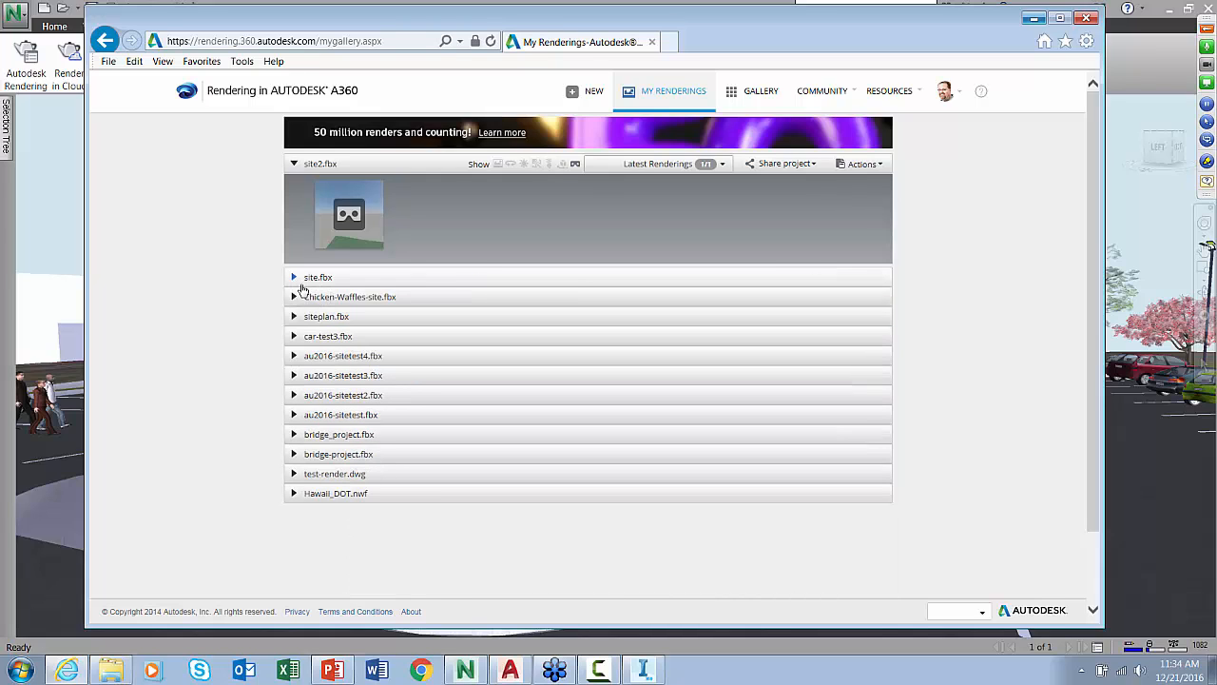
left_click(294, 277)
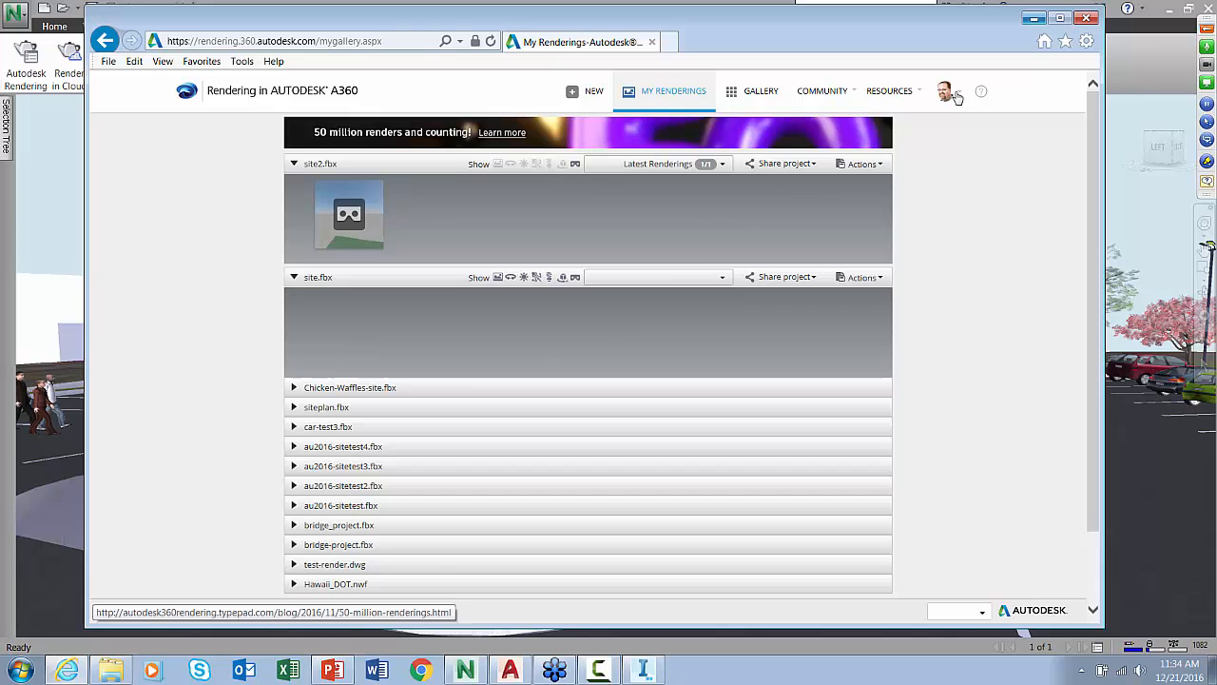
left_click(1034, 18)
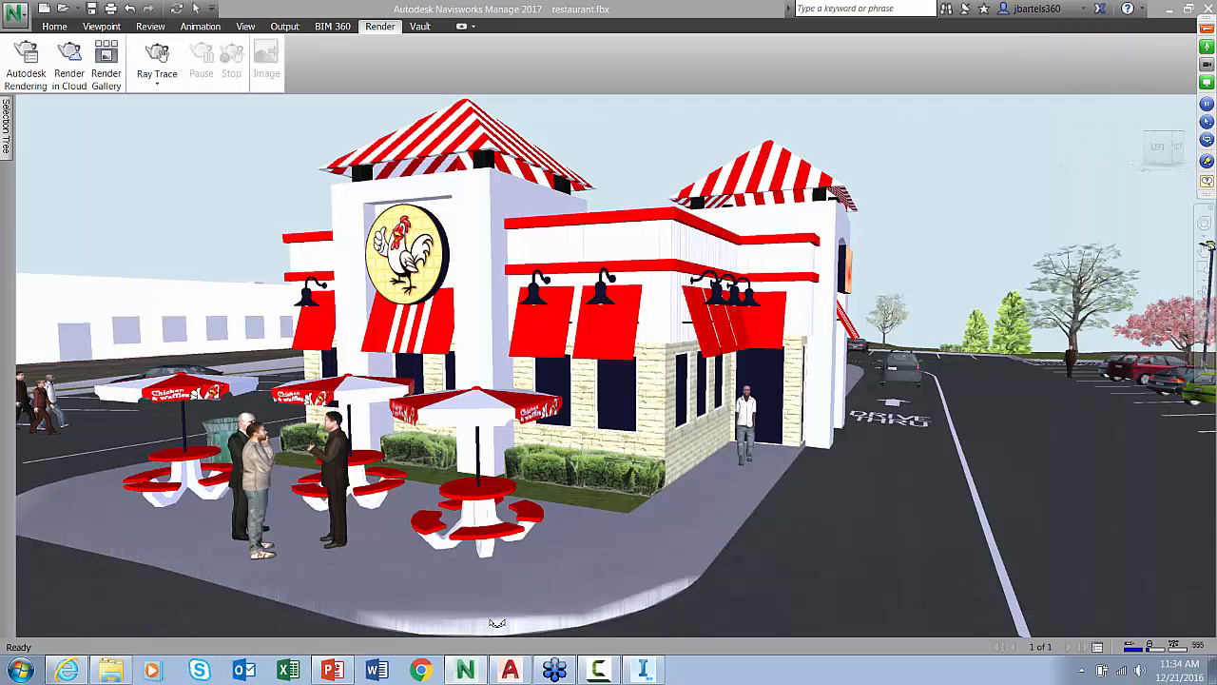
left_click(645, 672)
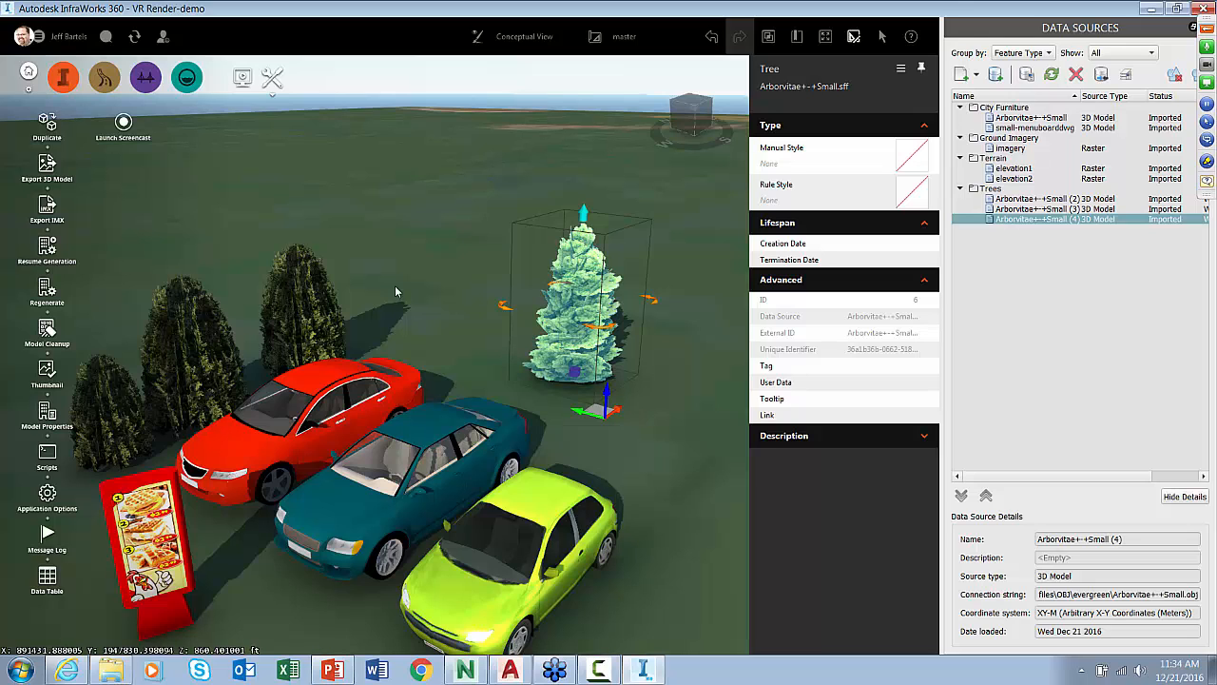
Step: Deselect the evergreen and examine the three parked cars and the trees up close from low and high angles
left_click_drag(598, 411, 521, 383)
left_click(606, 260)
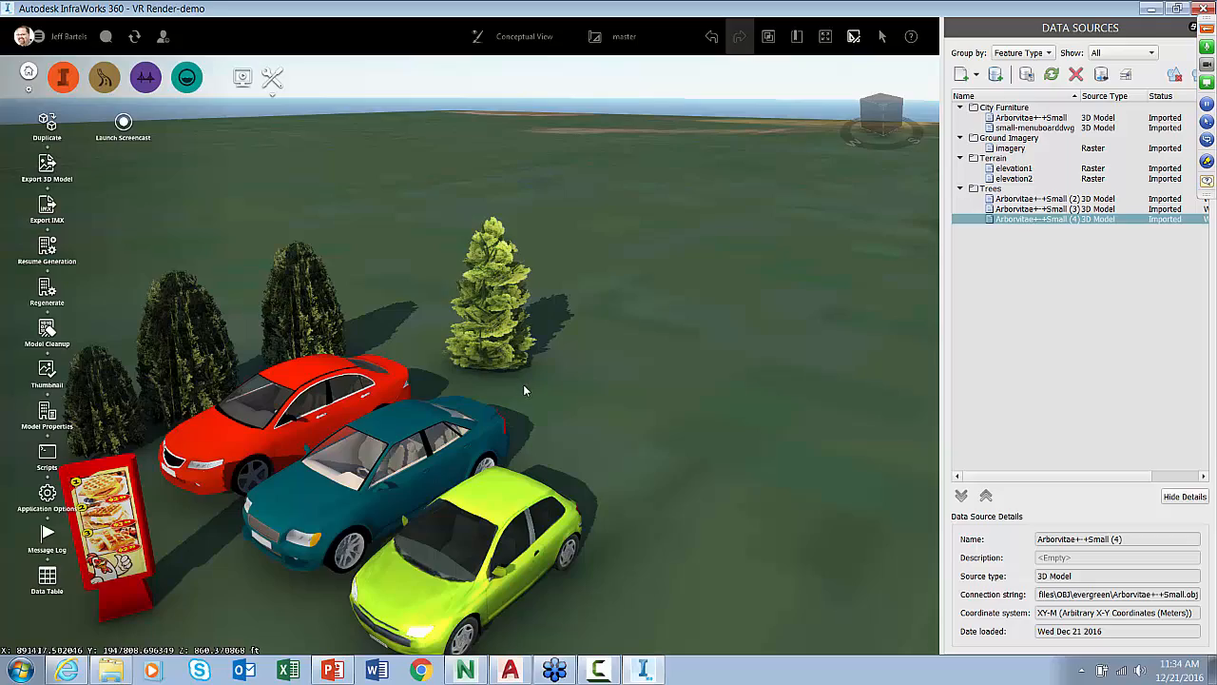
middle_click_drag(523, 385, 570, 343)
scroll(478, 466, "up", 5)
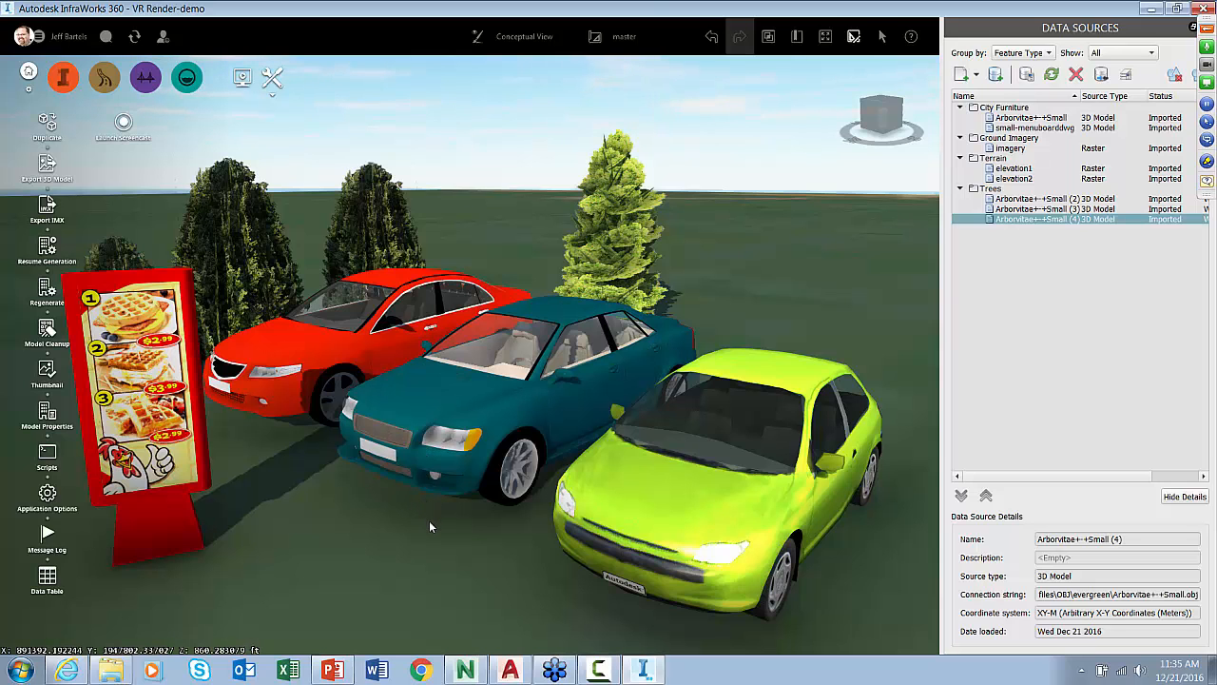
scroll(472, 538, "up", 5)
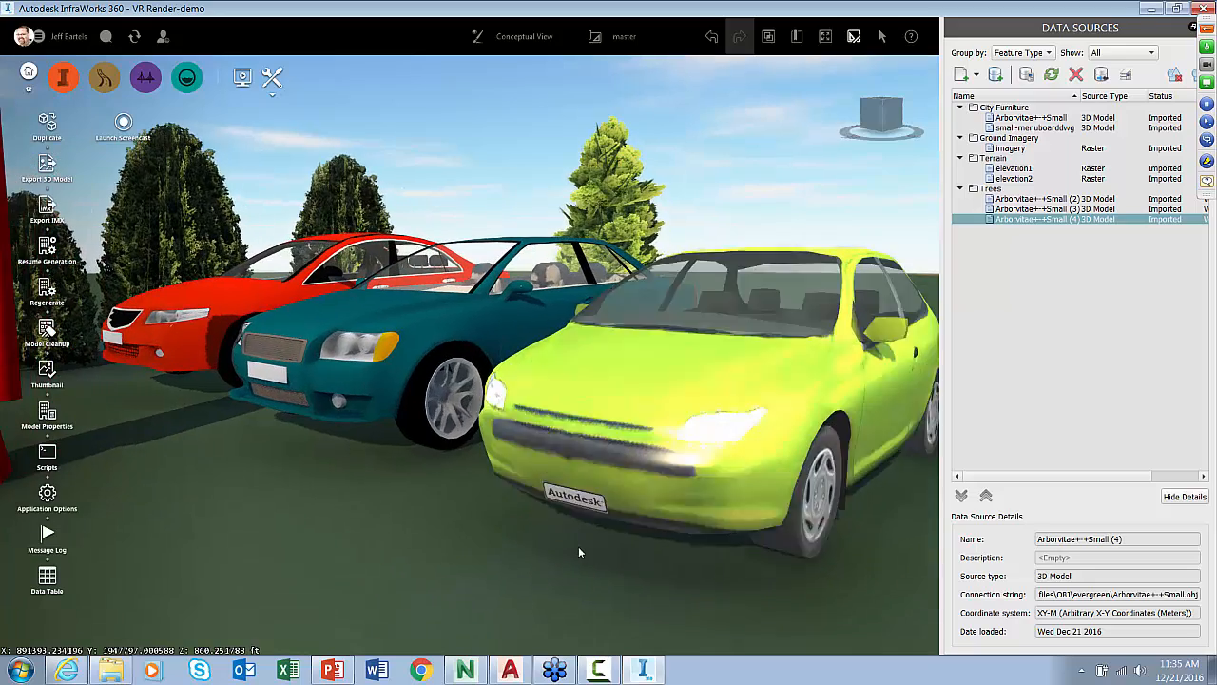
left_click_drag(578, 551, 571, 390)
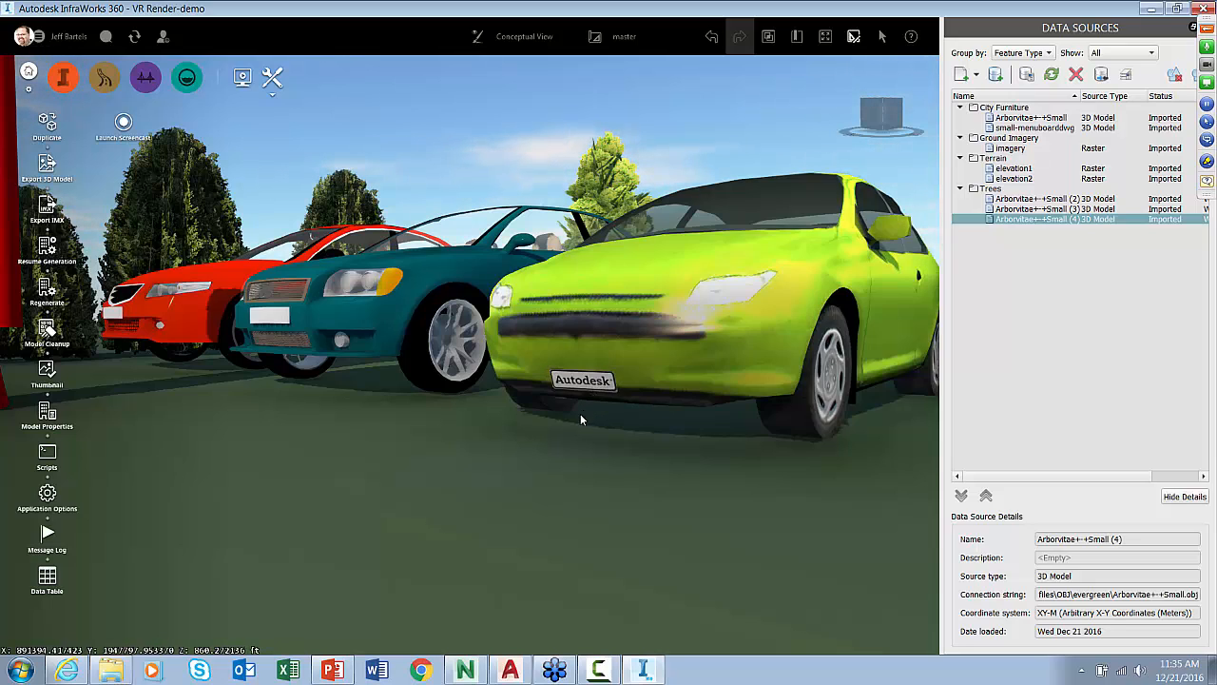
left_click_drag(567, 440, 578, 492)
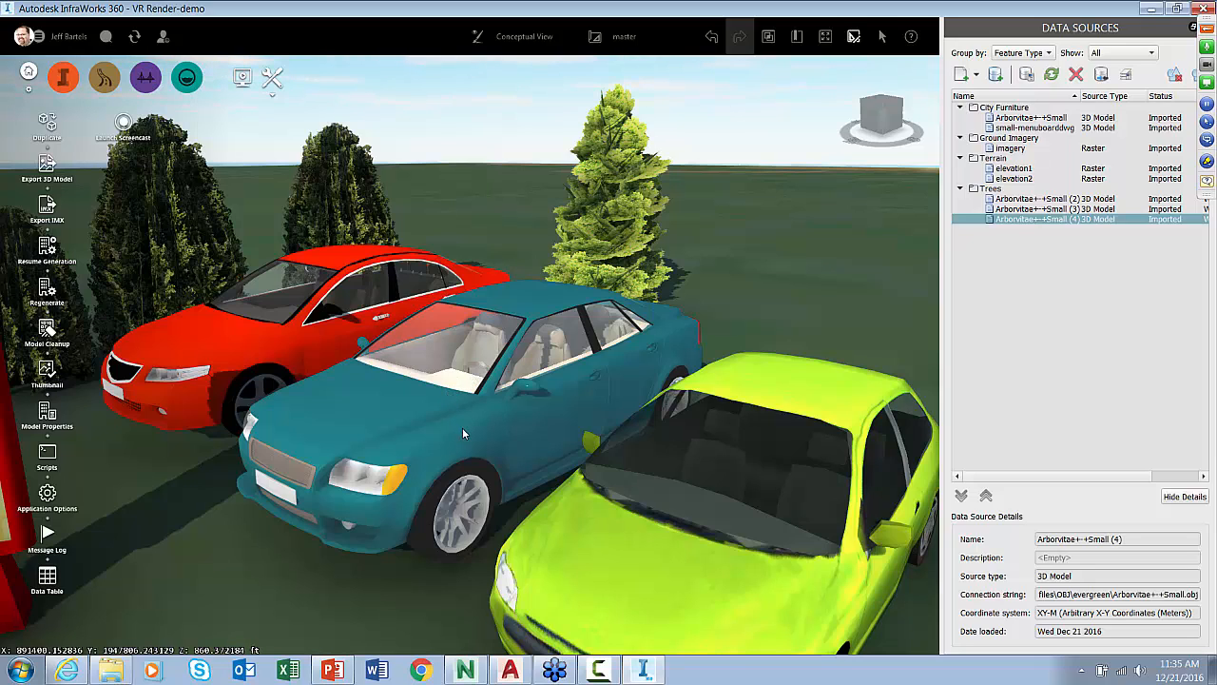
scroll(471, 435, "down", 3)
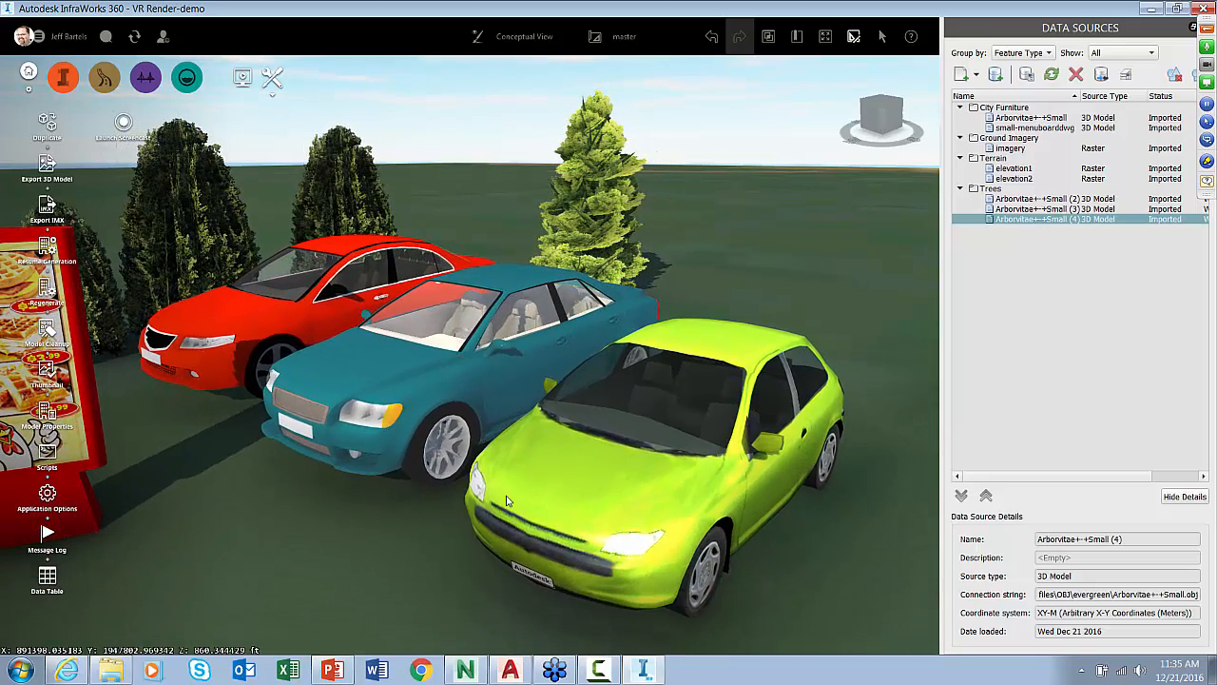
Step: Switch to the A360 rendering gallery, check the car-test3.fbx rendering filter options, collapse the project and return to InfraWorks
left_click(65, 670)
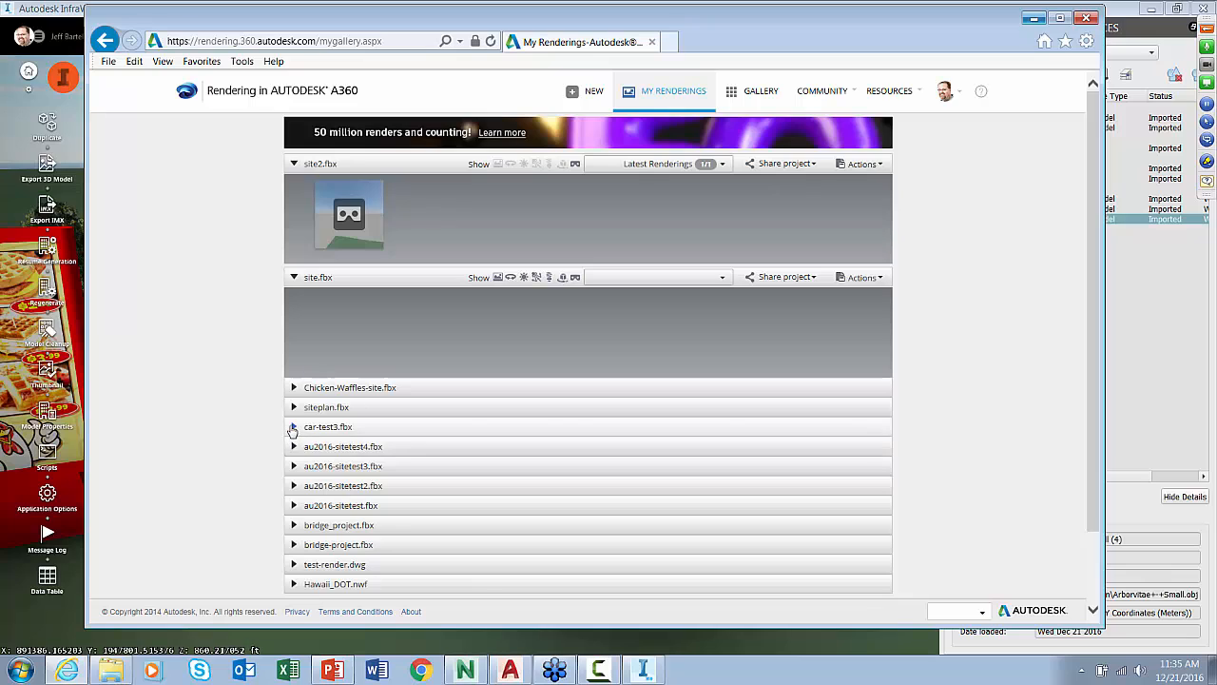
left_click(293, 427)
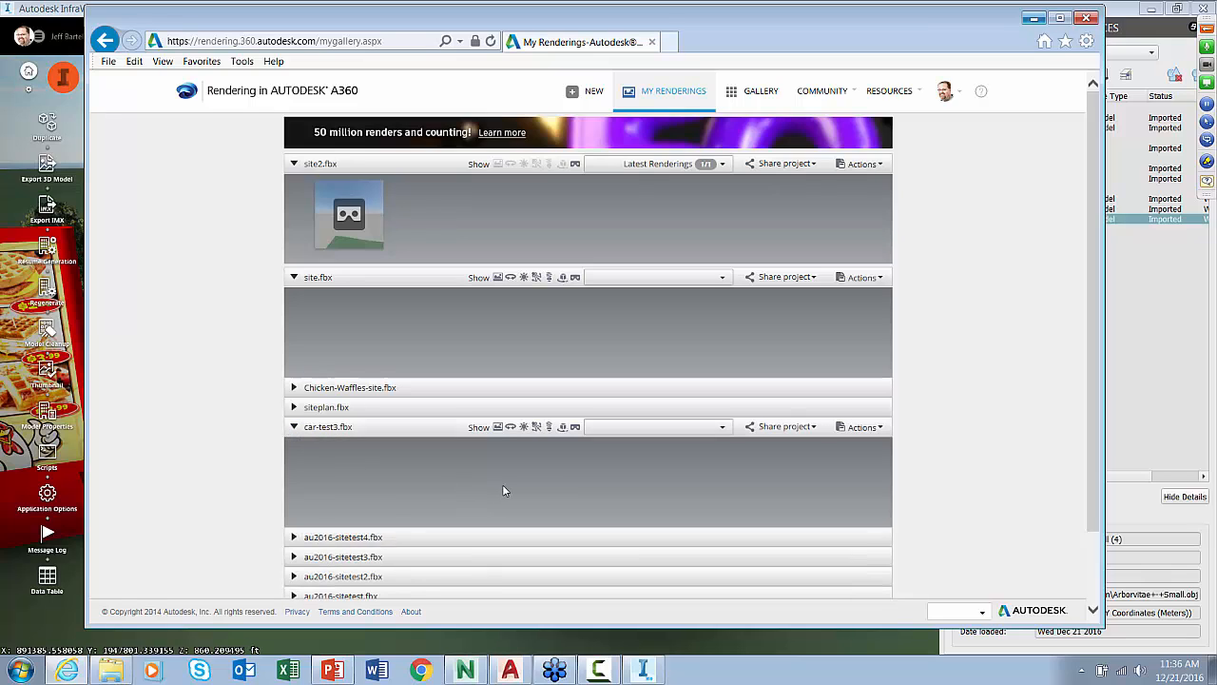
left_click(723, 427)
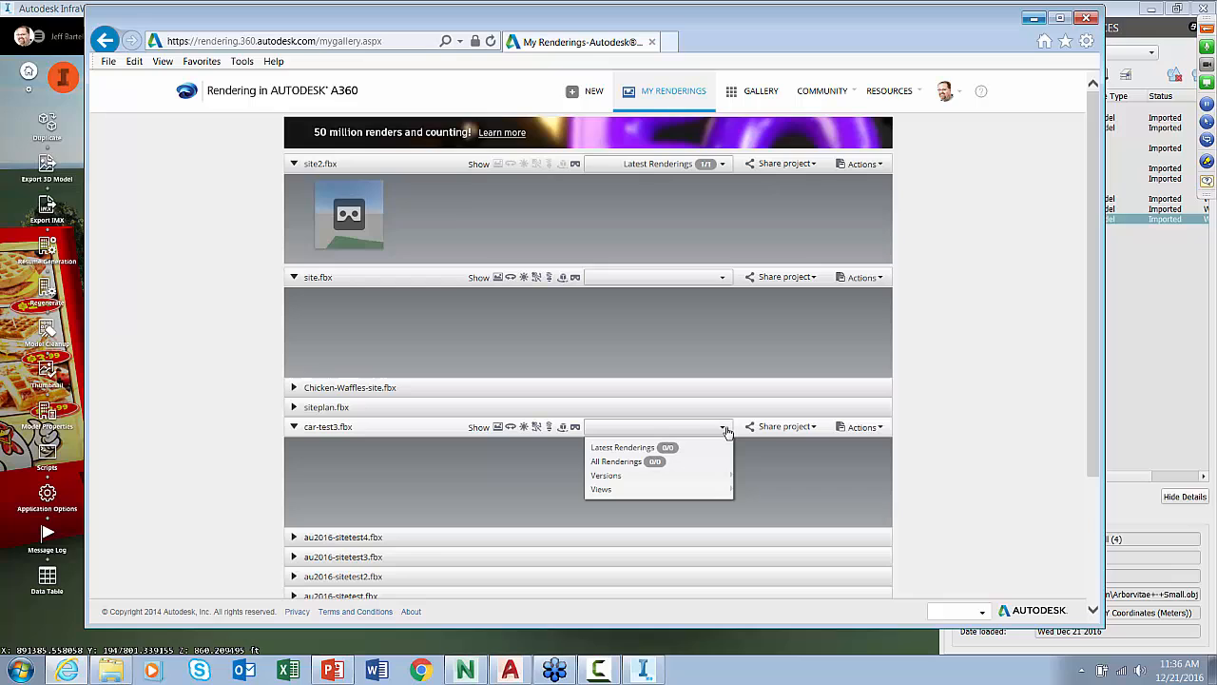
left_click(294, 427)
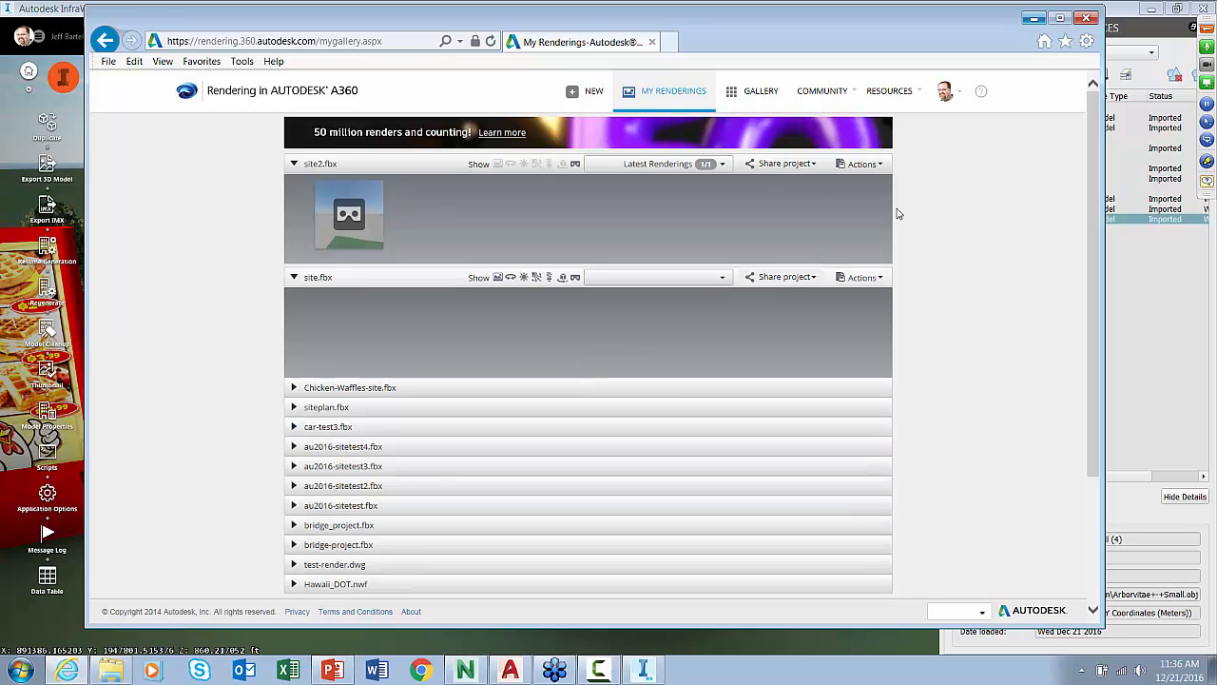
left_click(1034, 19)
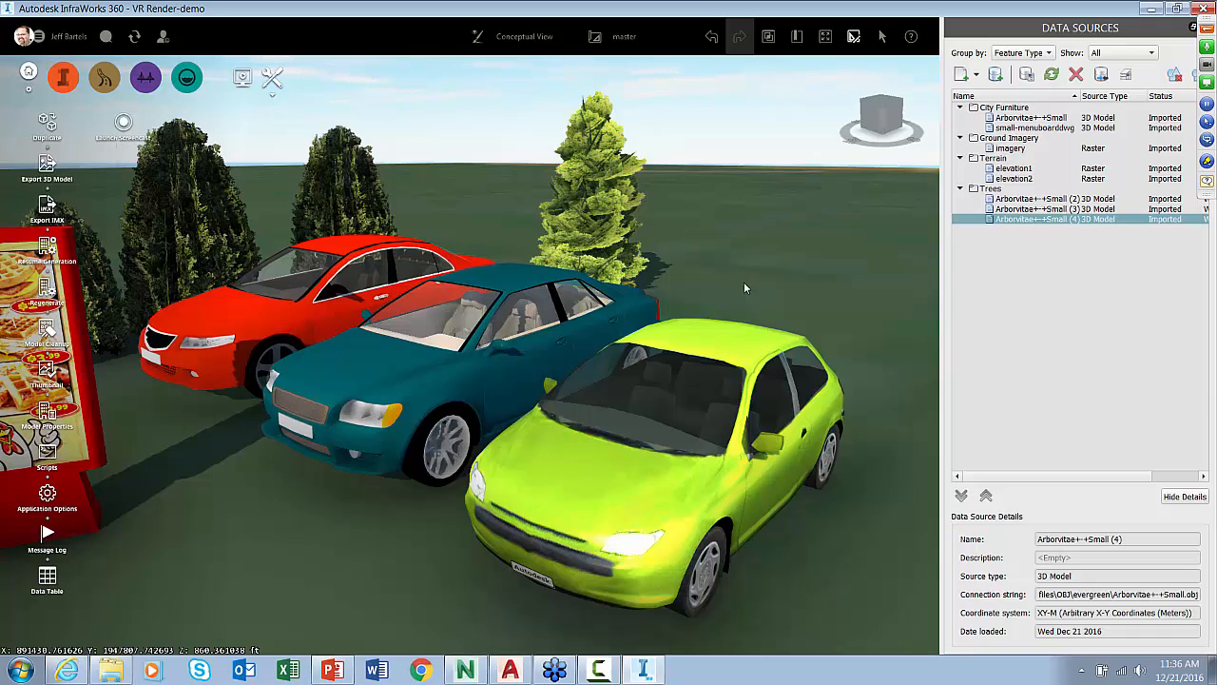
Step: Show the 3D Model/Vehicles catalog in the Style Palette
scroll(744, 282, "down", 5)
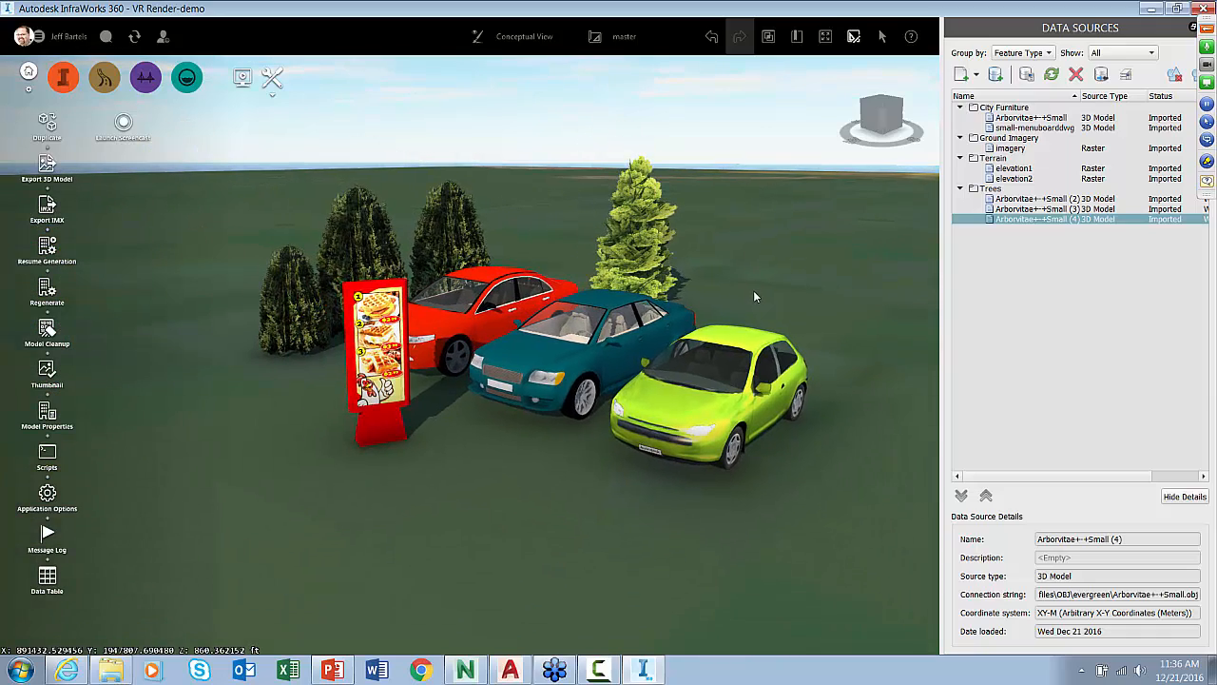
left_click_drag(753, 297, 611, 297)
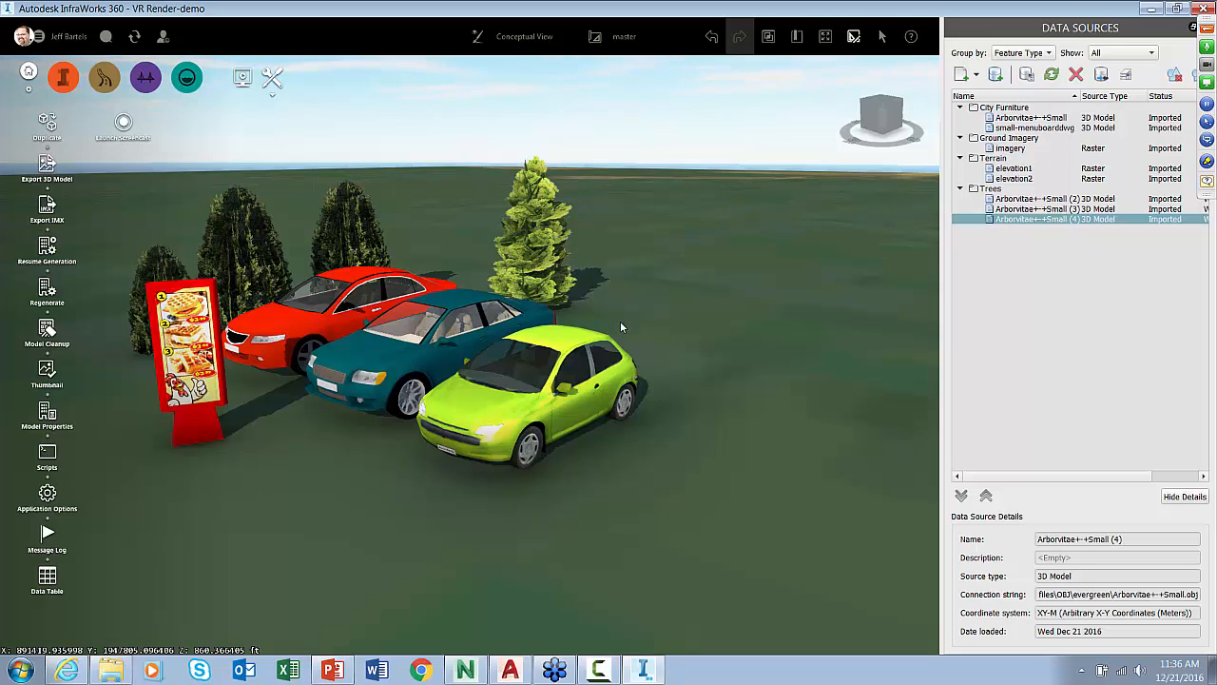
left_click_drag(620, 321, 638, 338)
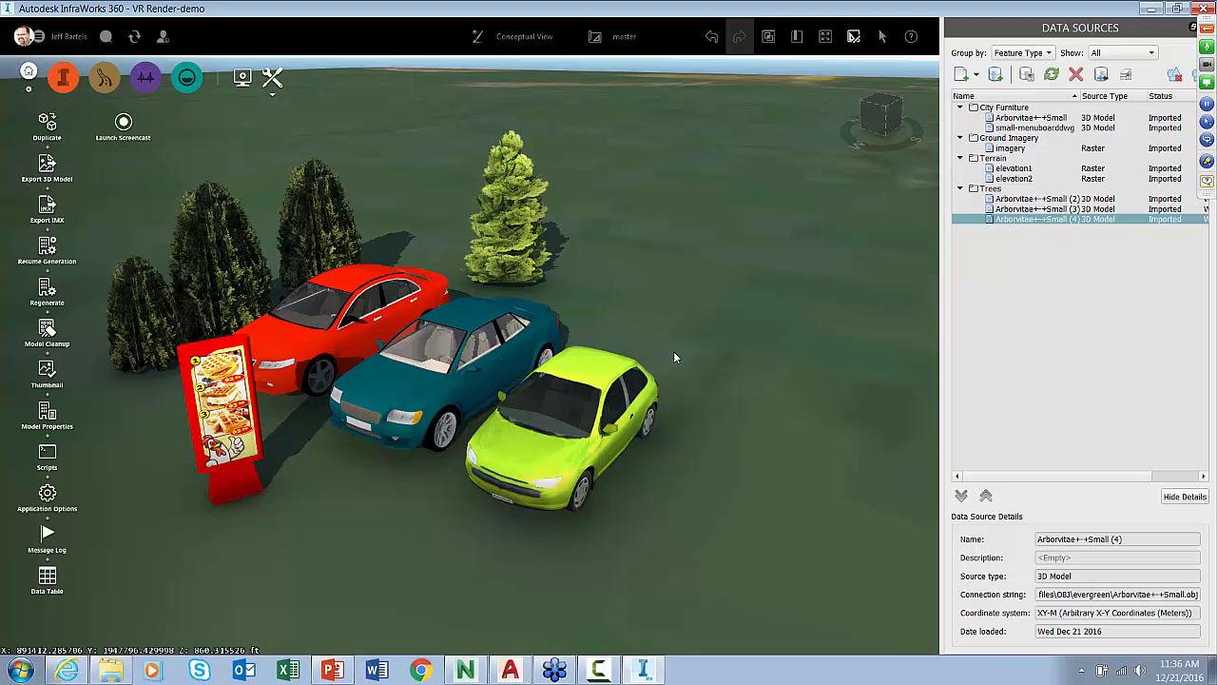
left_click_drag(681, 365, 665, 362)
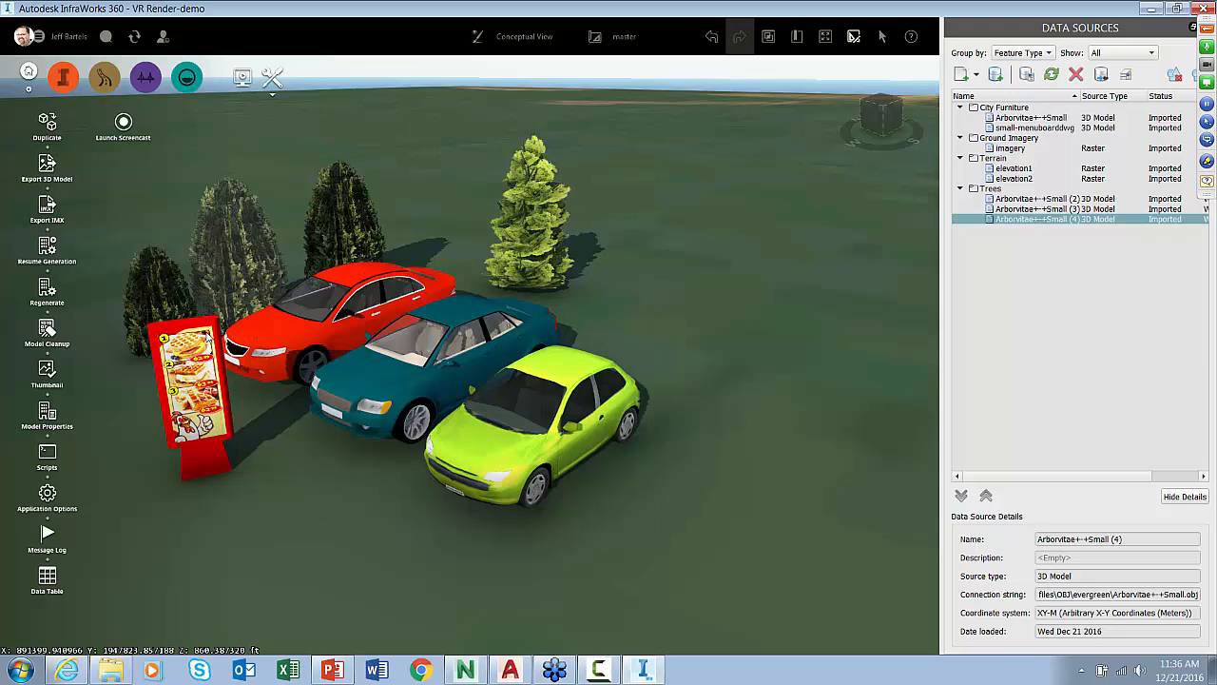
left_click(65, 81)
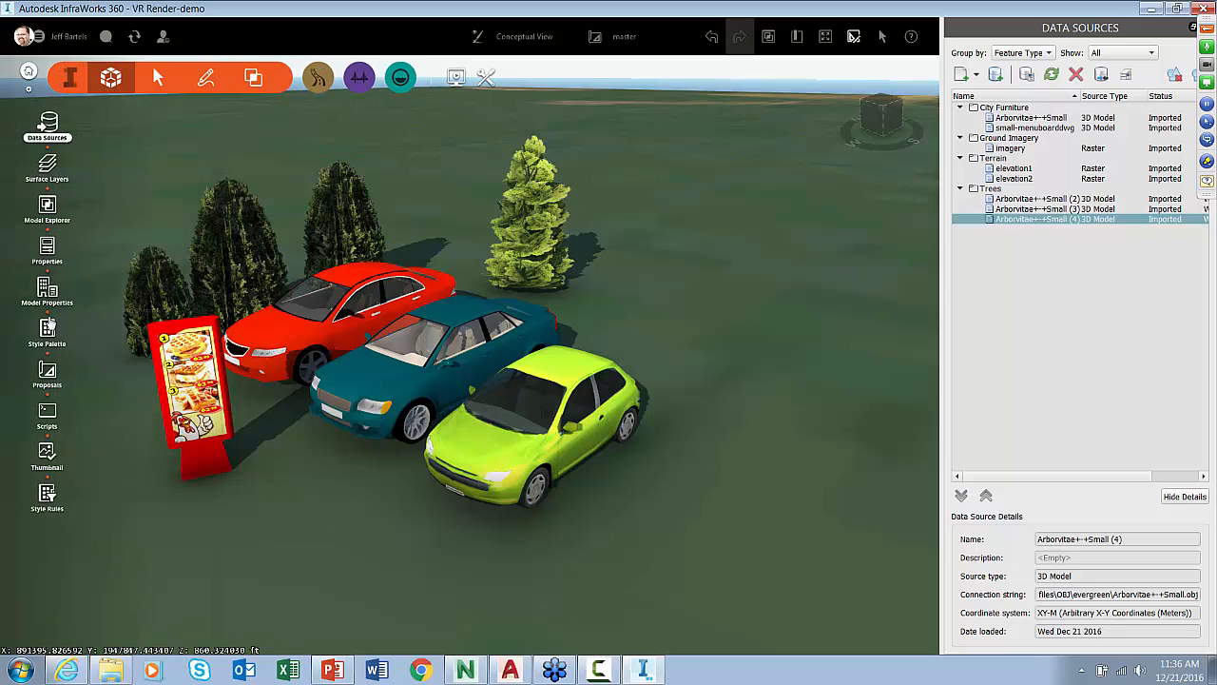
left_click(48, 328)
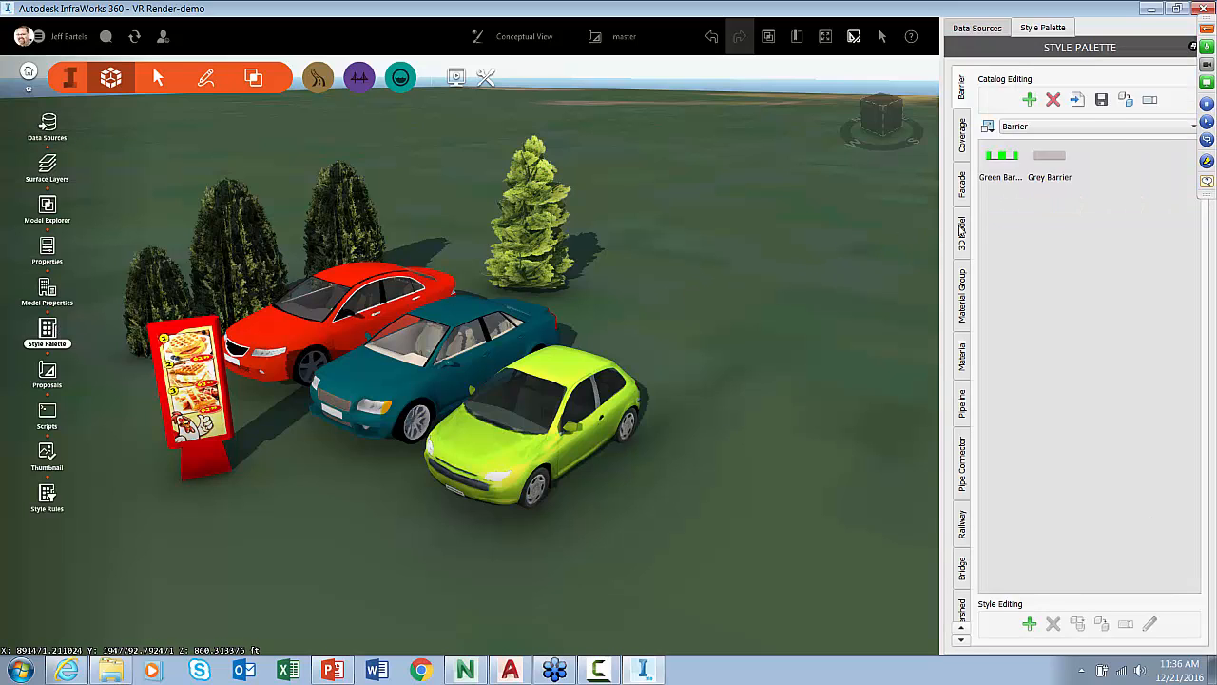
left_click(962, 232)
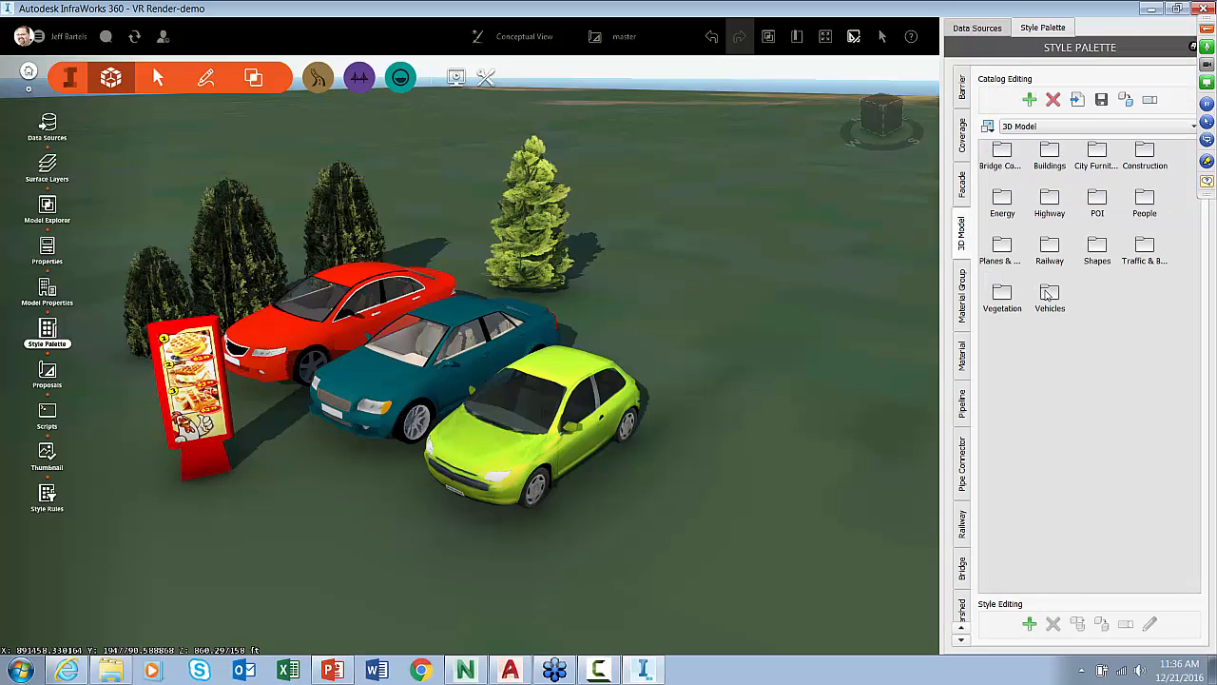
double_click(1049, 296)
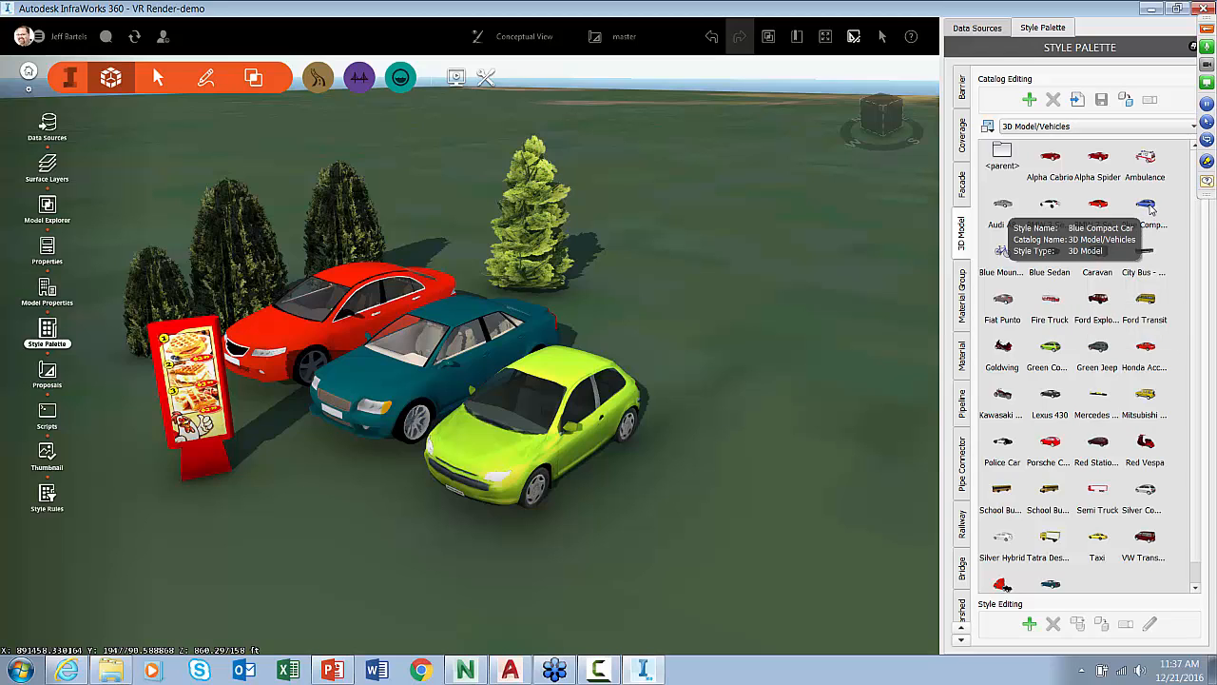
Step: Apply the Blue Compact Car style to the red car and the silver compact car style to the teal car, and inspect both
left_click_drag(1149, 207, 383, 295)
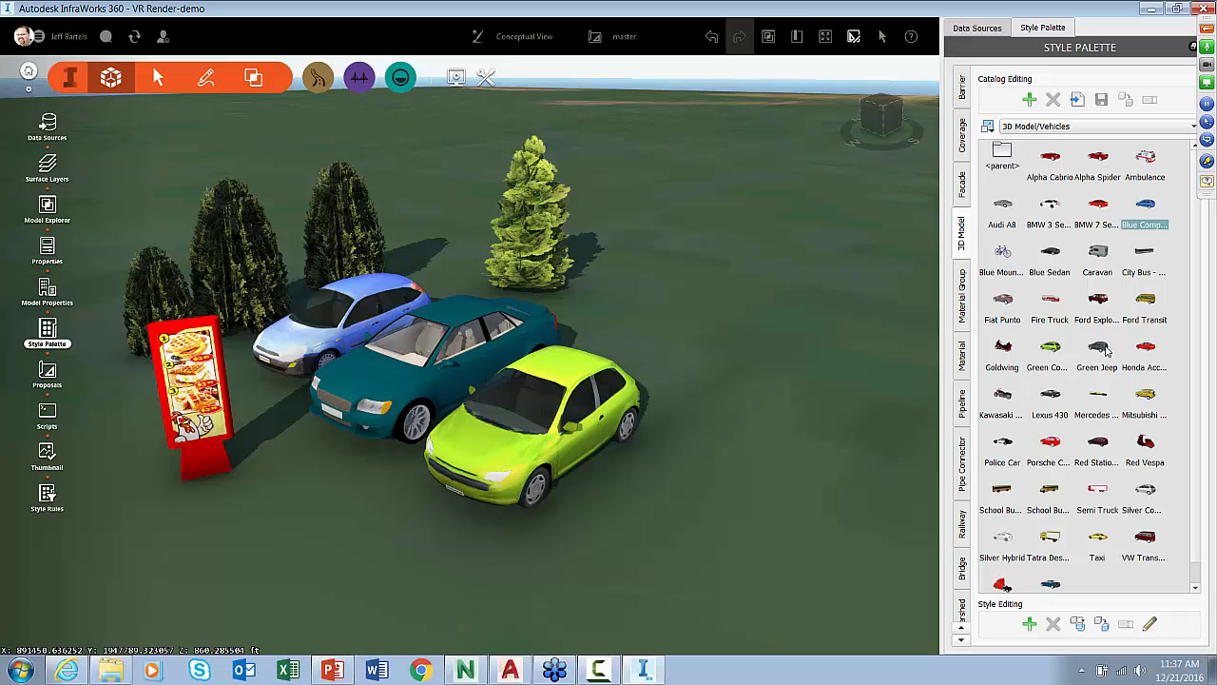
left_click_drag(1149, 492, 435, 352)
scroll(334, 420, "up", 2)
scroll(352, 421, "up", 5)
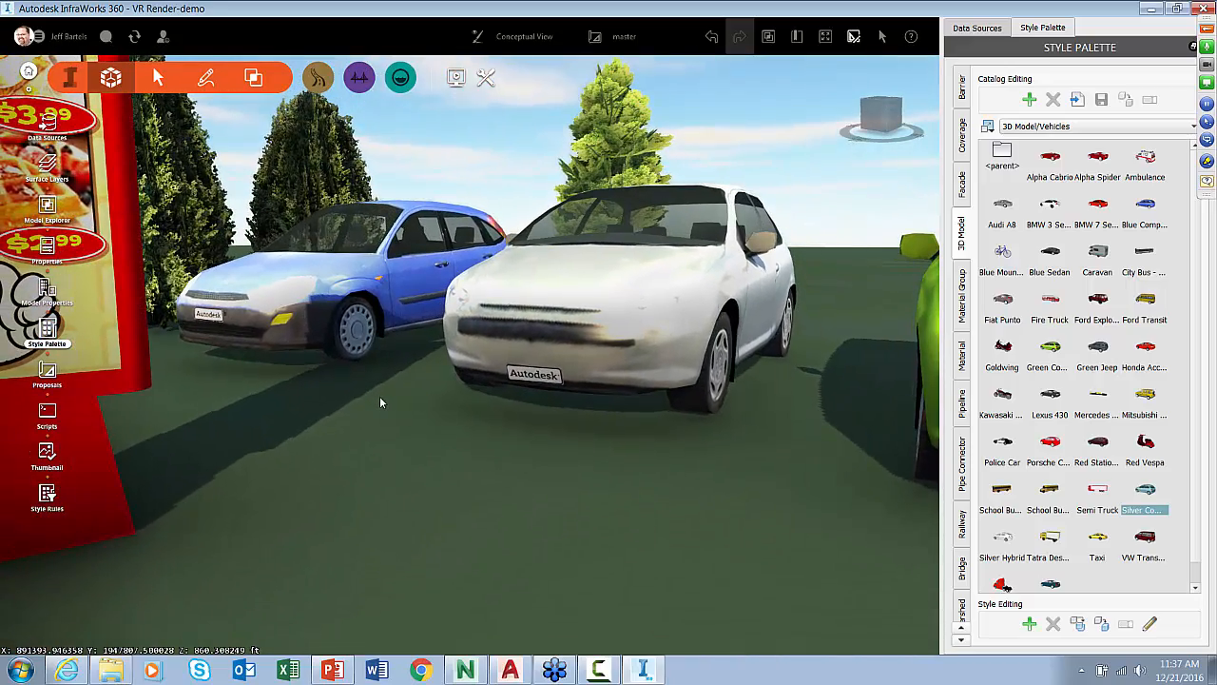
left_click_drag(380, 397, 340, 441)
scroll(371, 398, "down", 5)
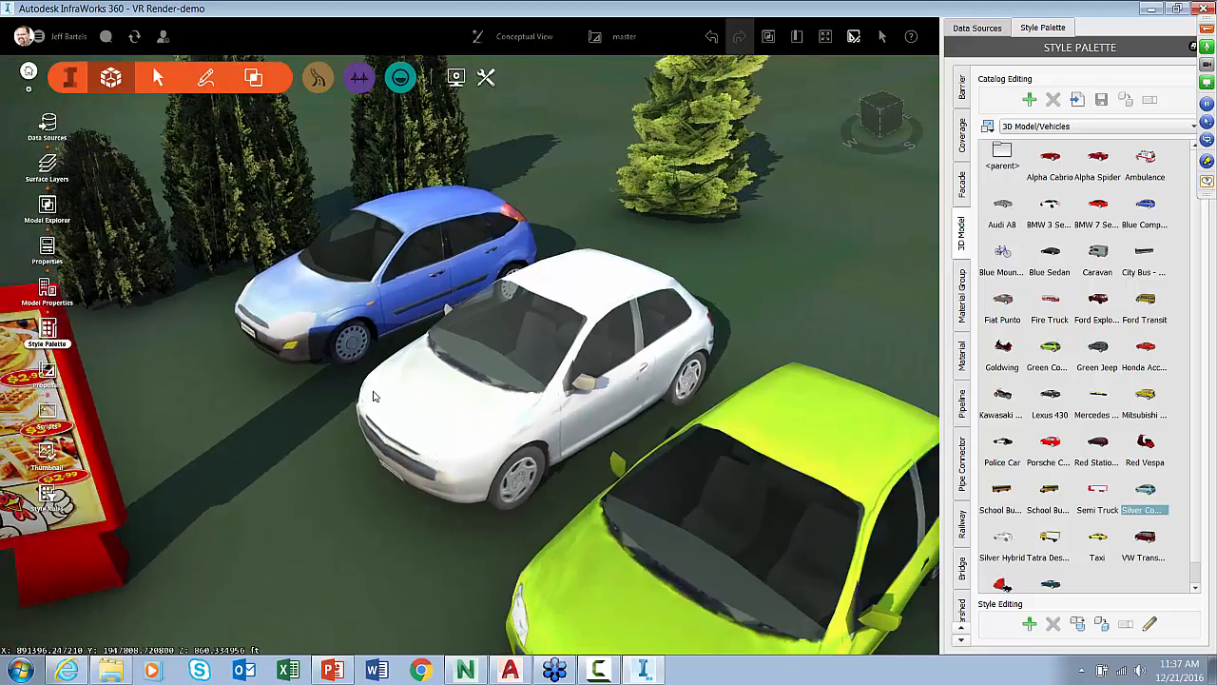
left_click_drag(359, 425, 365, 405)
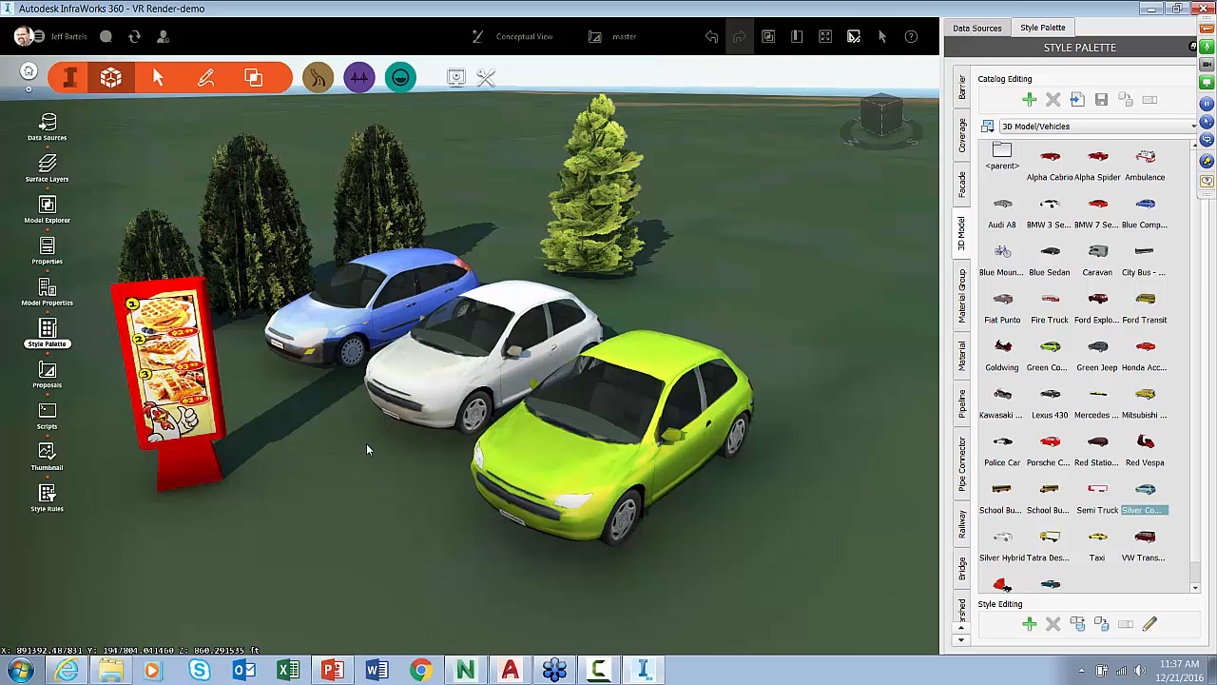
left_click_drag(367, 444, 426, 397)
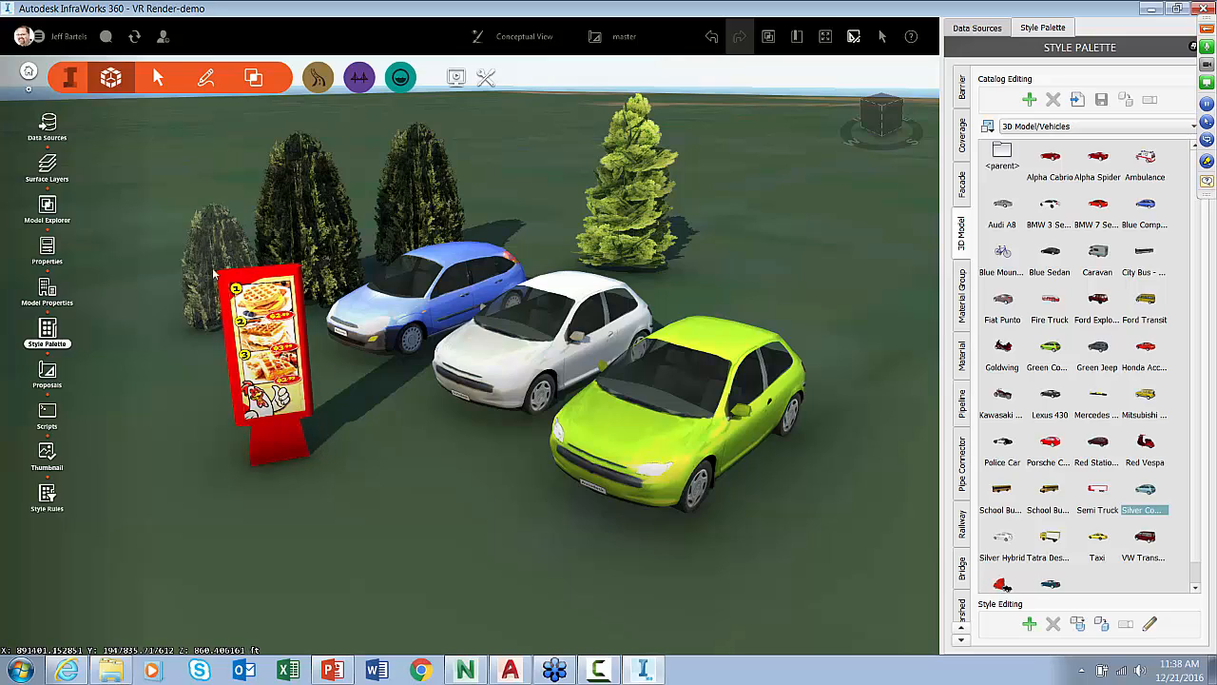
Step: Look closely at the menu board, switch to AutoCAD and open small-menuboarddwg.dwg from the exercise files folder
scroll(318, 447, "up", 2)
scroll(262, 399, "up", 3)
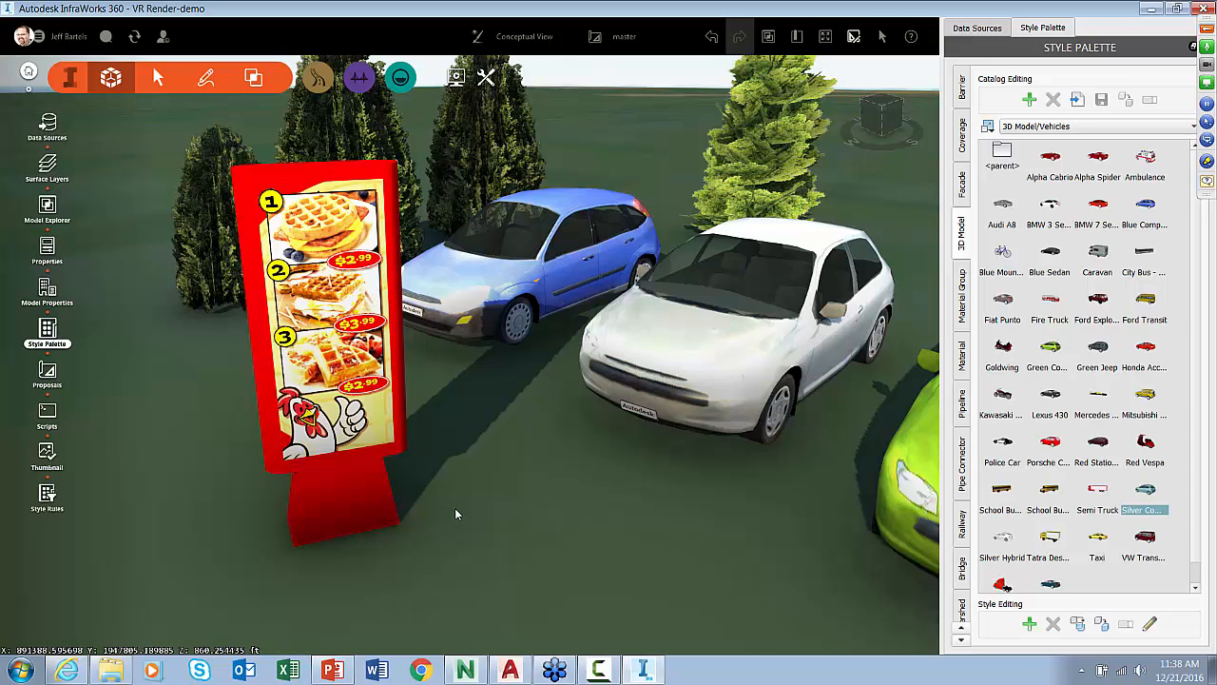
left_click(510, 671)
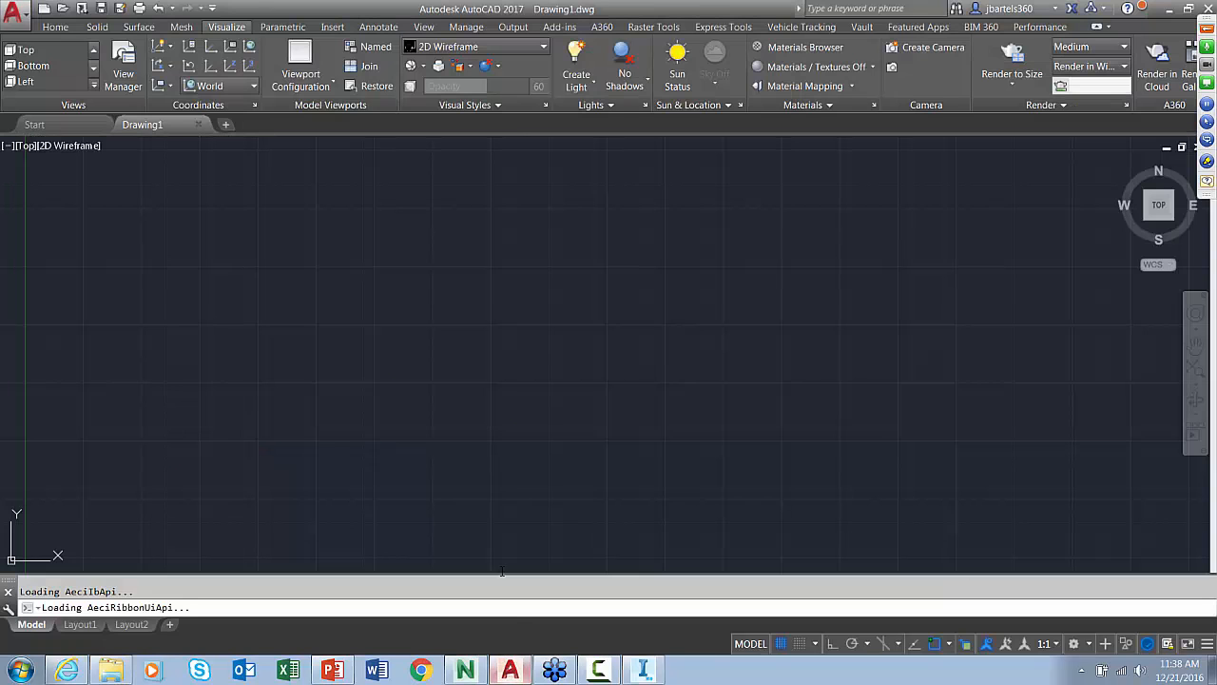
left_click(62, 10)
left_click(490, 280)
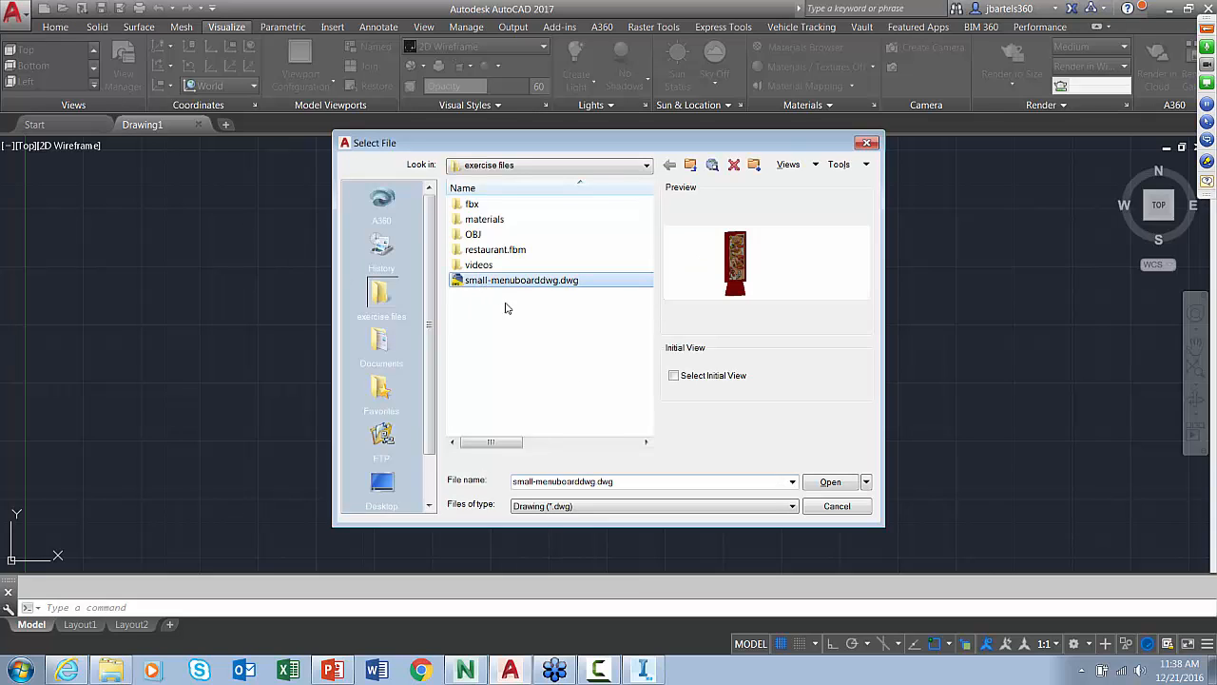
left_click(827, 482)
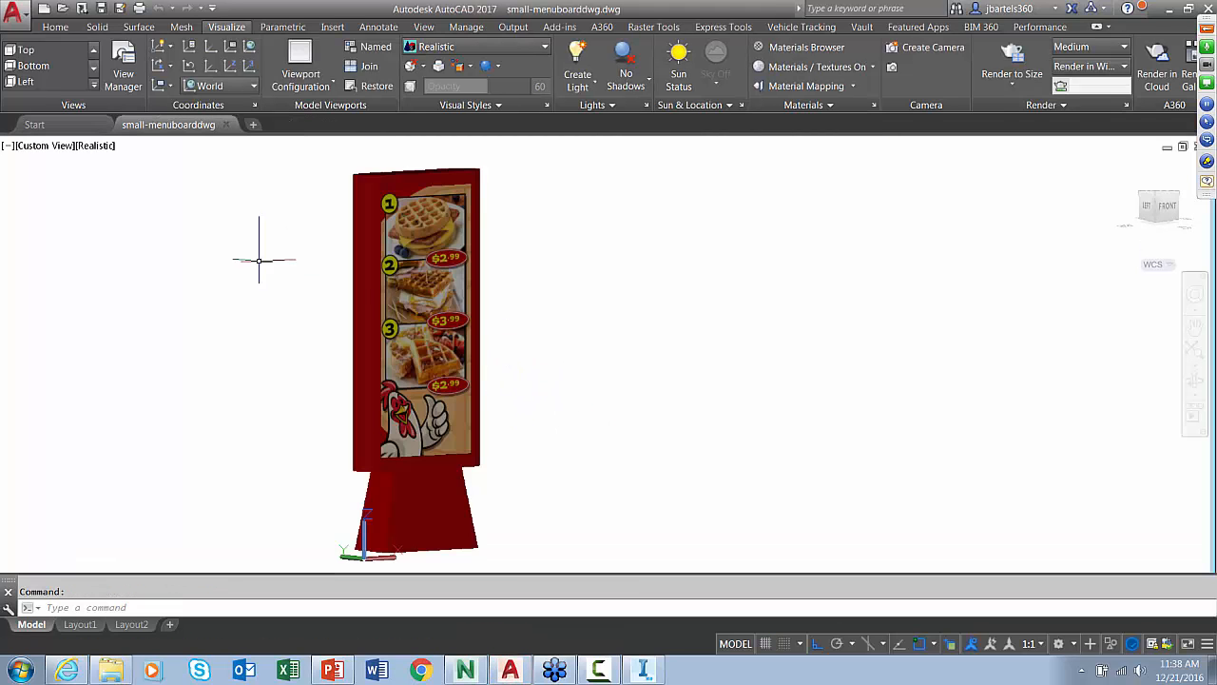
Step: Set the menu board drawing's visual style to 2D Wireframe to inspect its underlying geometry
left_click(96, 145)
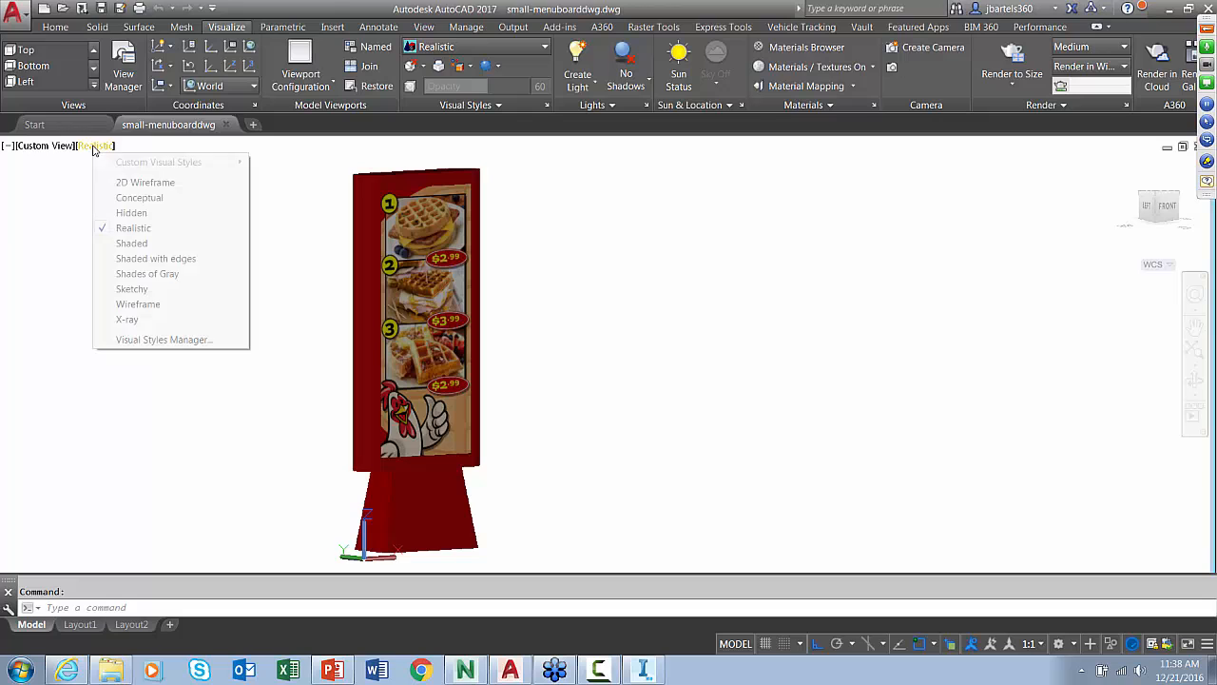
left_click(124, 182)
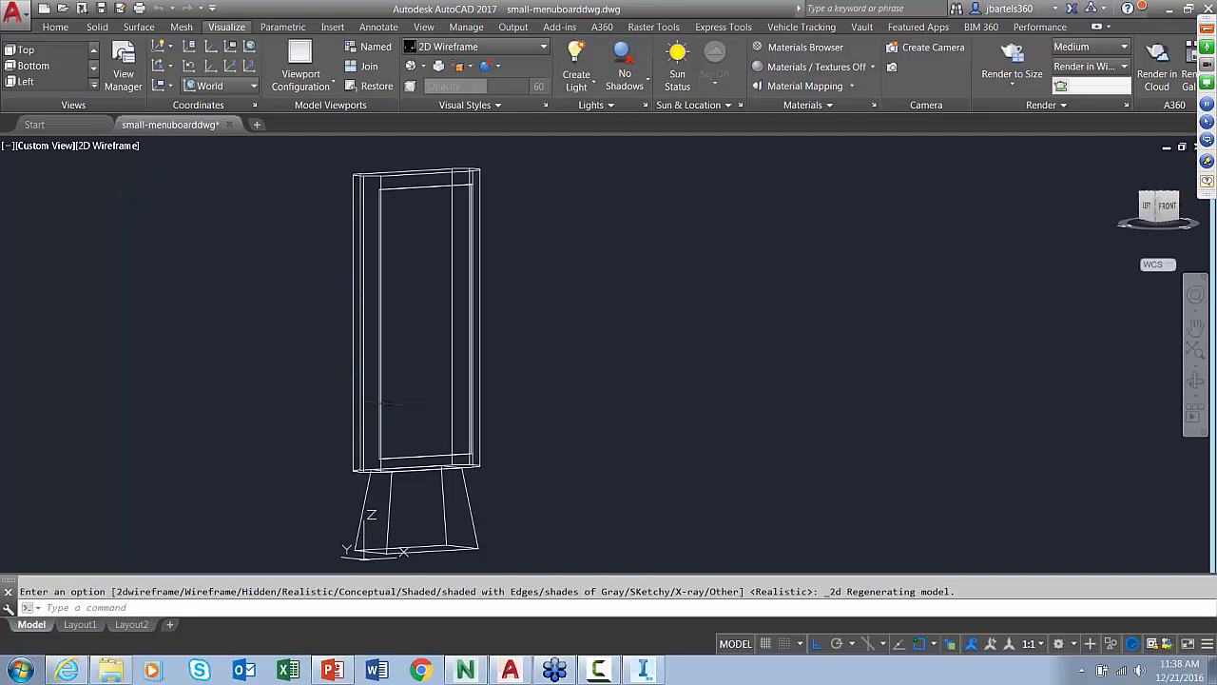
middle_click_drag(573, 371, 585, 401, "shift")
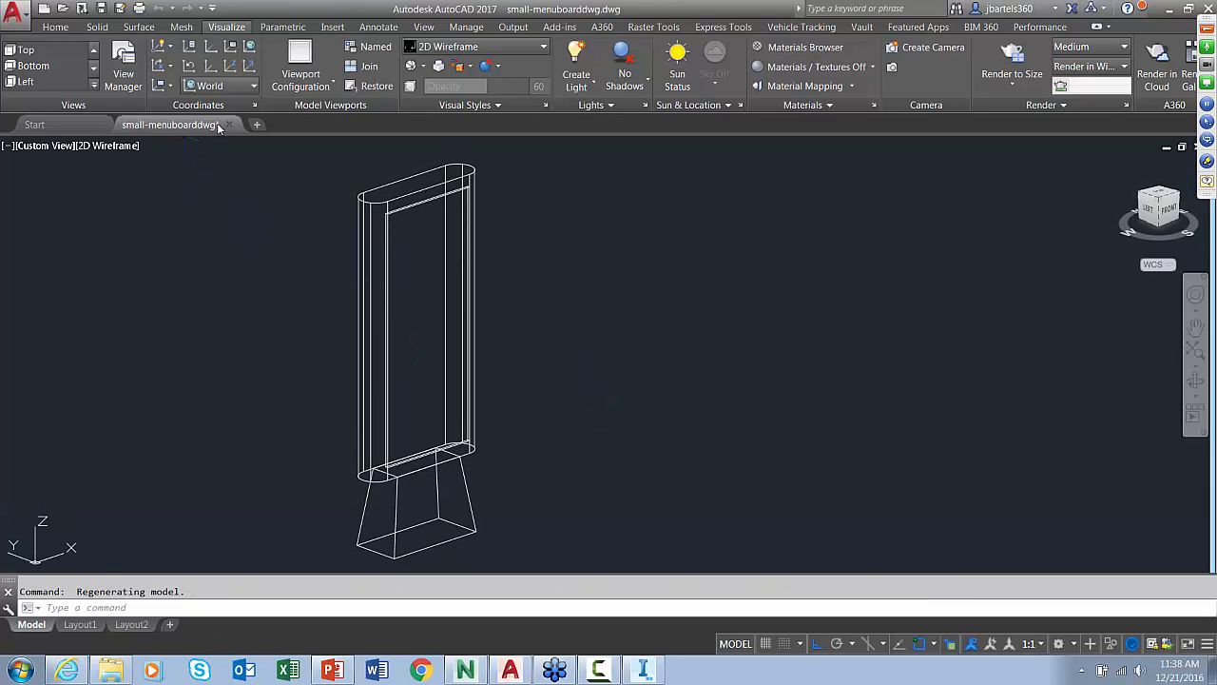
Step: Set the menu board drawing's visual style to Realistic
mouse_move(226, 128)
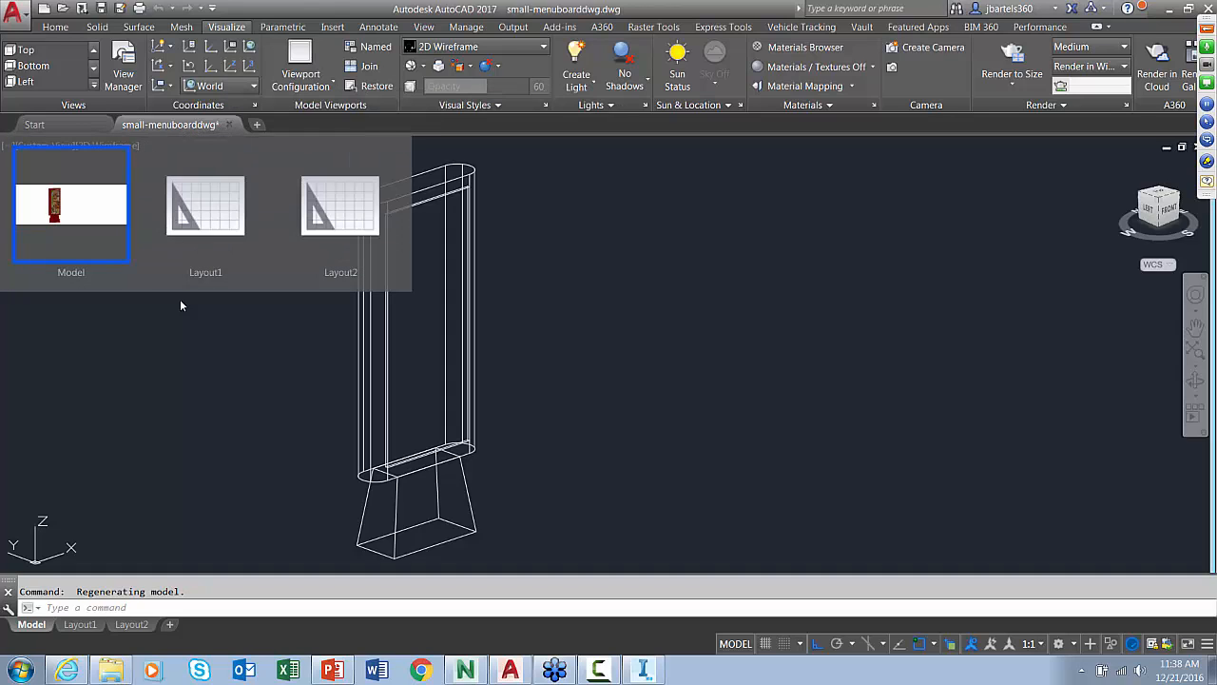
left_click(111, 146)
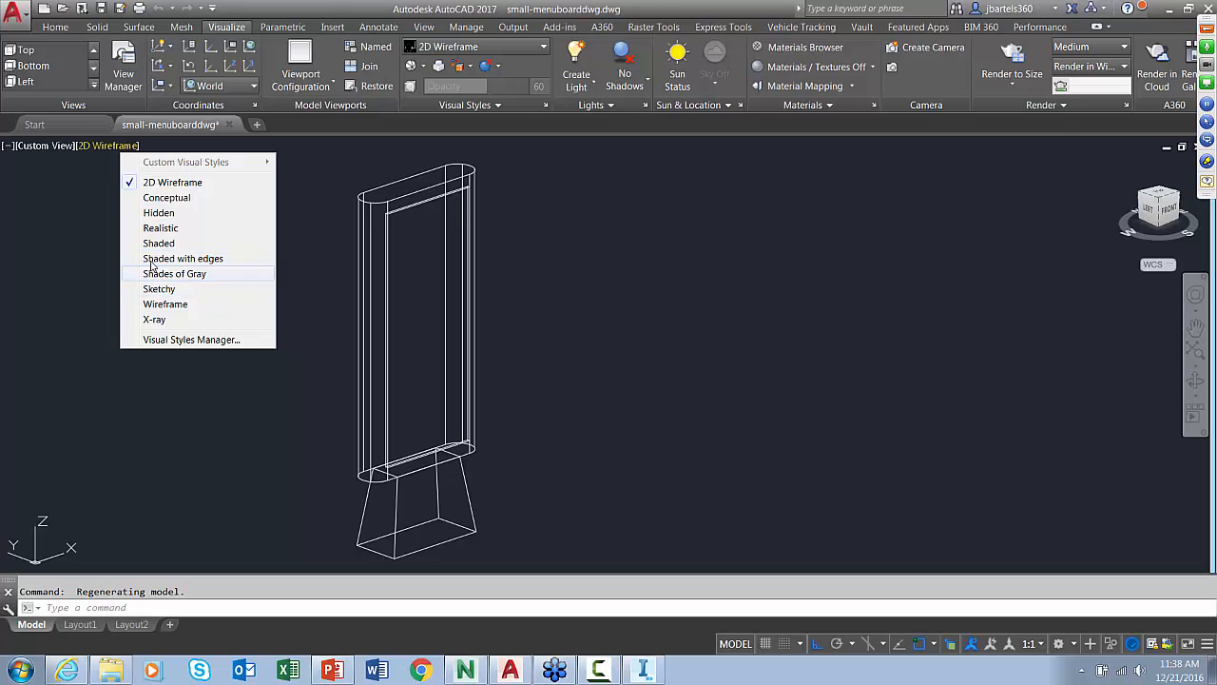
left_click(157, 229)
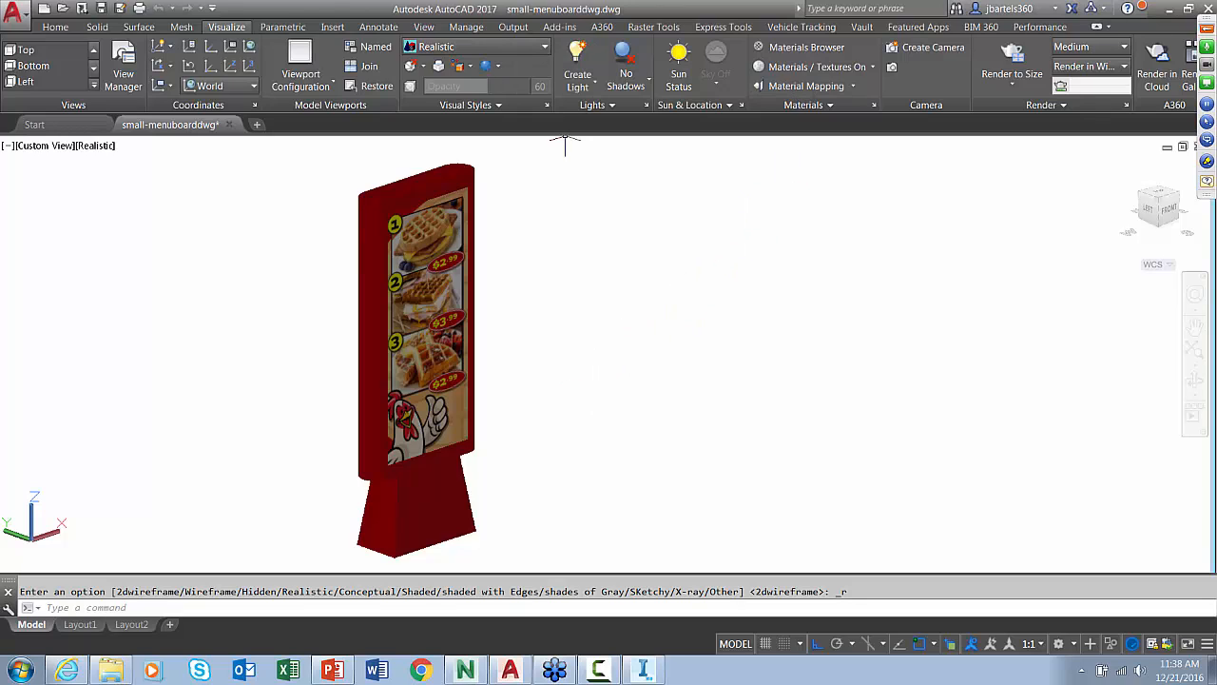
Step: Check the available workspaces, open the Materials Browser and browse the Autodesk Library's Finish, Flooring and Glass categories
left_click(1060, 644)
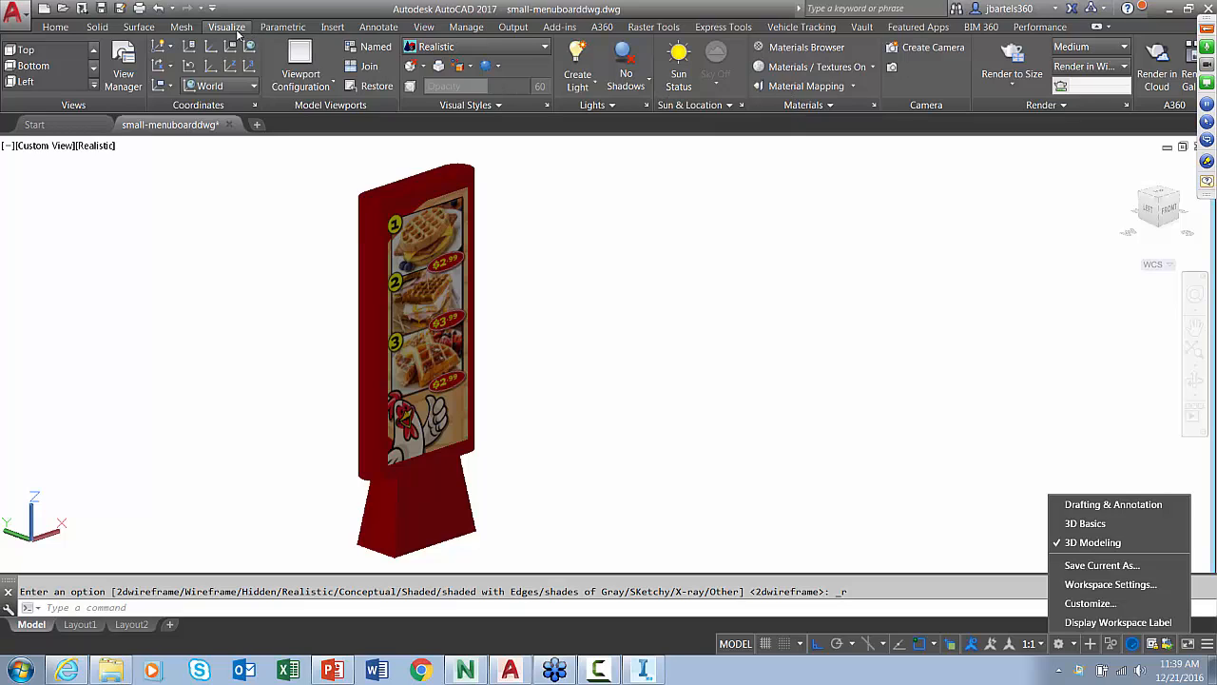
left_click(805, 50)
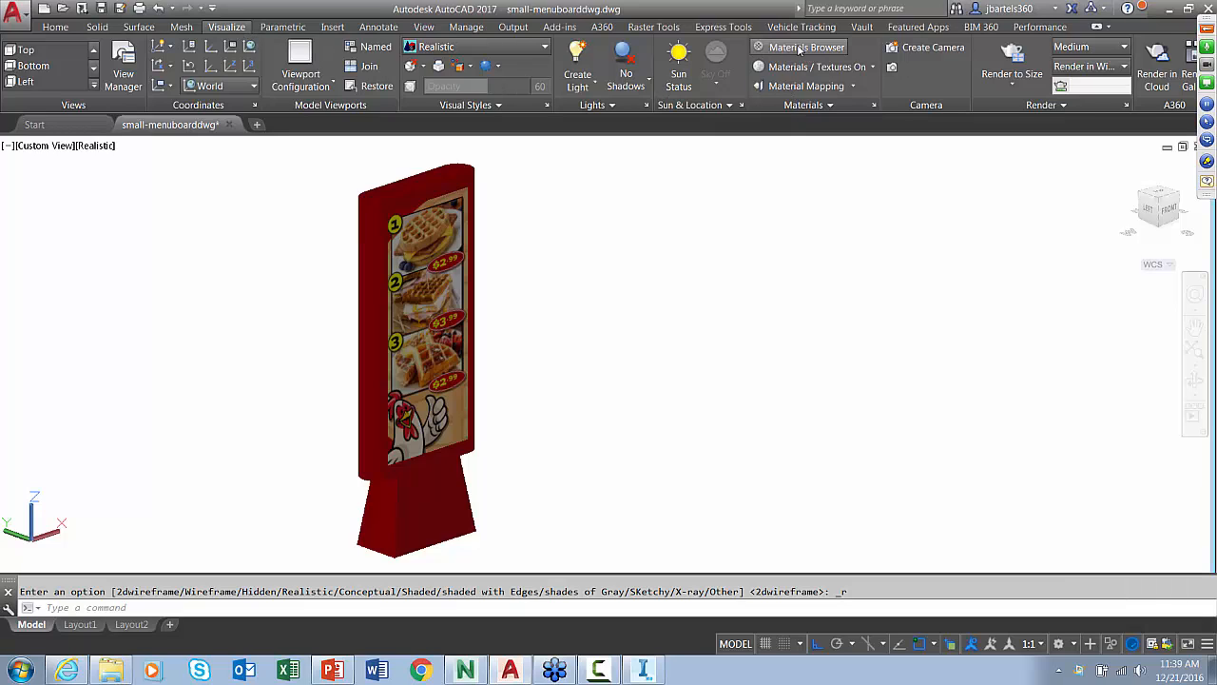
left_click(793, 49)
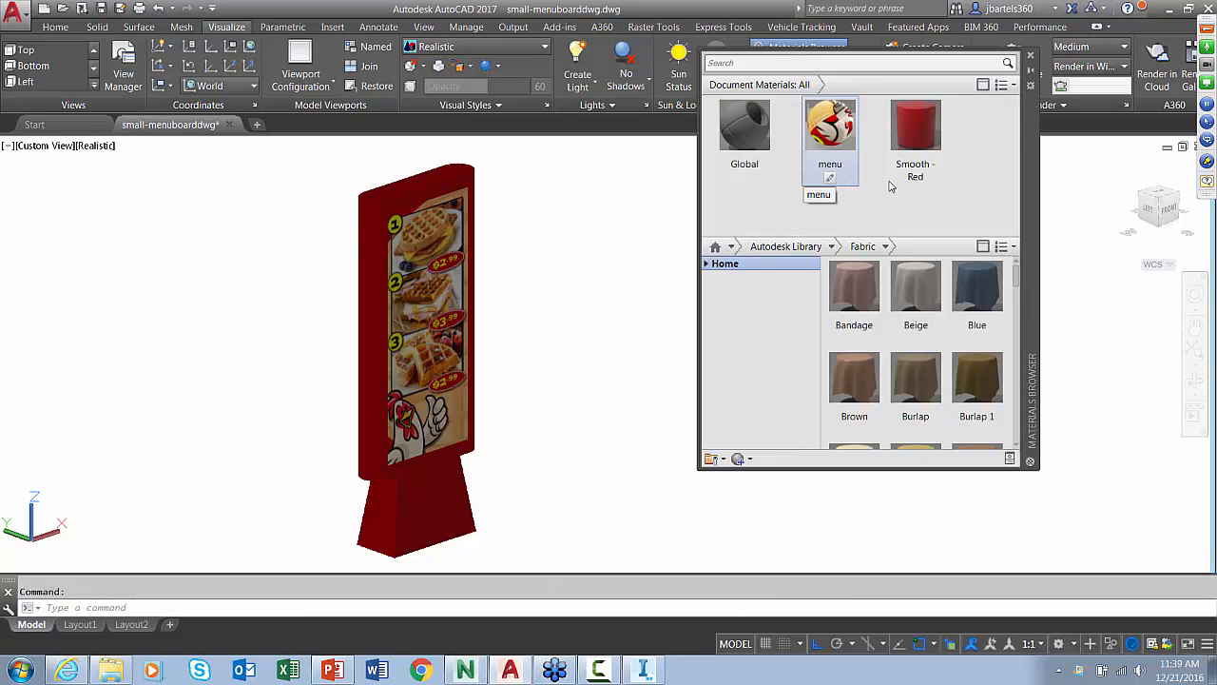
left_click(706, 263)
left_click(713, 291)
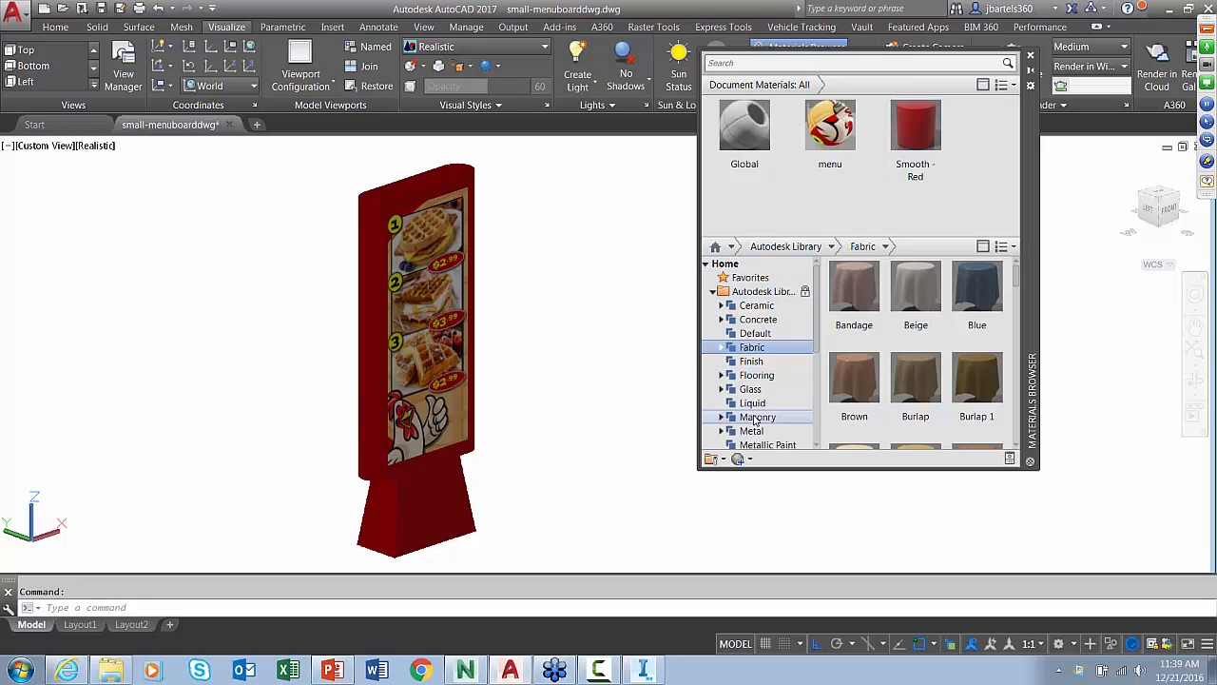
left_click(754, 363)
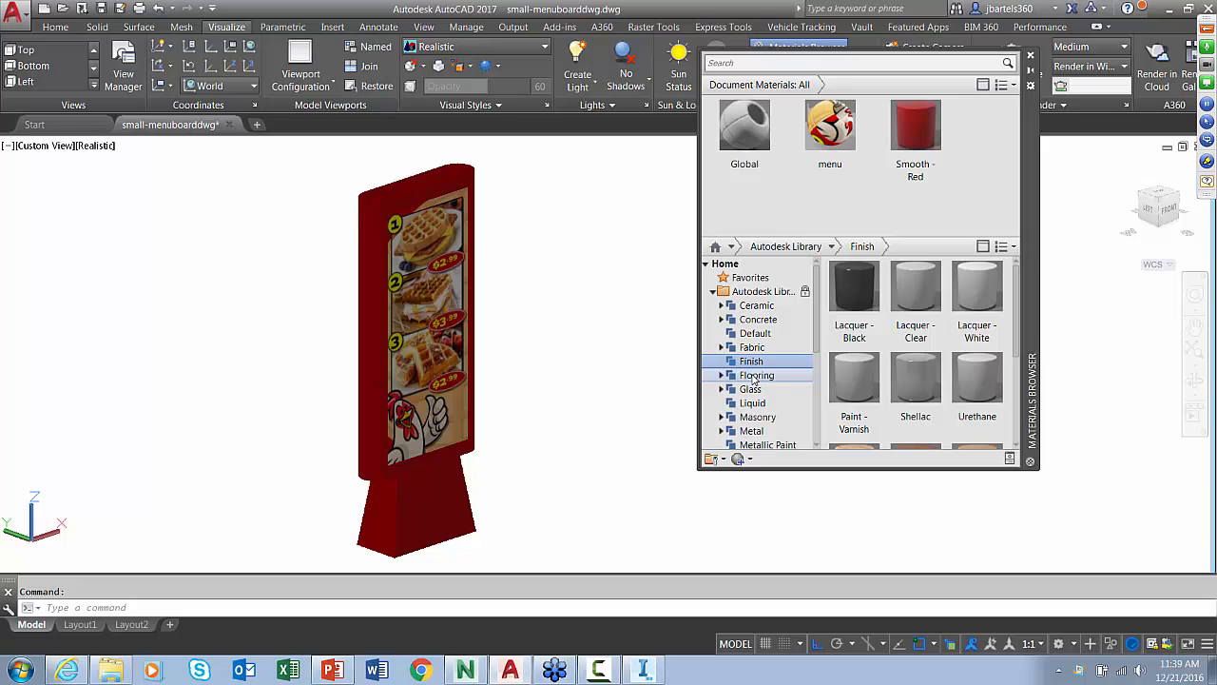
left_click(755, 376)
left_click(750, 389)
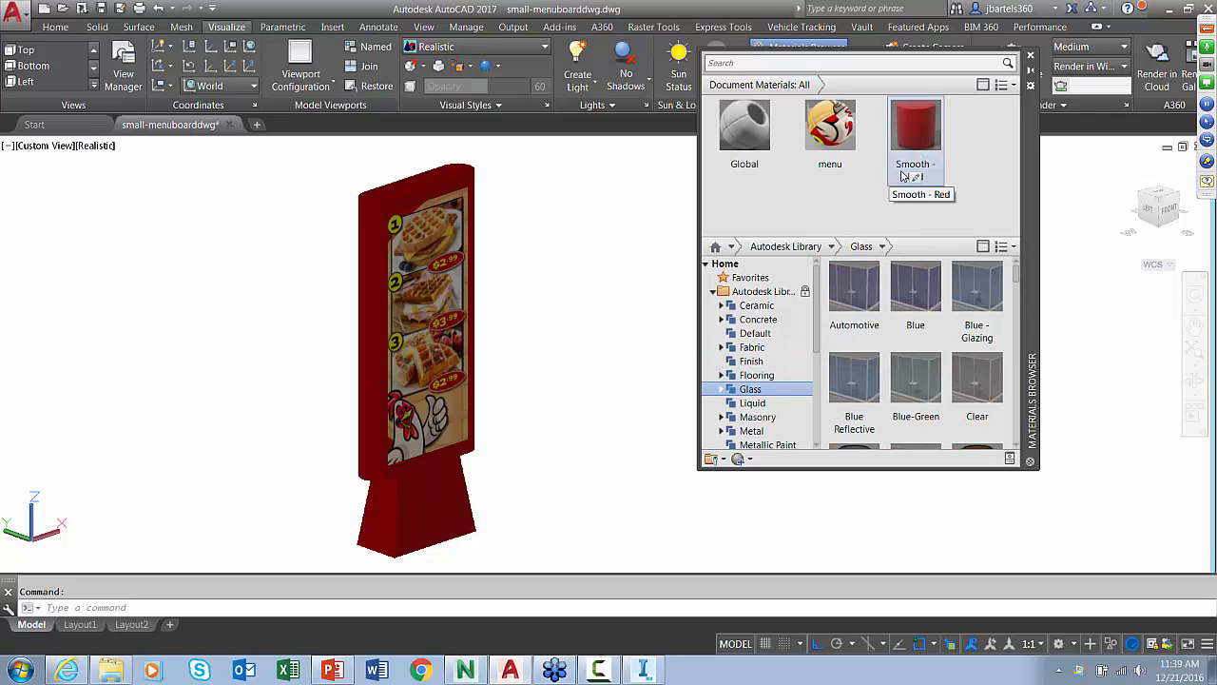
Step: Apply the Smooth - Red document material to the menu board and review its appearance settings in the Materials Editor
left_click(917, 131)
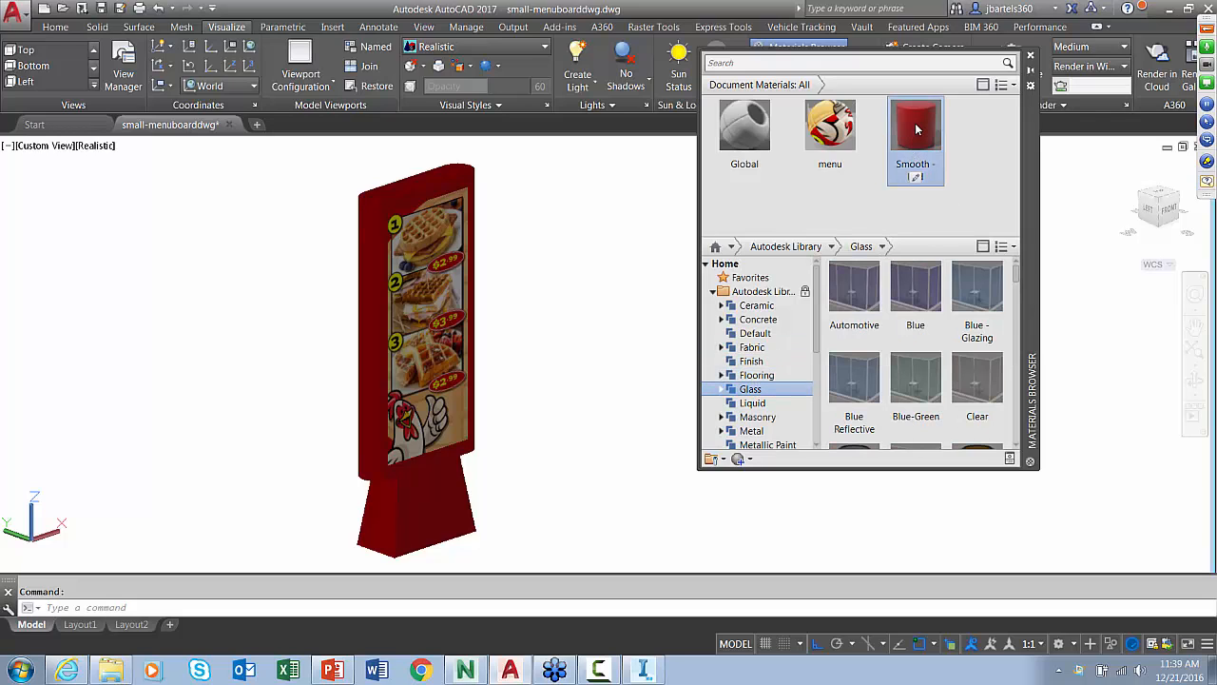
left_click_drag(917, 129, 816, 216)
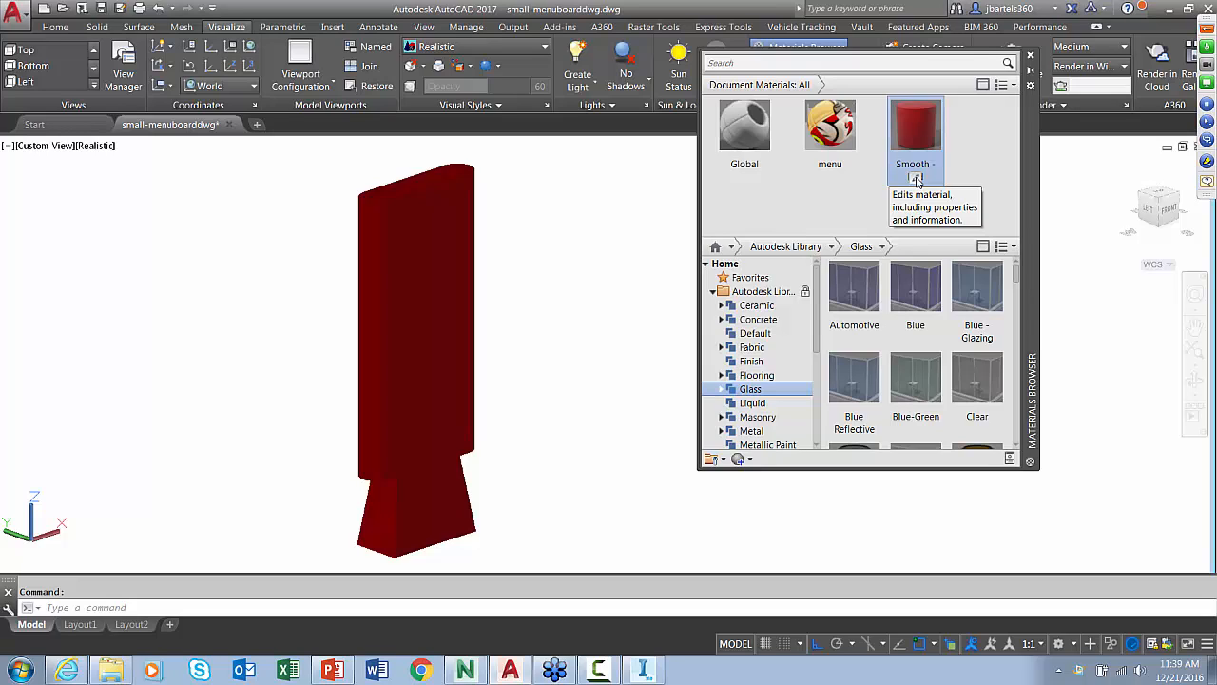
left_click(916, 179)
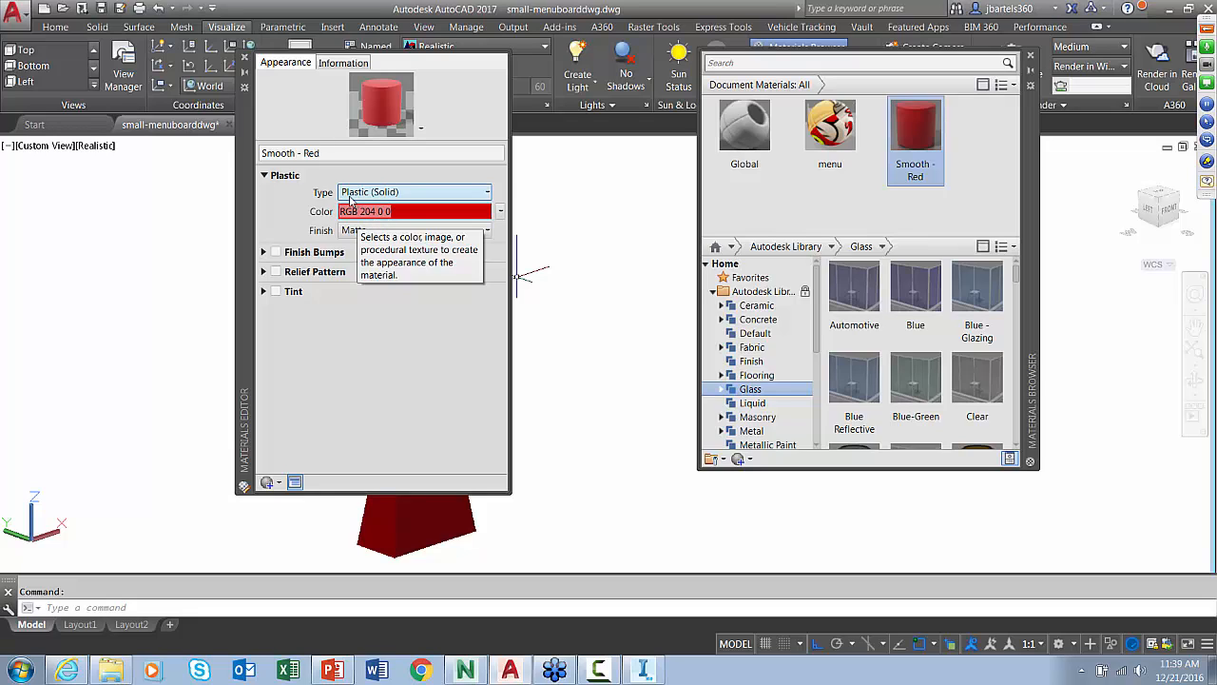
left_click(246, 59)
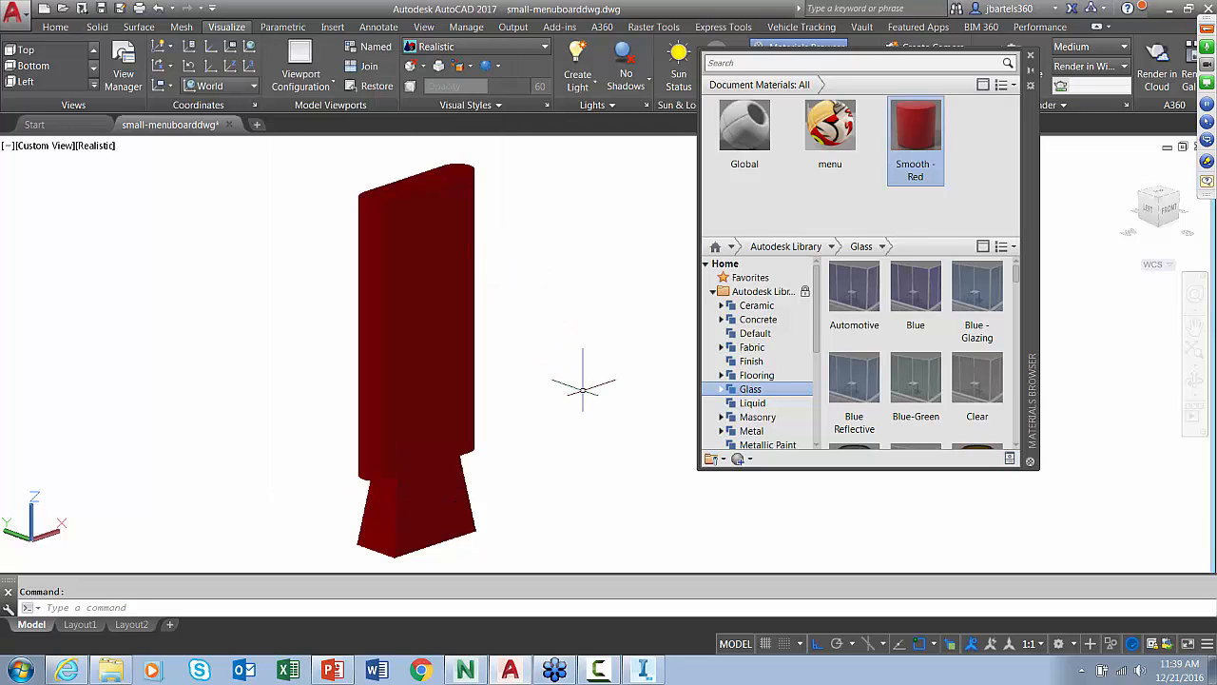
Step: Browse to the materials folder within exercise files and open smooth-red.jpg in Photoshop Elements 13 Editor
key("super+e")
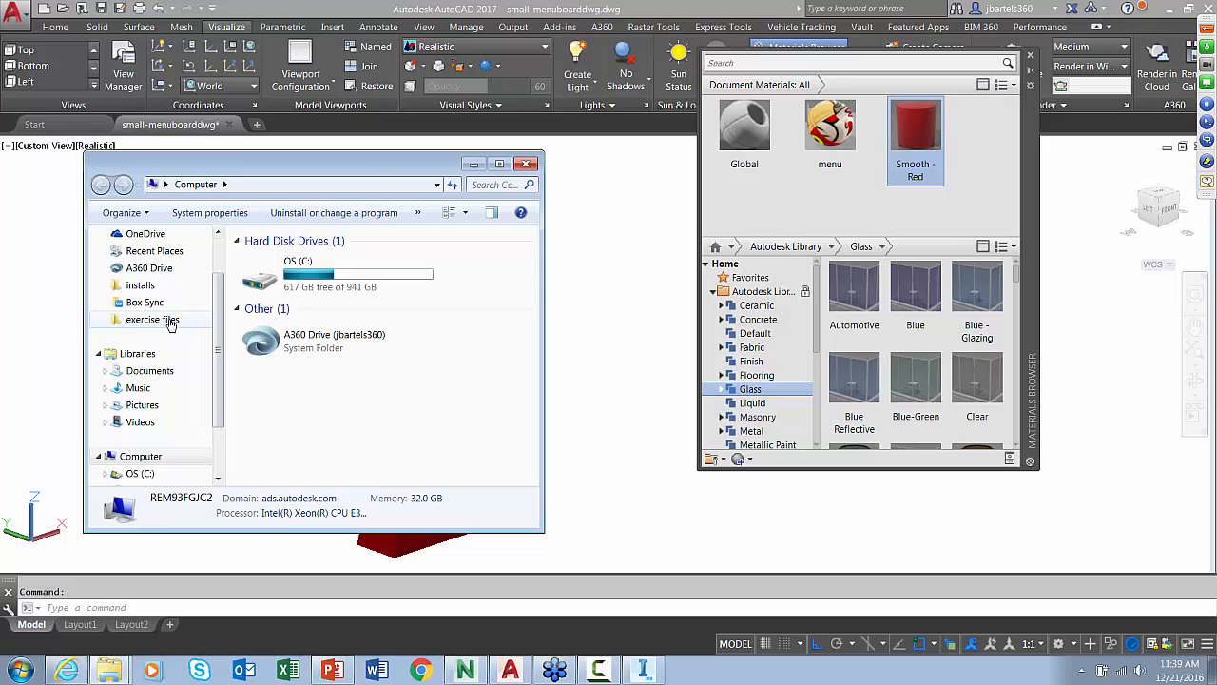
left_click(172, 321)
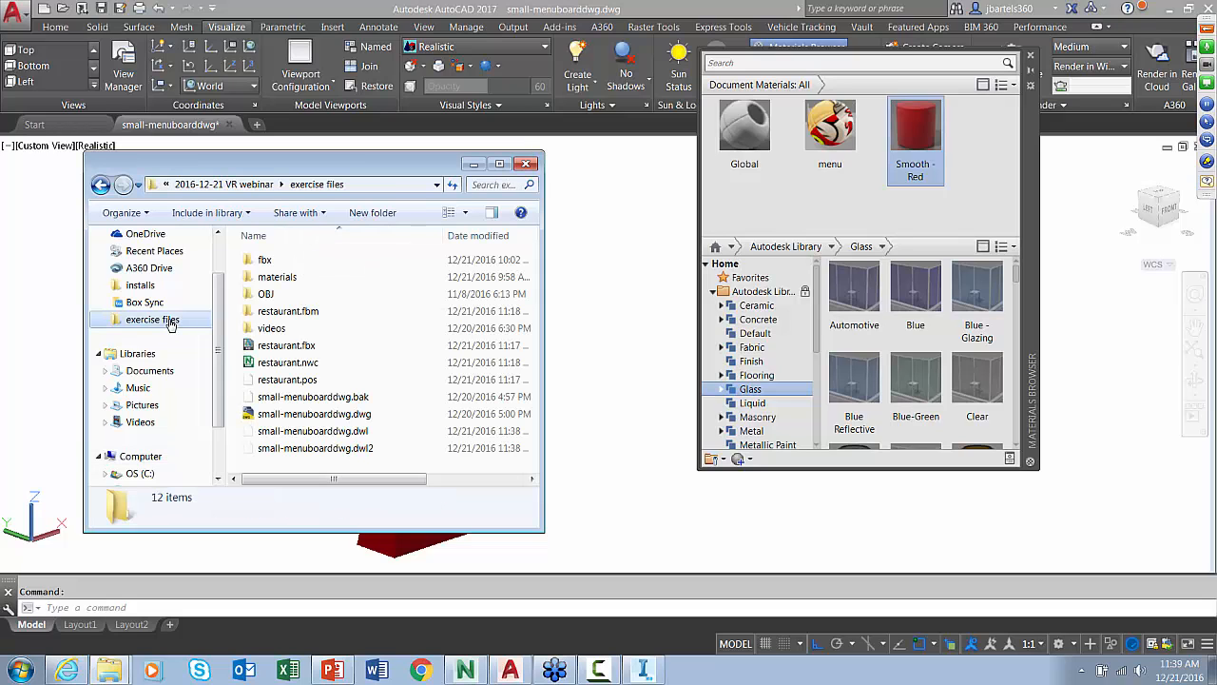
left_click(268, 278)
double_click(269, 277)
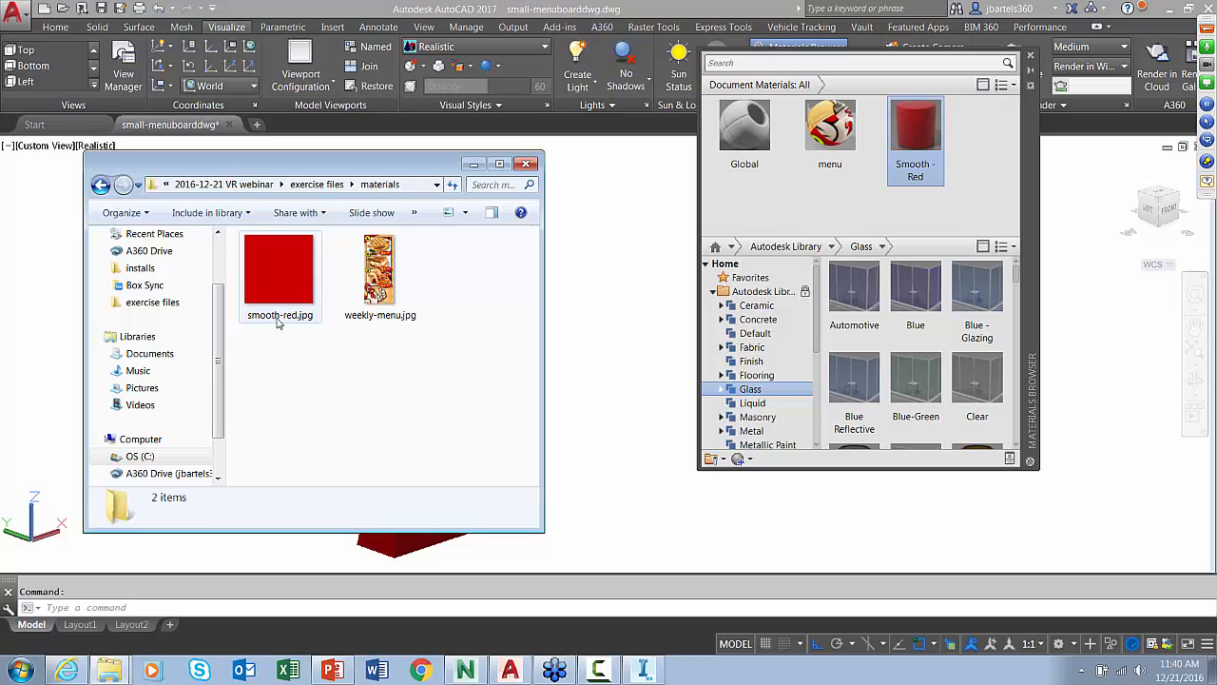
right_click(278, 269)
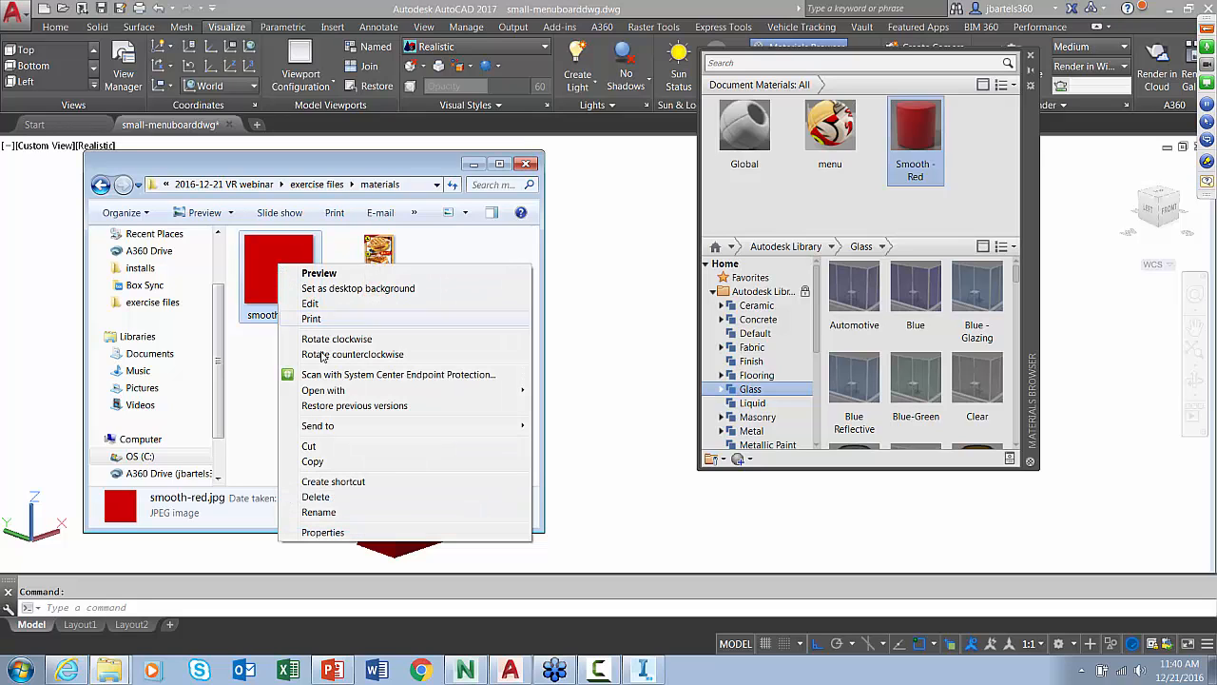
mouse_move(326, 390)
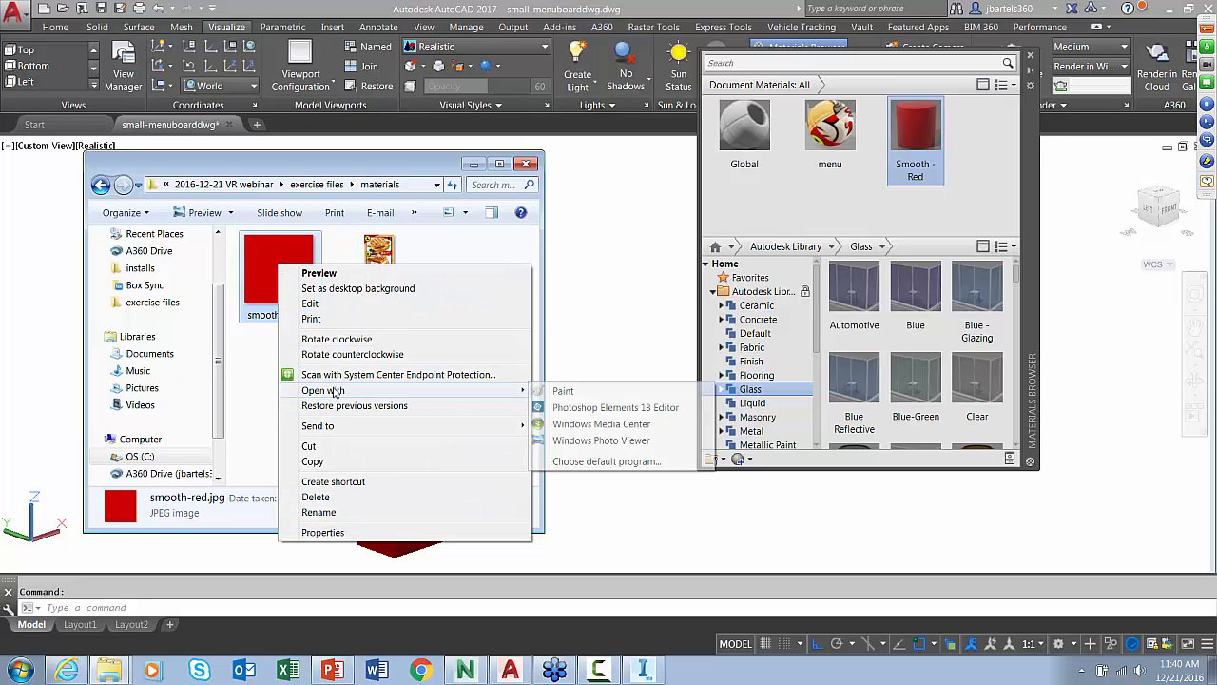
left_click(576, 407)
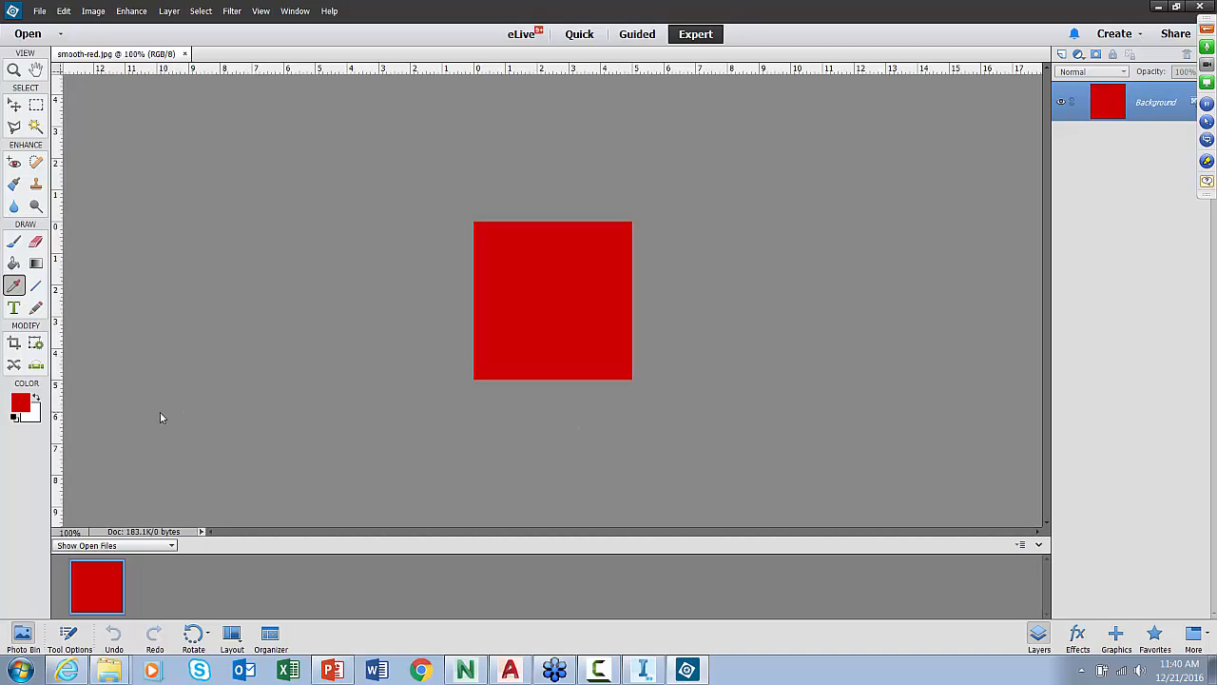
Step: Reset the foreground and background colors to their defaults and examine the pixel dimensions of smooth-red.jpg
left_click(16, 416)
left_click(93, 10)
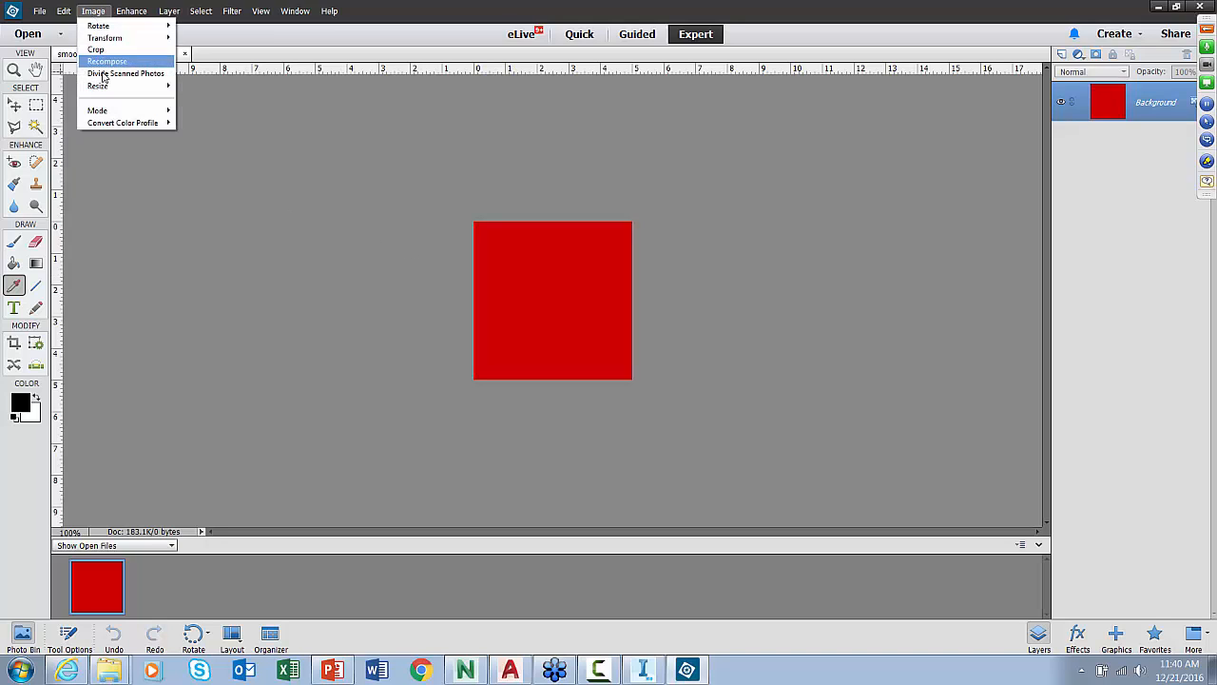
mouse_move(107, 88)
left_click(200, 87)
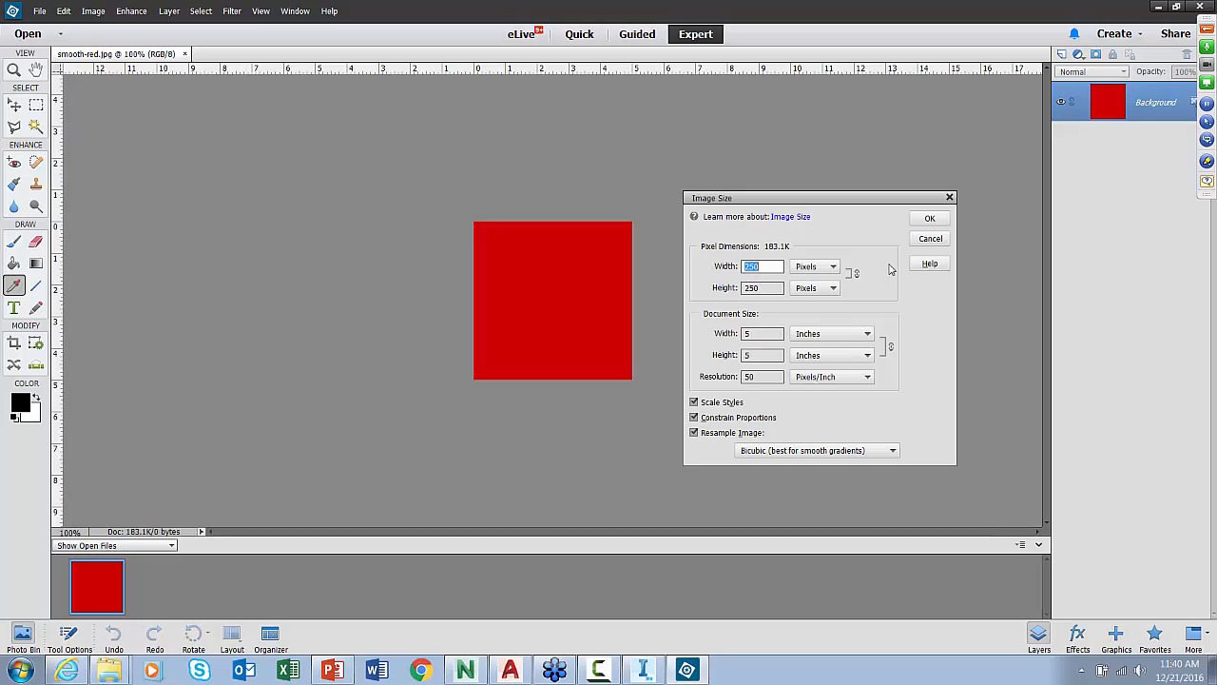
left_click(950, 198)
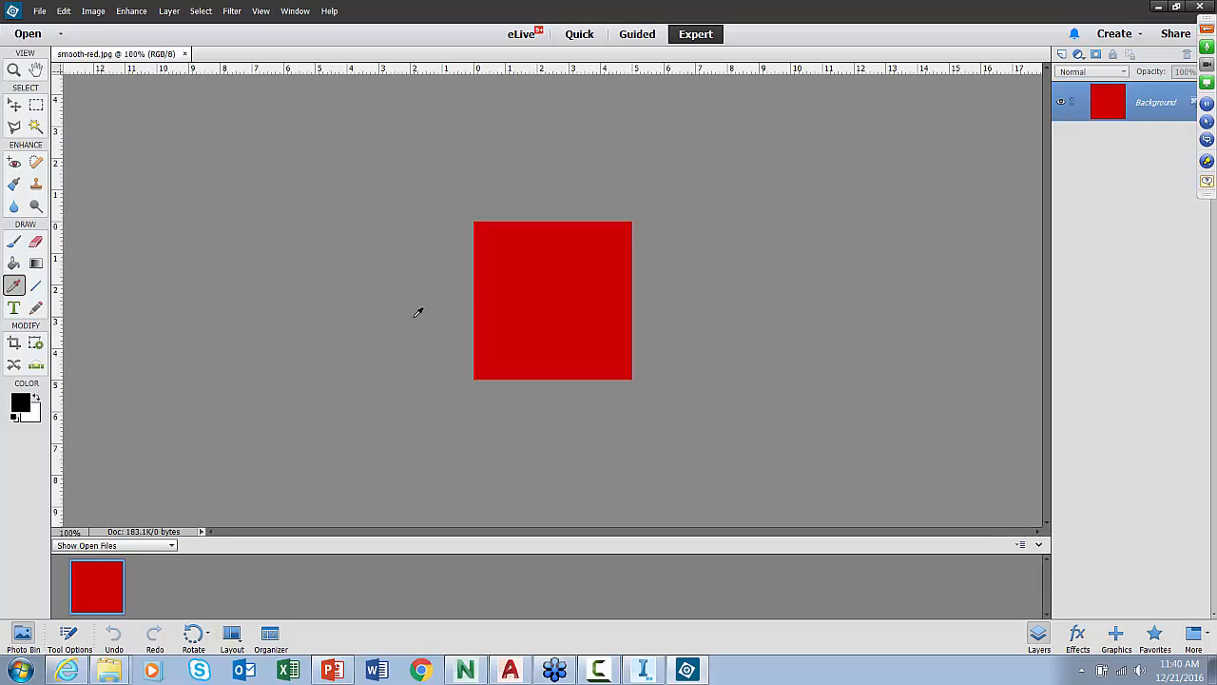
Step: Examine the foreground color's RGB fields without changing them, and close Photoshop Elements and the materials folder to return to AutoCAD
left_click(21, 404)
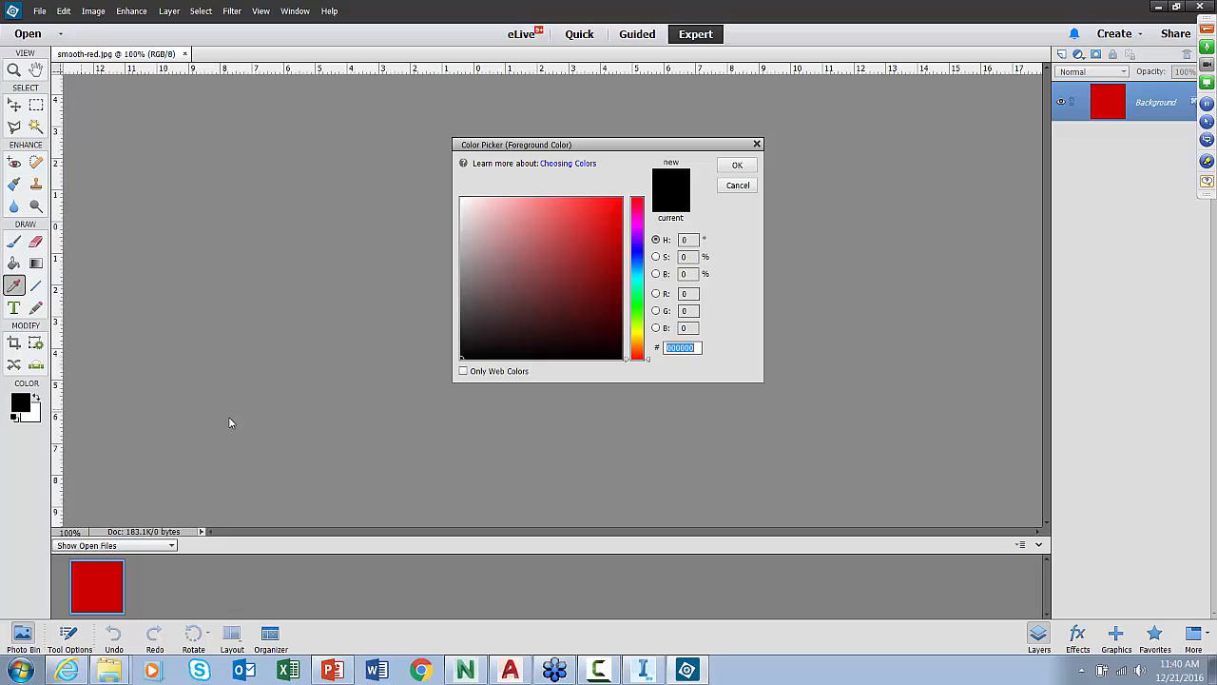
left_click(686, 294)
left_click(686, 311)
left_click(689, 328)
left_click(758, 144)
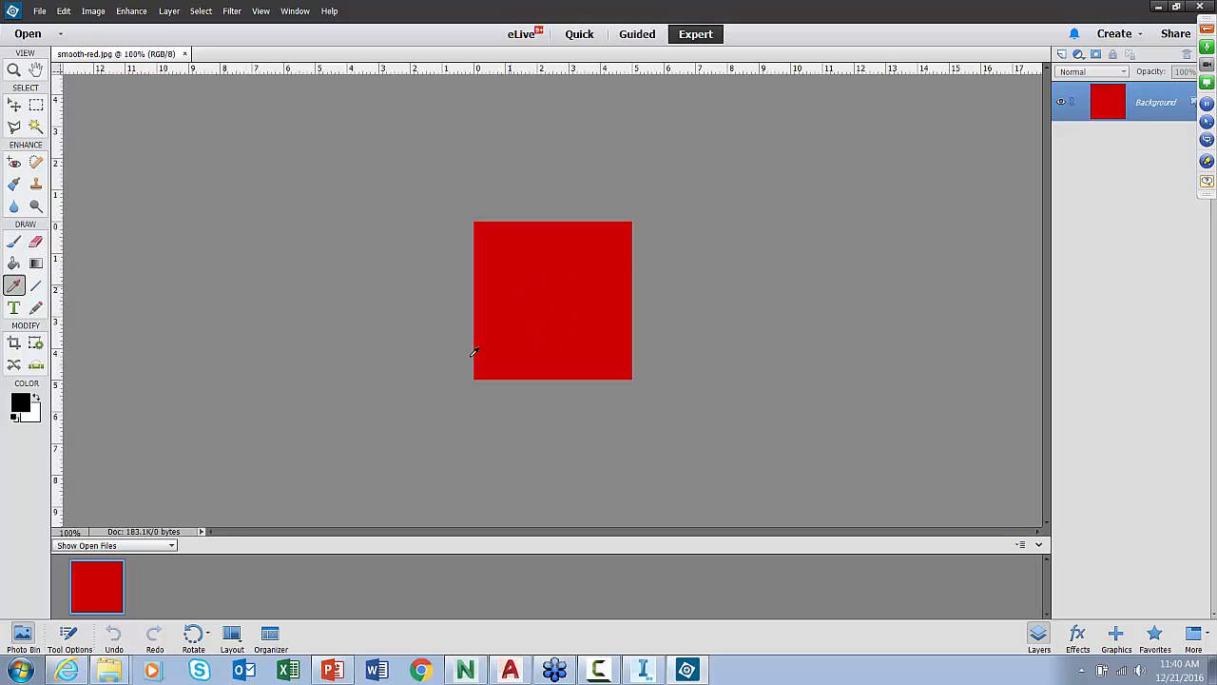
left_click(1199, 7)
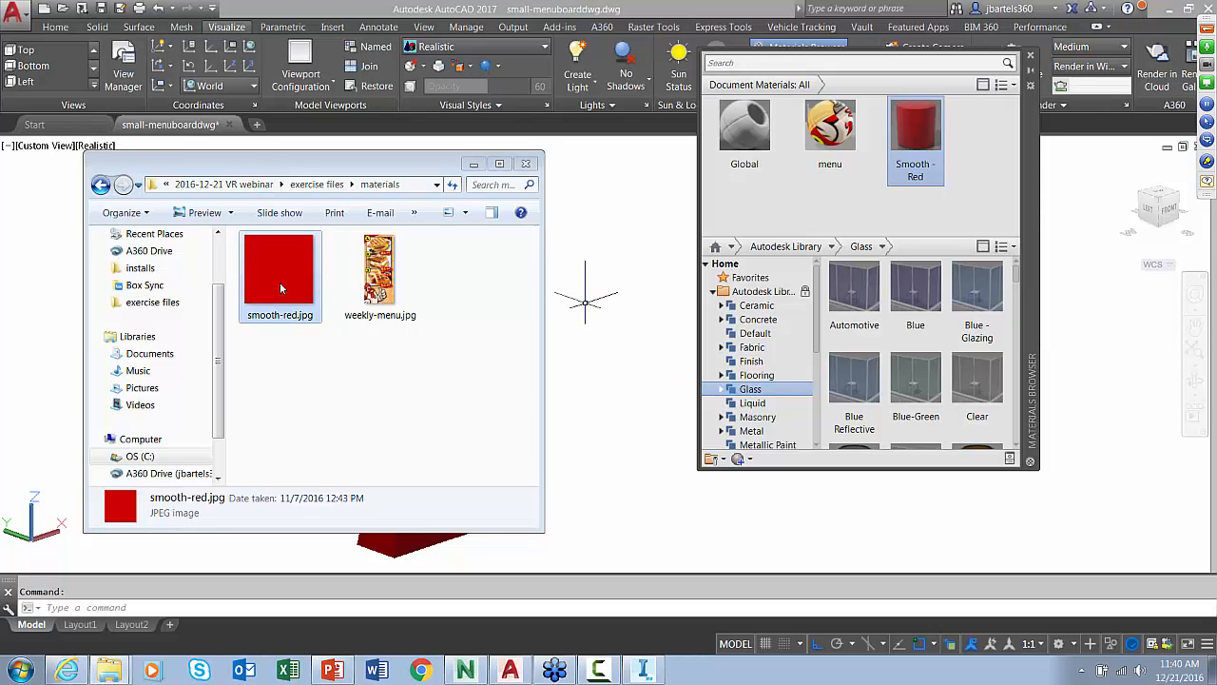
left_click(525, 164)
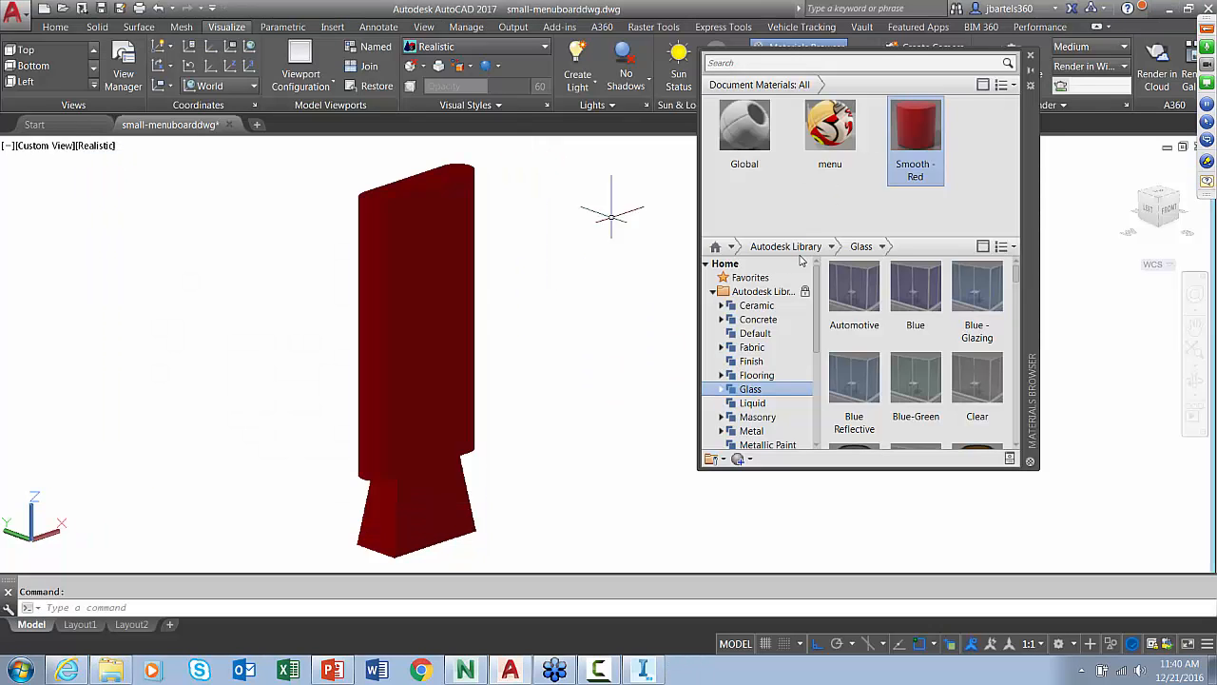
Step: Create a new generic material named "Smooth Red photo"
left_click(749, 459)
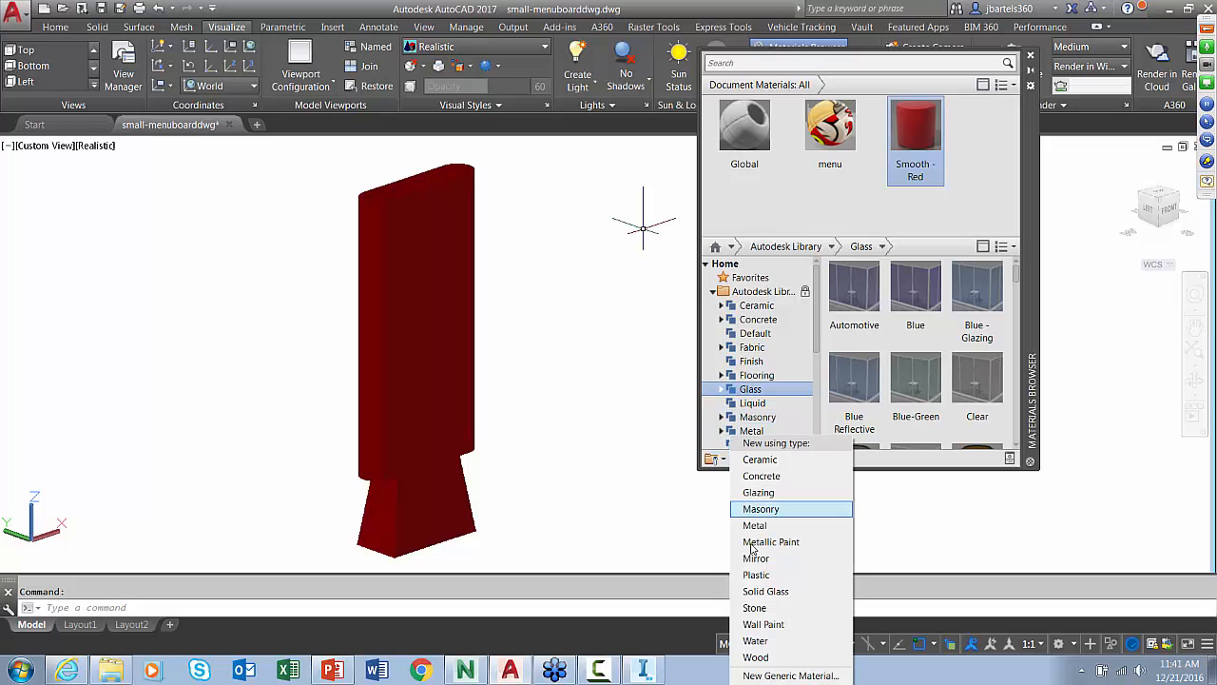
left_click(752, 676)
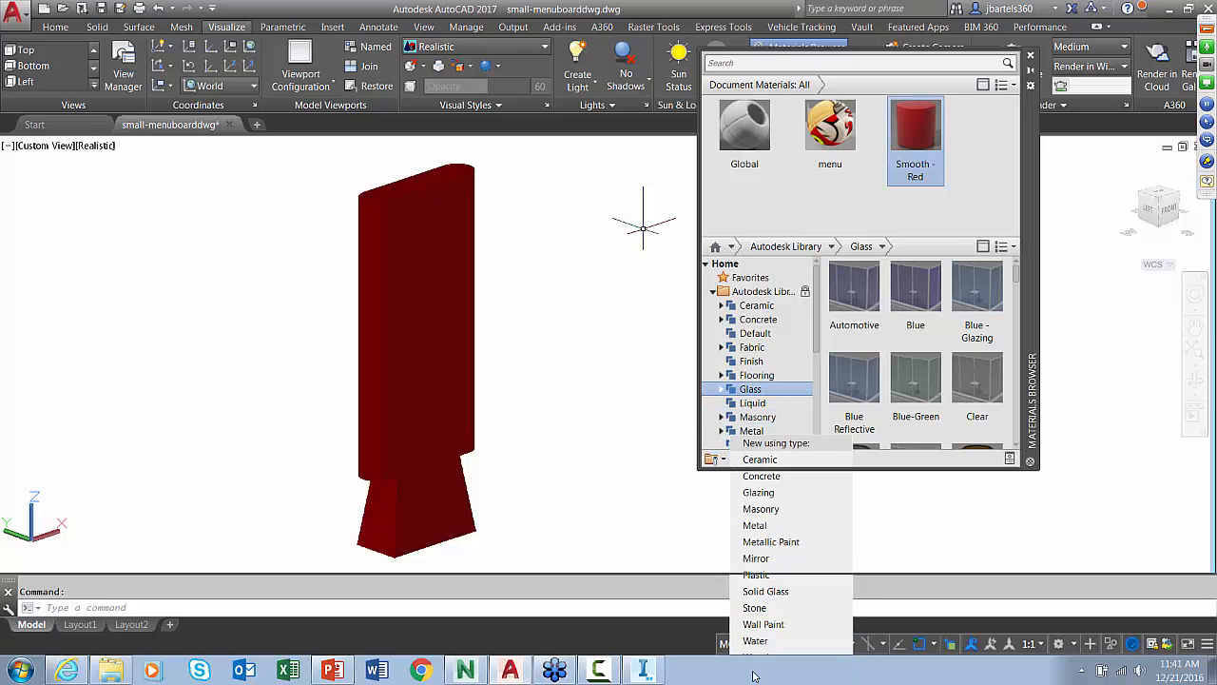
double_click(353, 153)
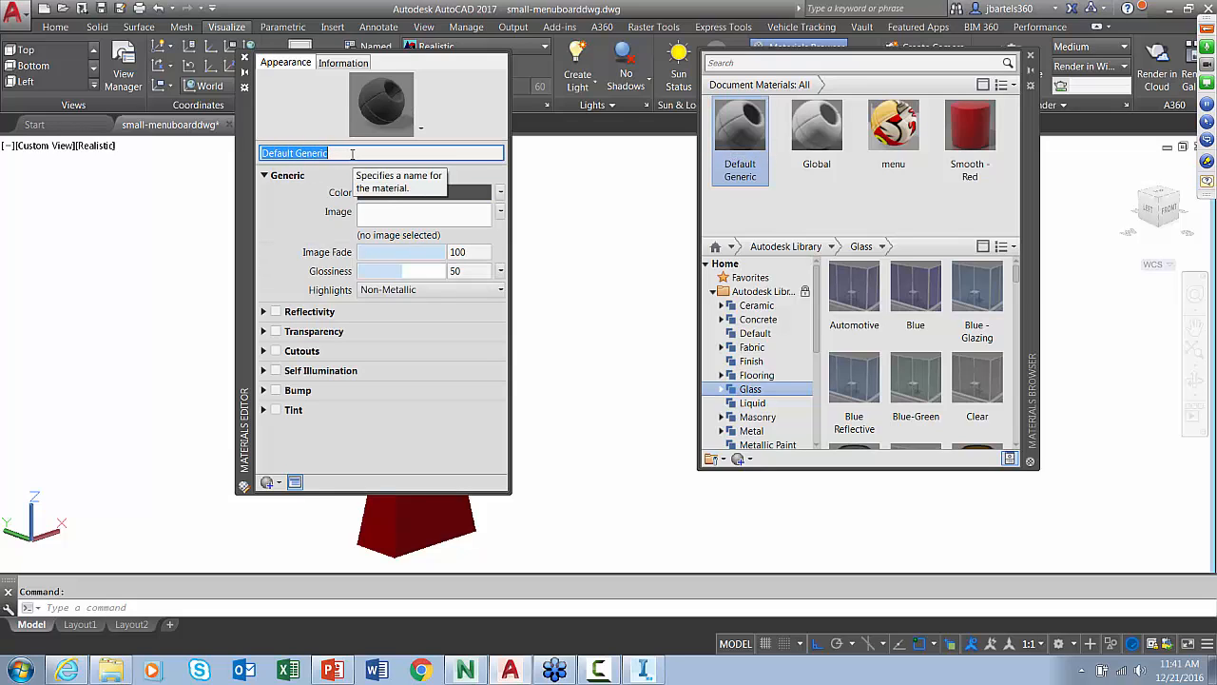
type("Smooth Red photo")
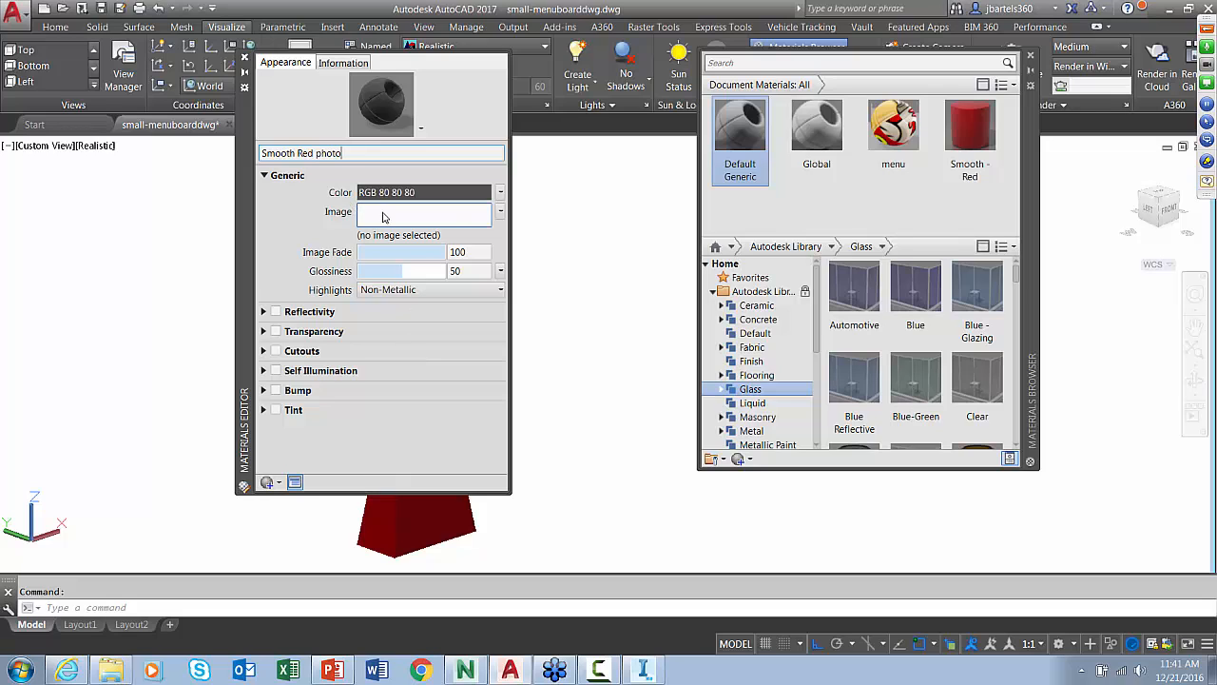
Step: Assign smooth-red.jpg from the materials folder as the image of the Smooth Red photo material
left_click(383, 217)
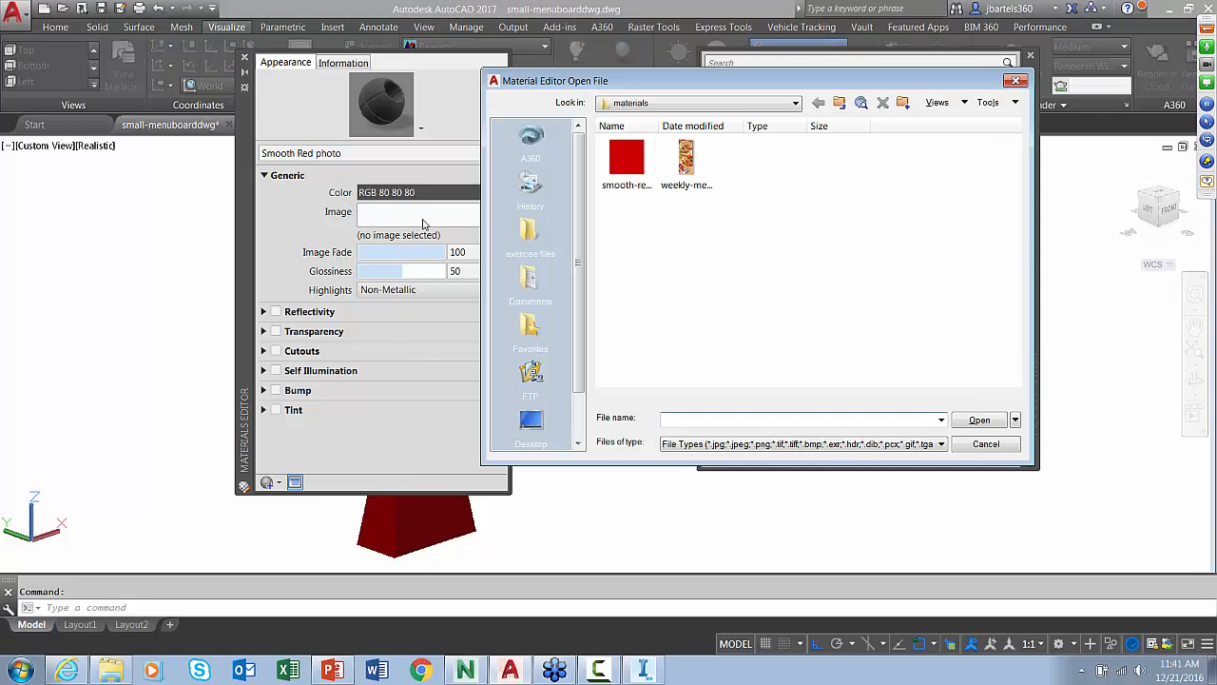
left_click(627, 160)
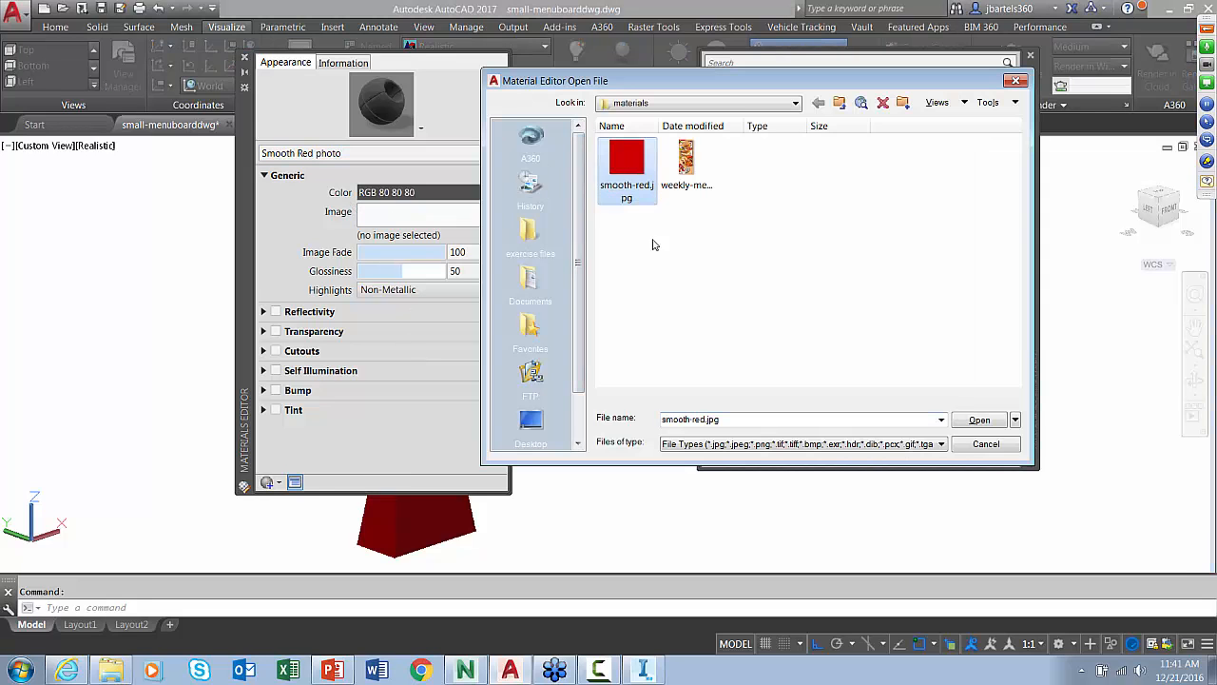
left_click(980, 420)
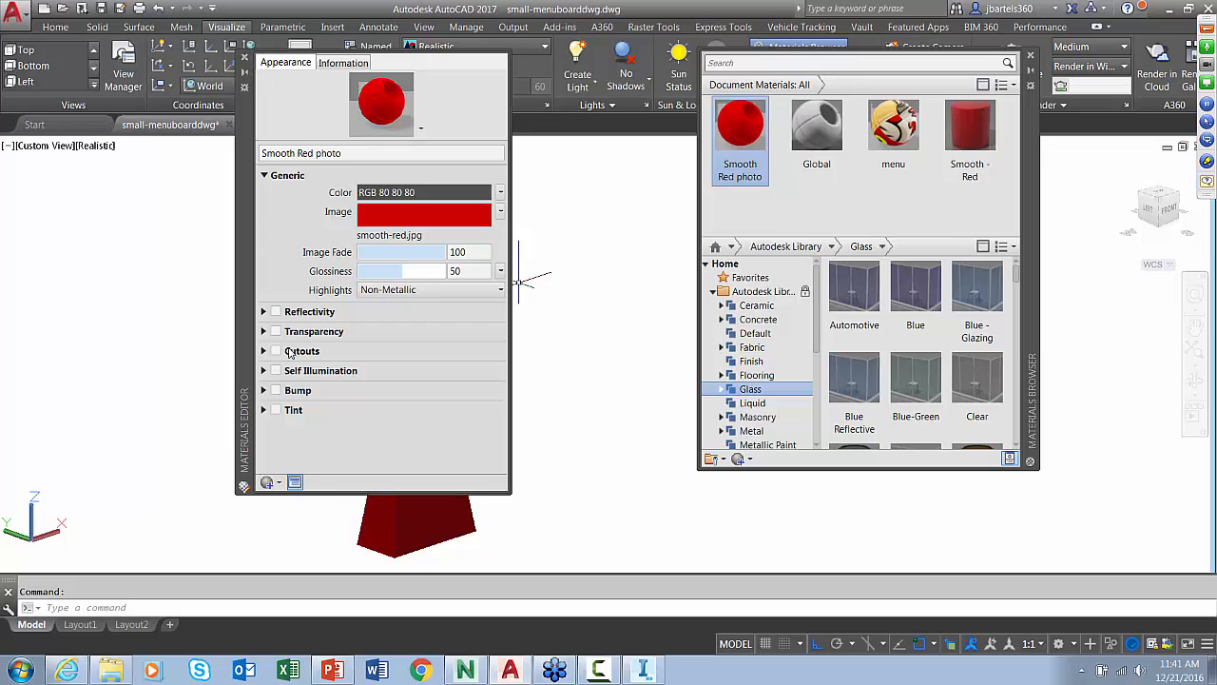
Step: Close the Materials Editor and apply the Smooth Red photo material to the menu board's upper body
left_click(245, 56)
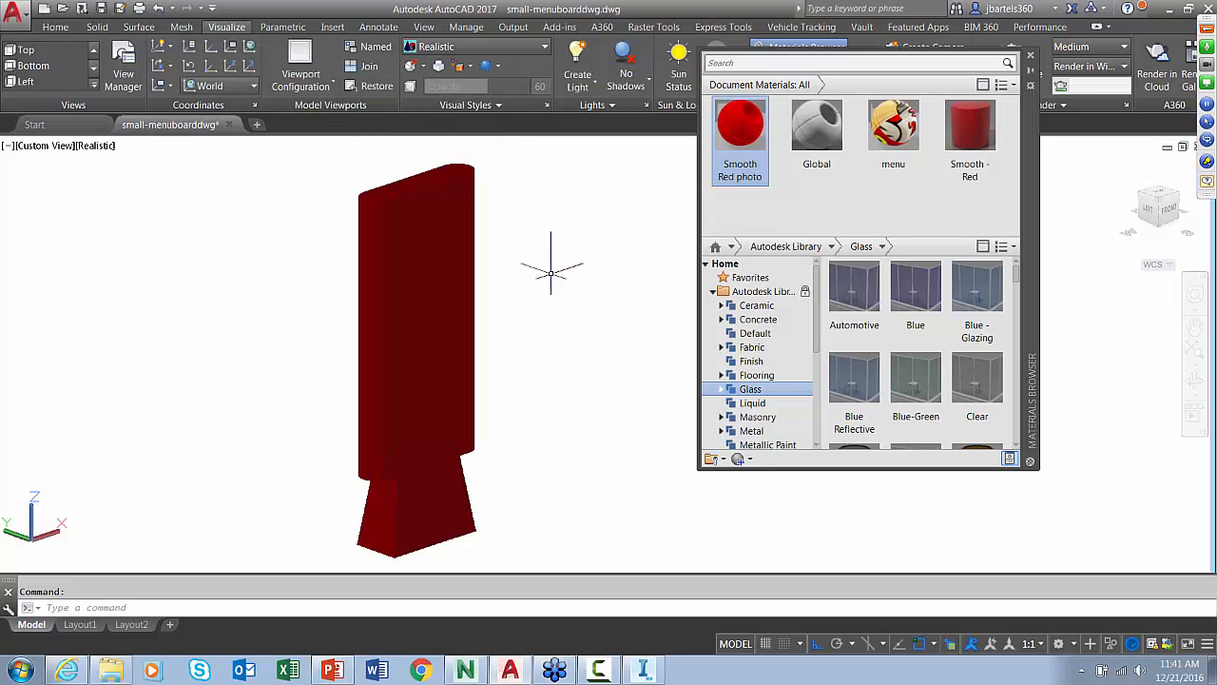
left_click_drag(737, 132, 423, 295)
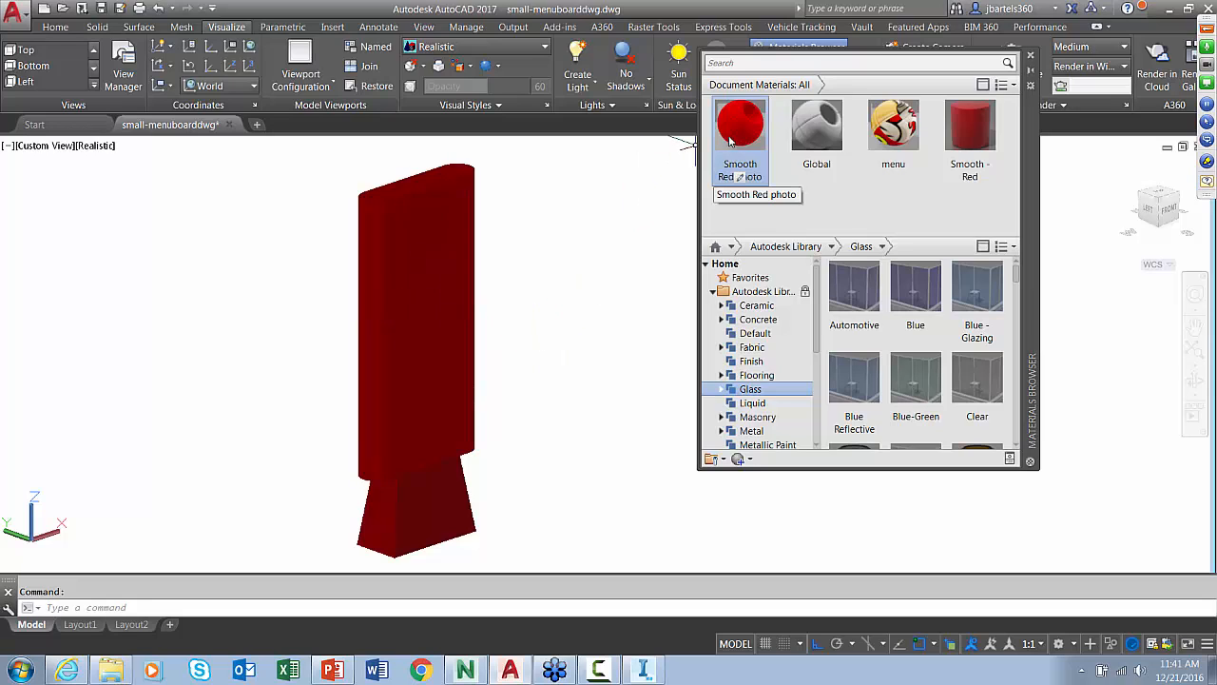
Step: Apply the Smooth Red photo material to the menu board's base and the menu material to its front face, and close the Materials Browser
left_click_drag(740, 133, 423, 506)
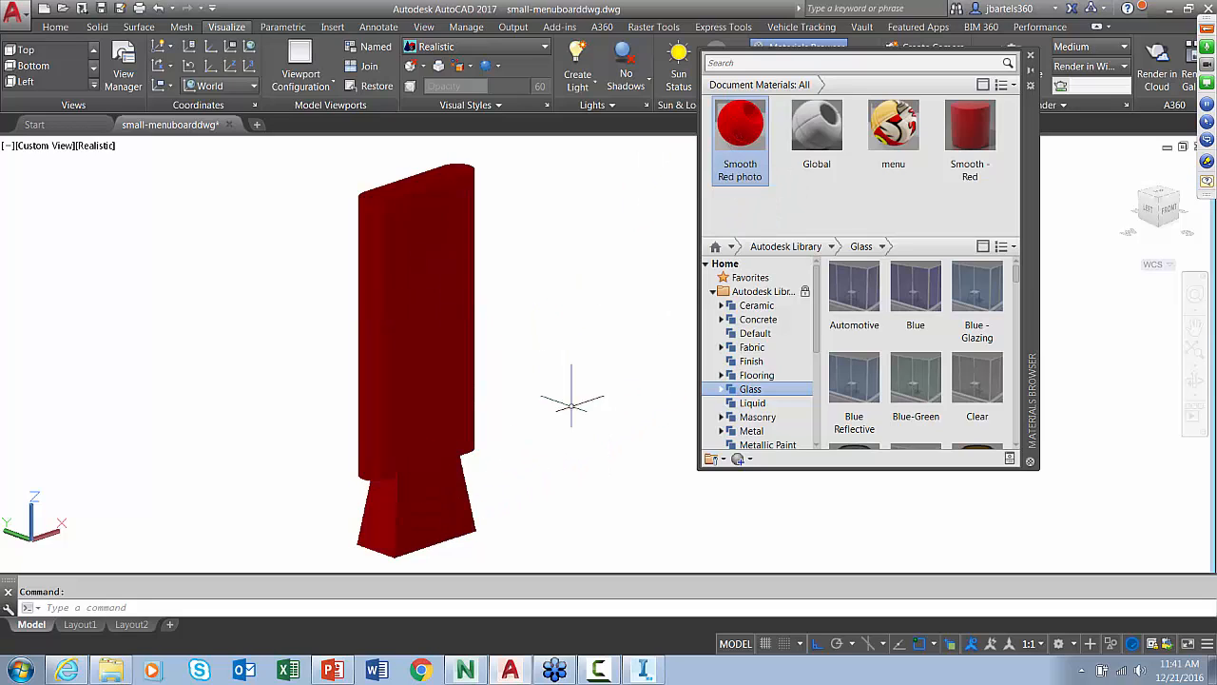
left_click_drag(895, 129, 424, 287)
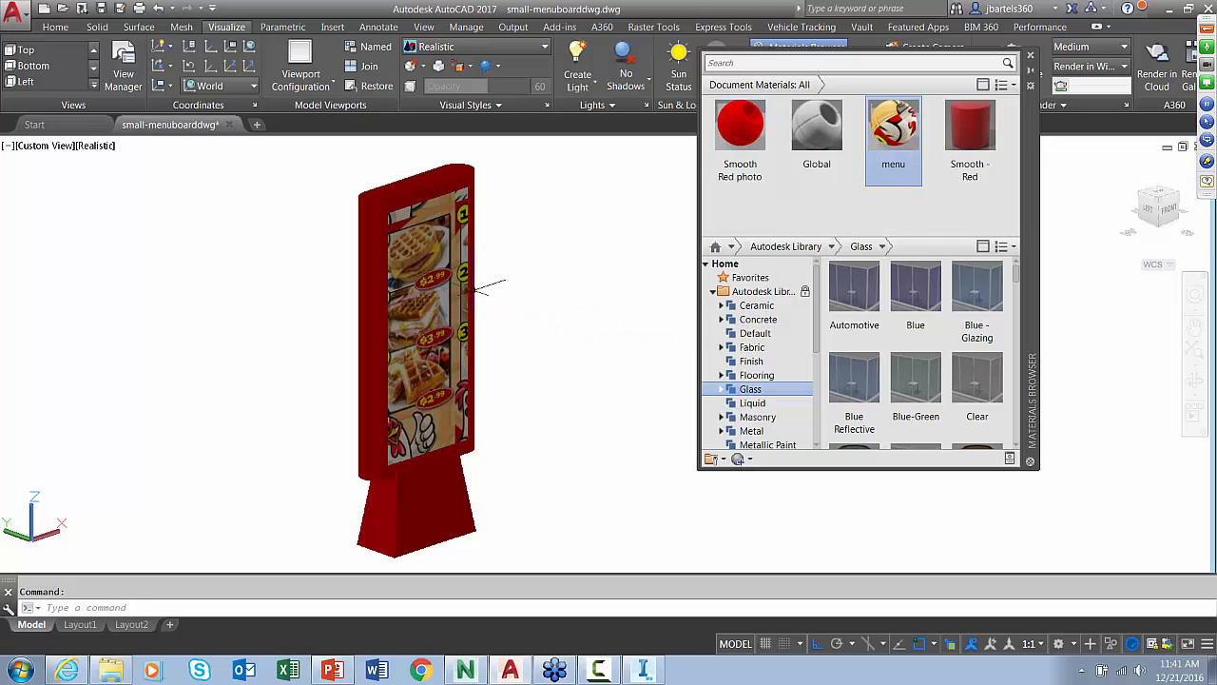
left_click(1030, 55)
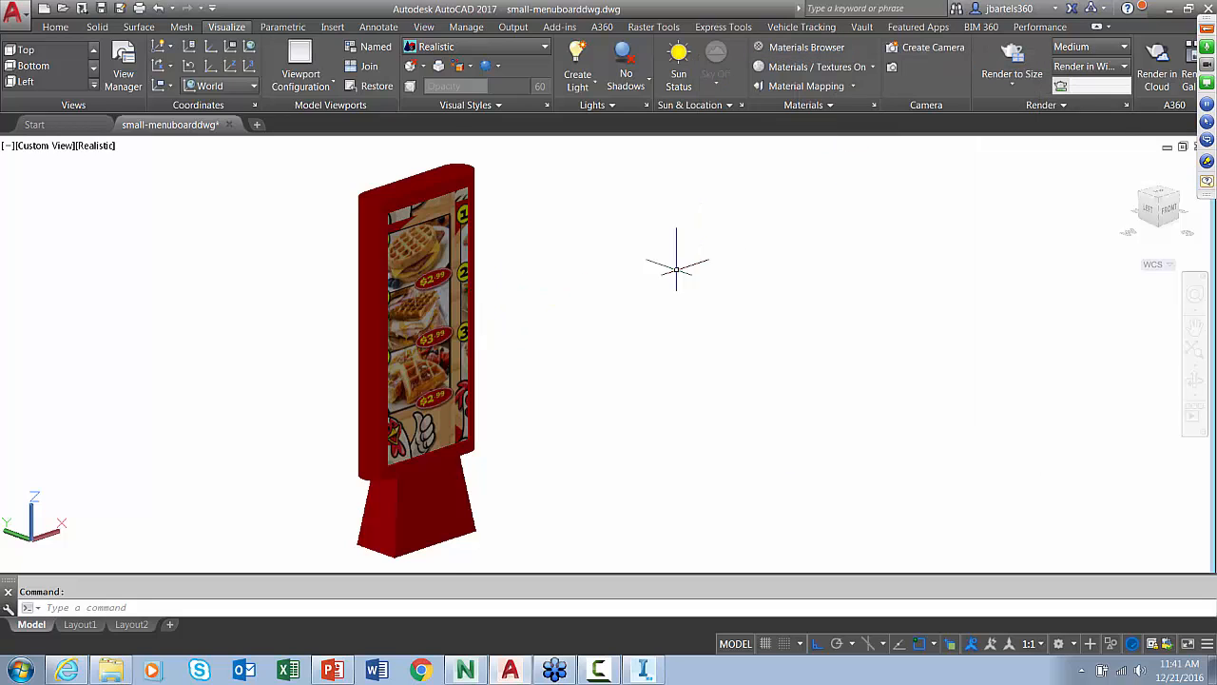
Step: Apply planar material mapping to the menu board's front face and accept the default mapping
scroll(542, 364, "up", 2)
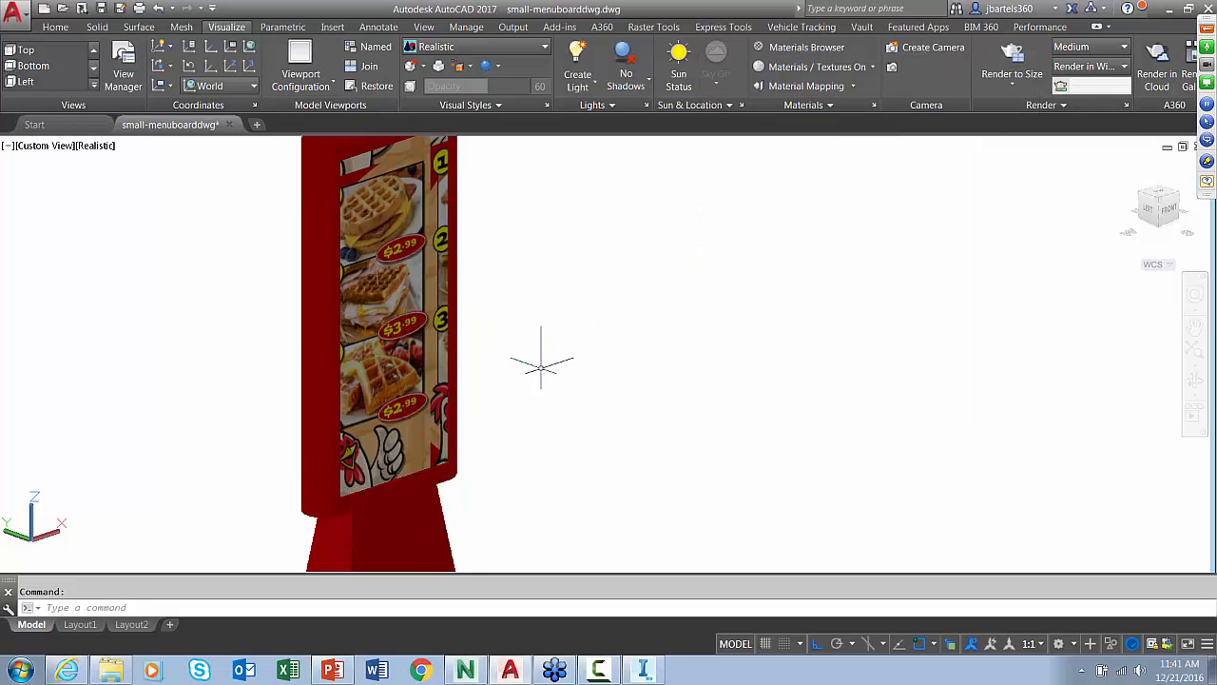
left_click(790, 86)
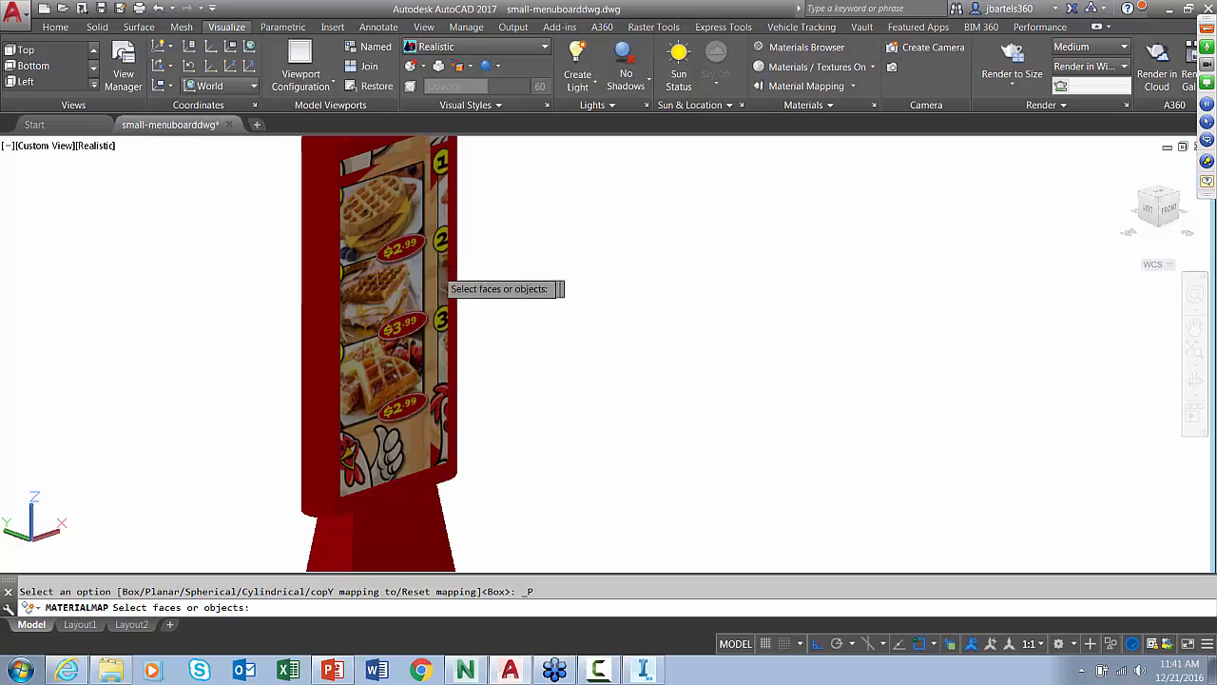
left_click(388, 283)
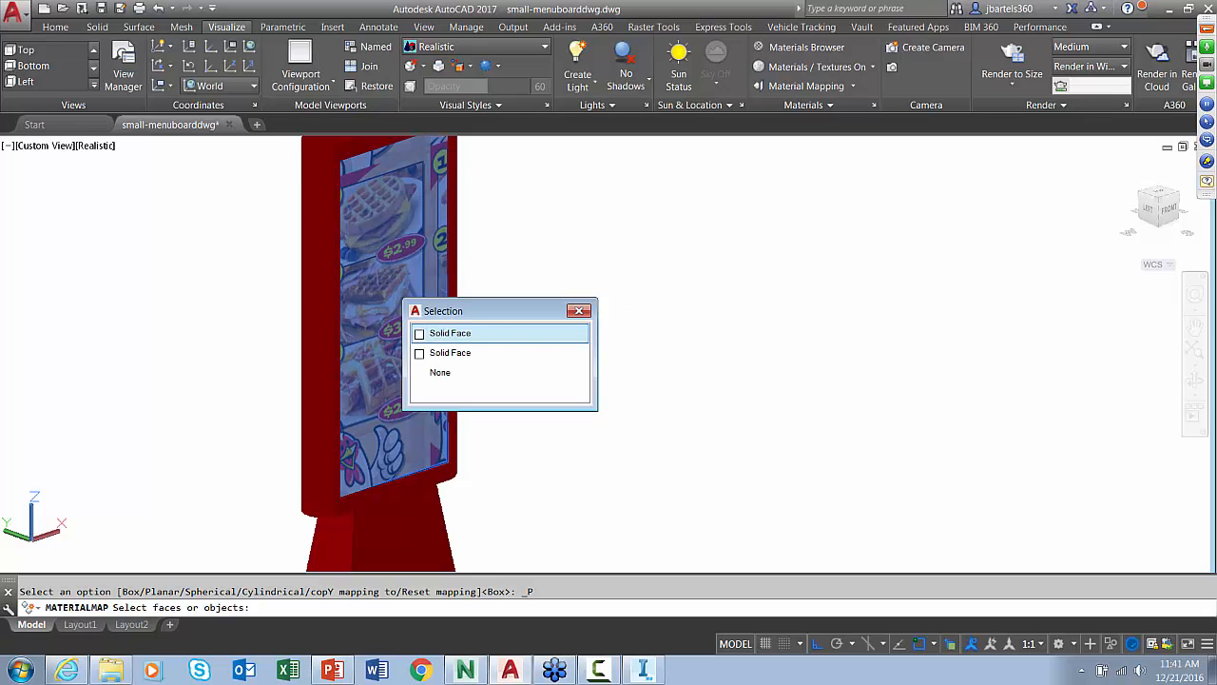
left_click(546, 333)
key("Return")
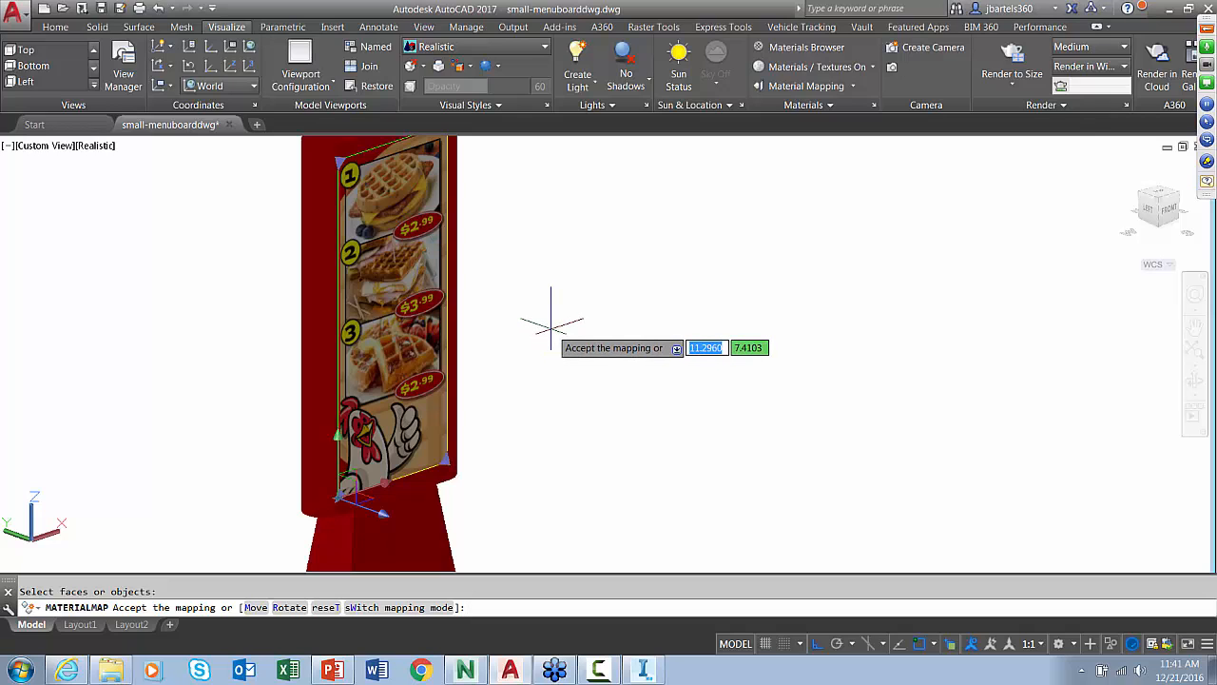
key("Return")
scroll(584, 383, "down", 3)
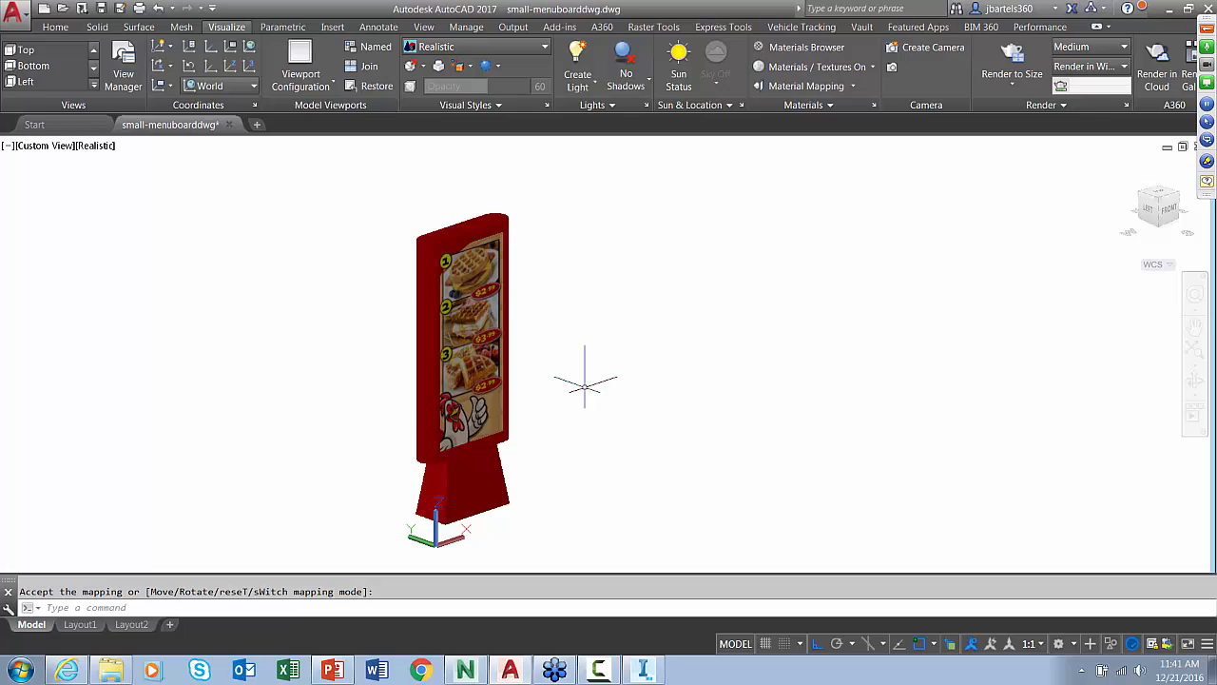
Step: Start an FBX export of the drawing as small-menuboarddwg.fbx in the fbx folder inside exercise files
left_click(14, 13)
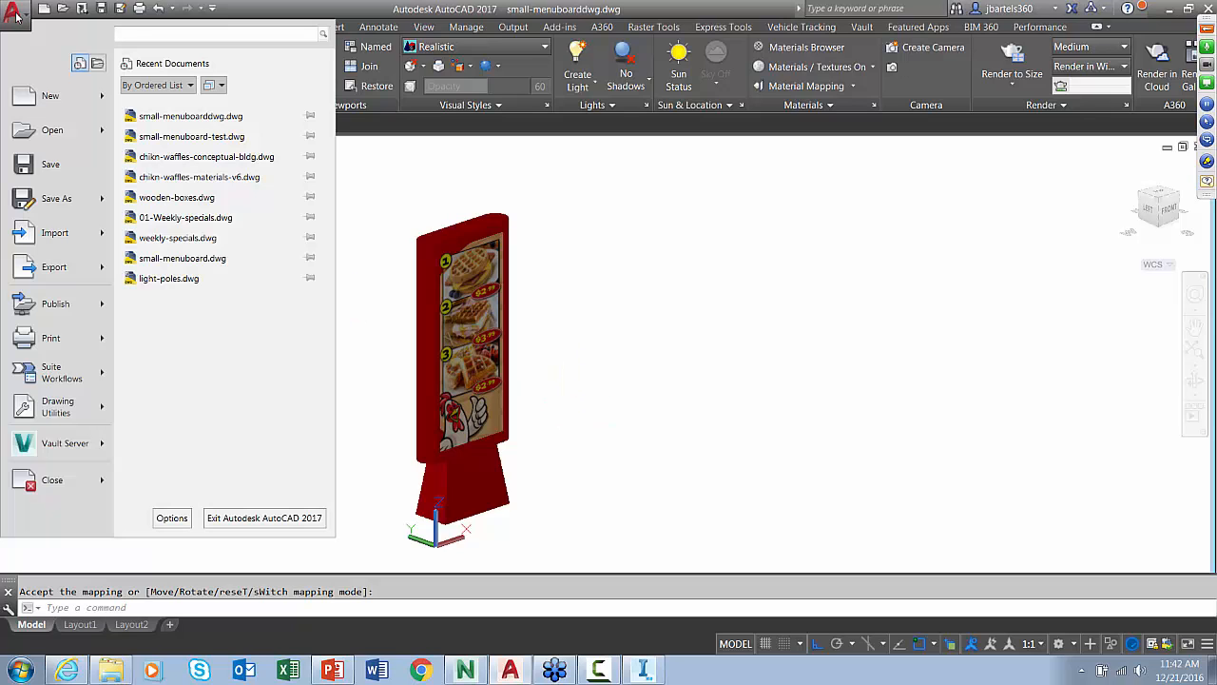
mouse_move(17, 341)
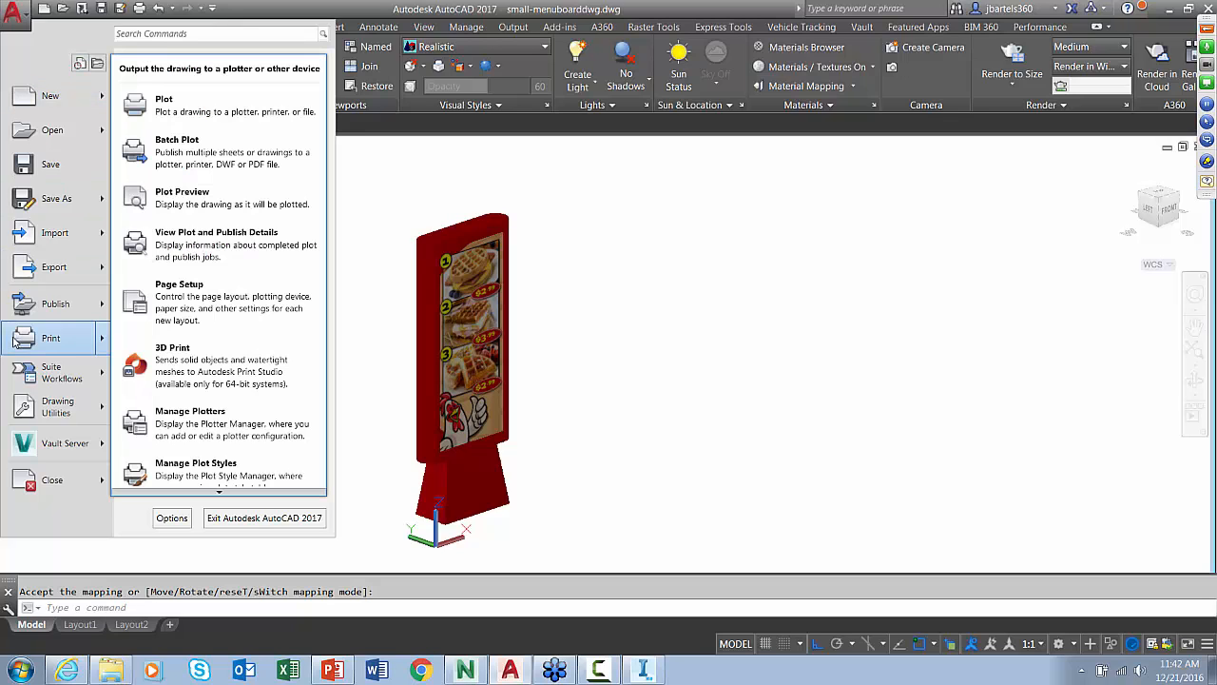
mouse_move(38, 276)
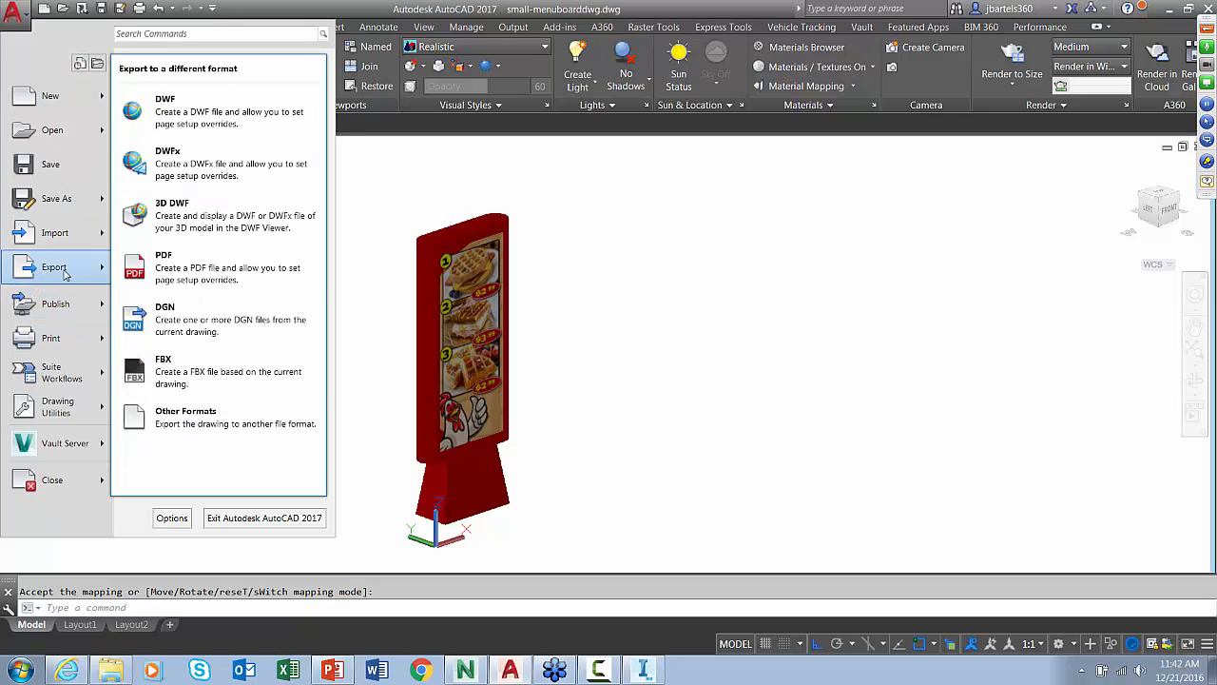
left_click(191, 371)
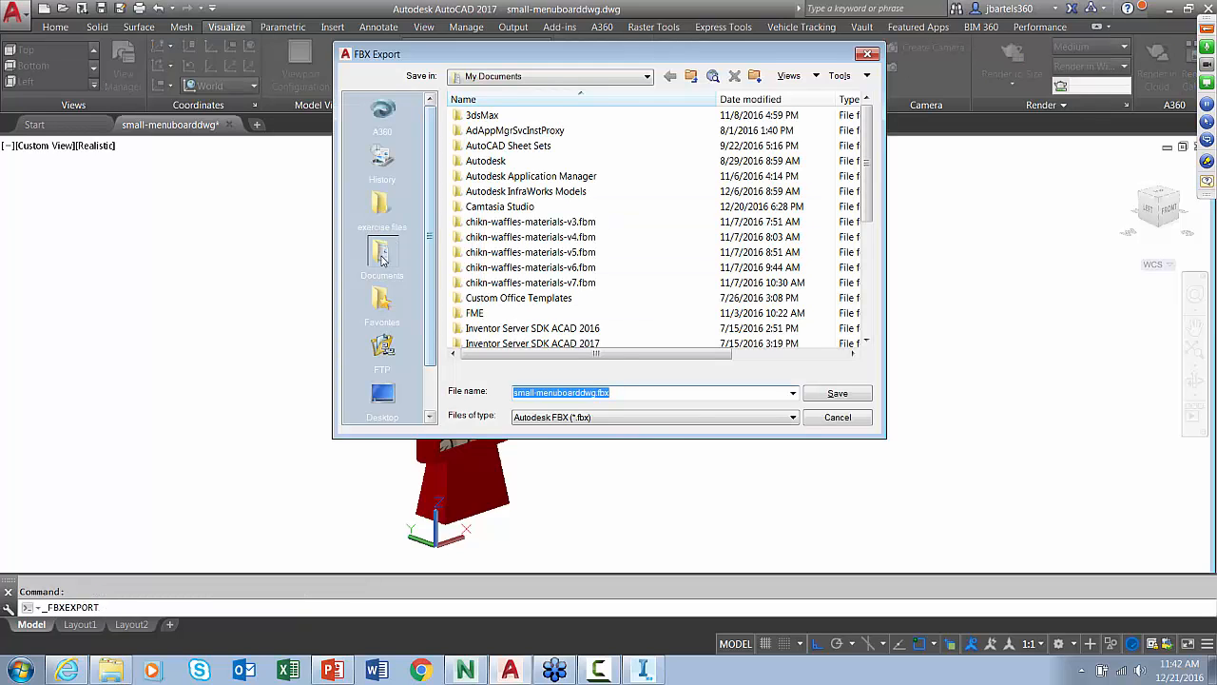
left_click(385, 211)
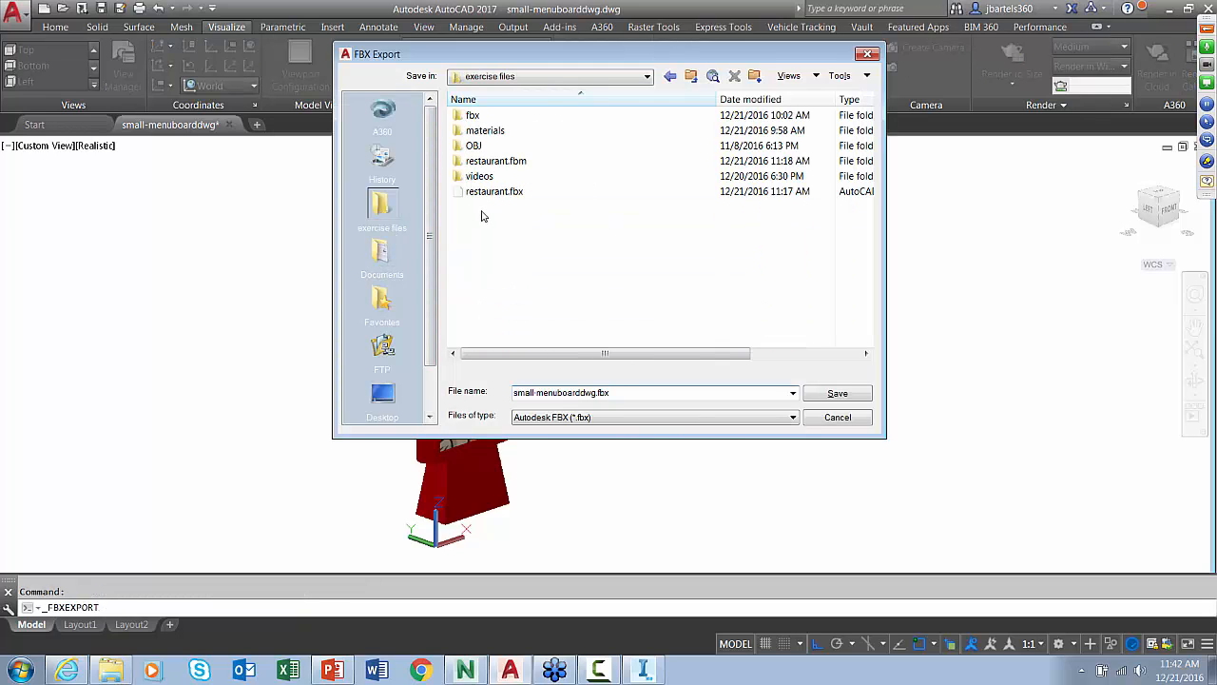
double_click(473, 116)
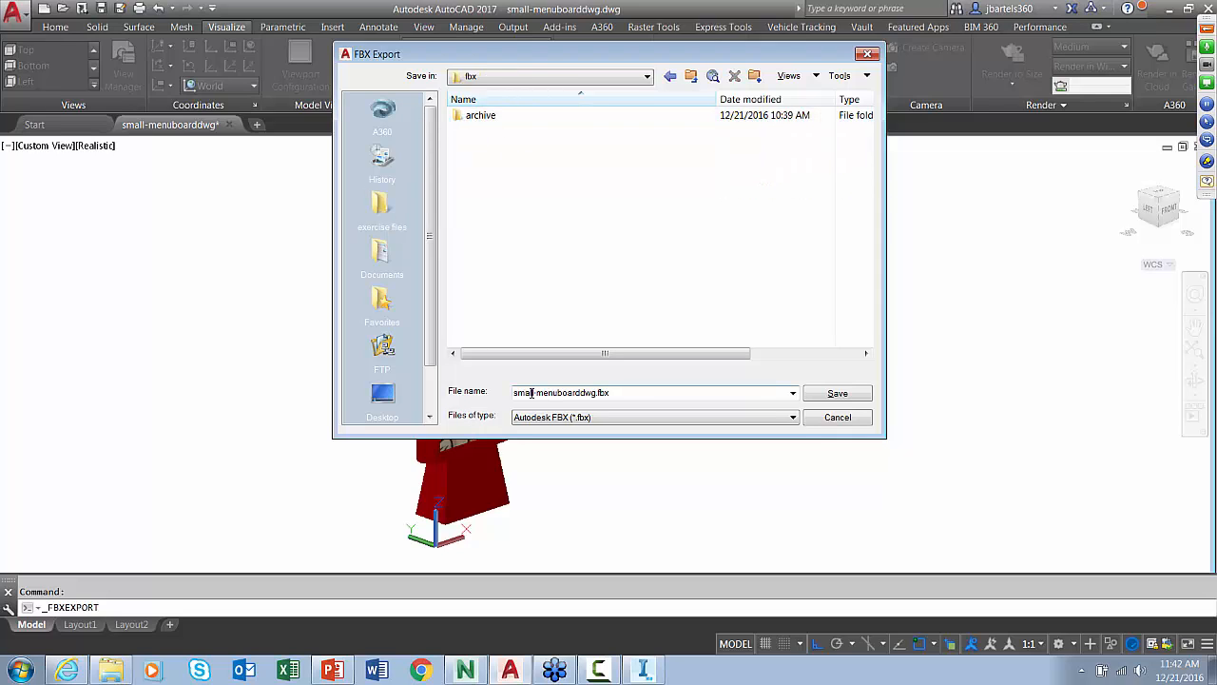
double_click(589, 392)
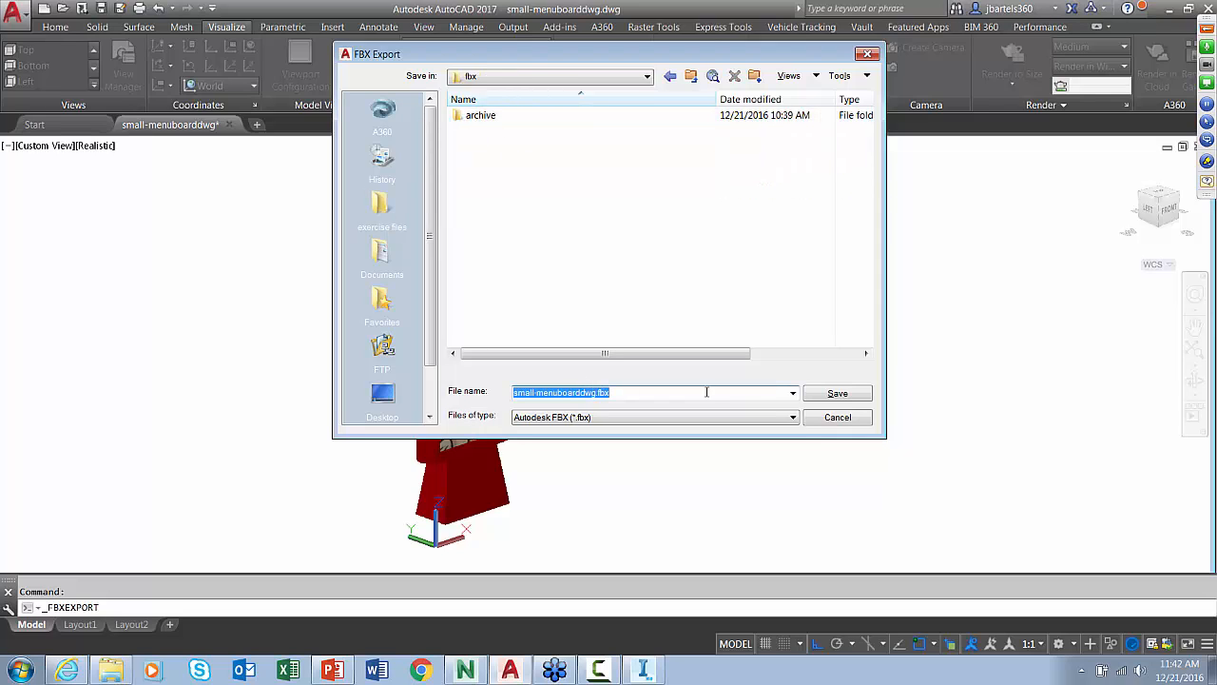
left_click(824, 396)
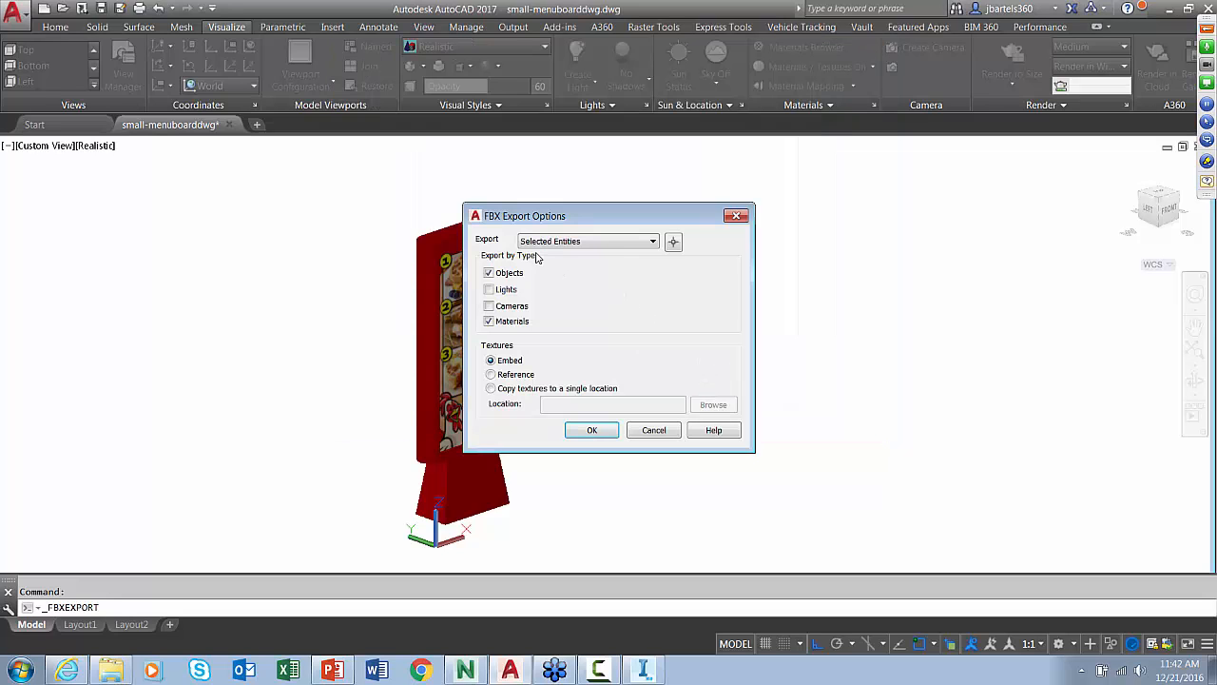
Step: Select the whole menu board as the entities to export and run the FBX export with objects, materials and embedded textures
left_click(673, 243)
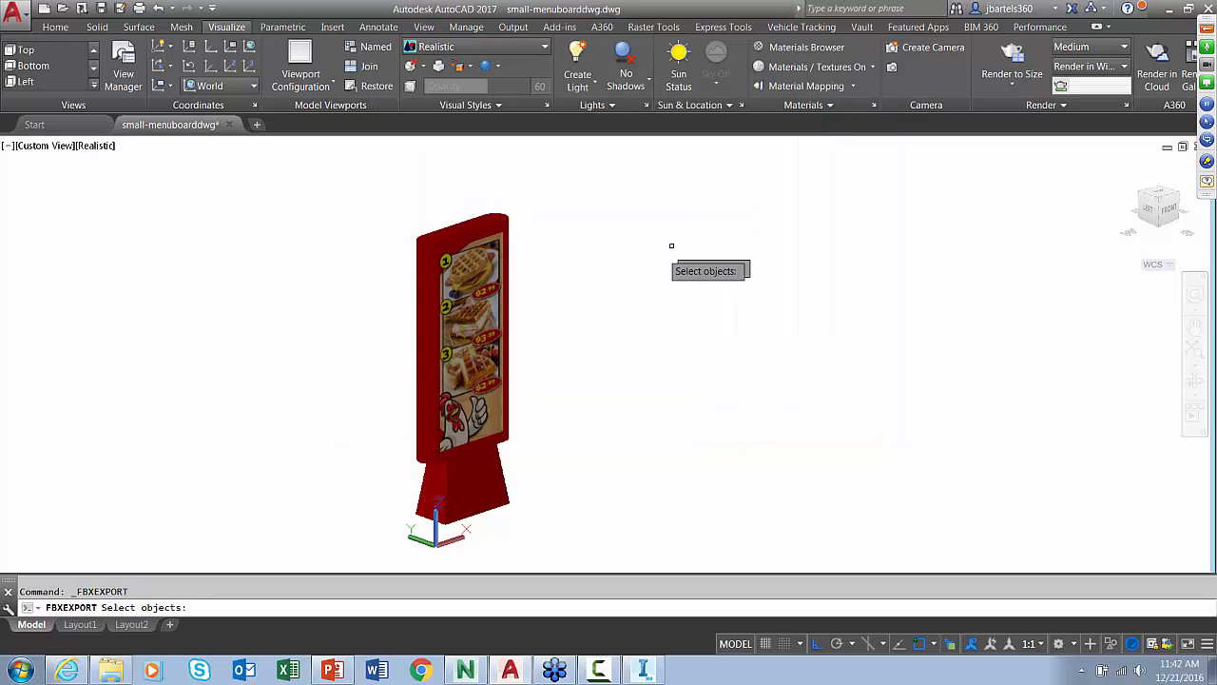
left_click(624, 190)
left_click(330, 511)
key("Return")
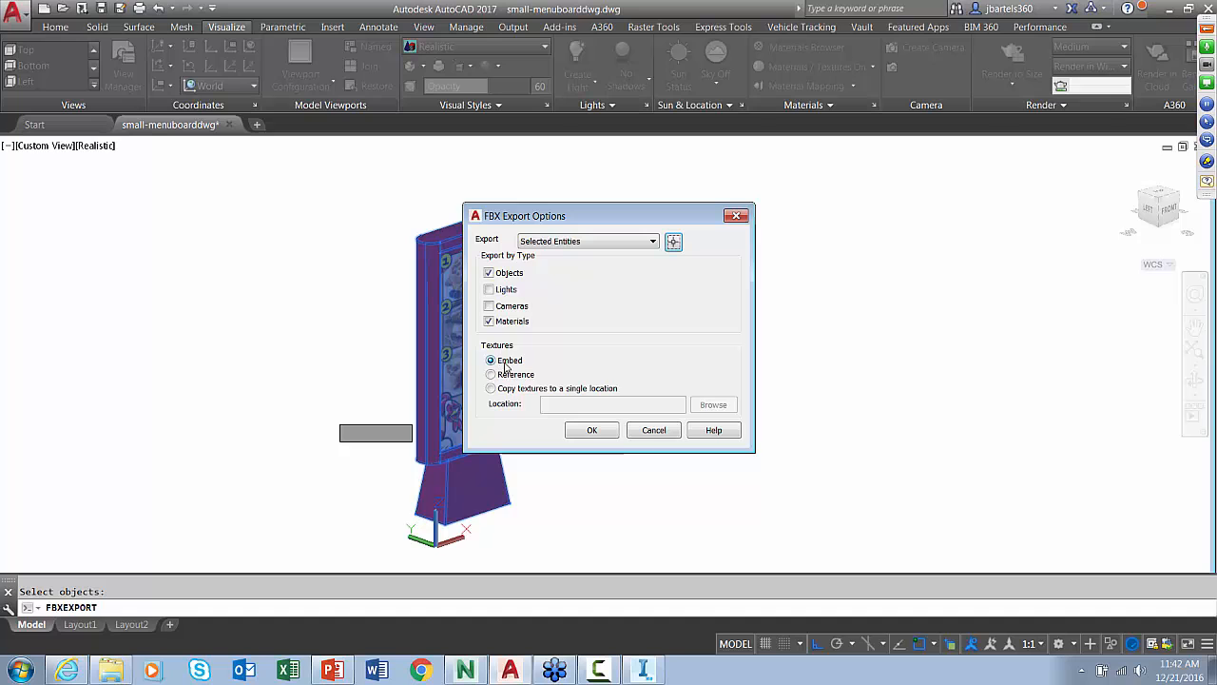
left_click(591, 431)
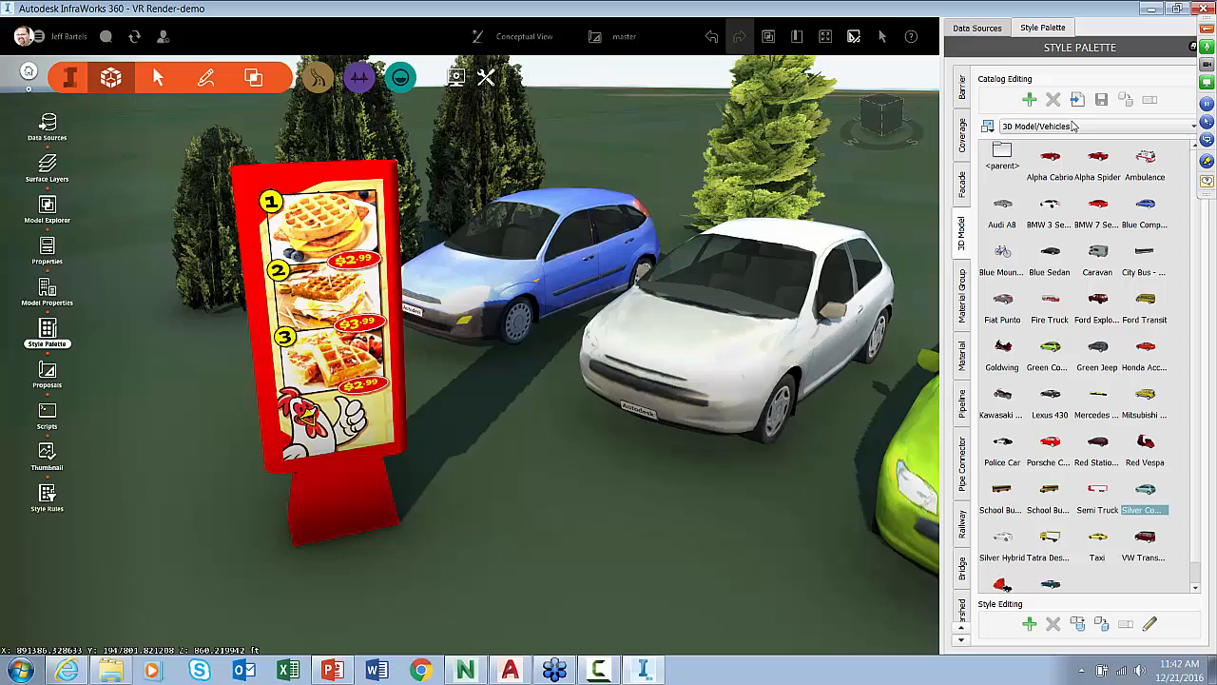
Step: Switch to InfraWorks 360 and remove the existing small-menuboarddwg data source from City Furniture
scroll(558, 434, "down", 5)
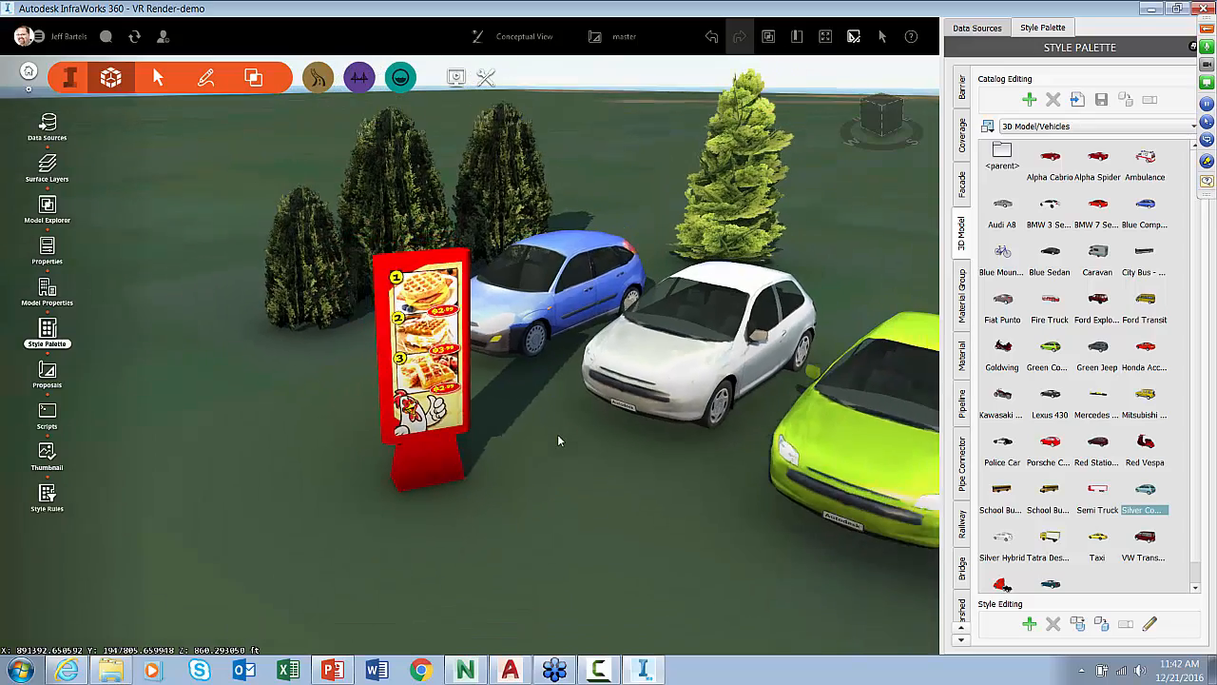
scroll(568, 451, "down", 4)
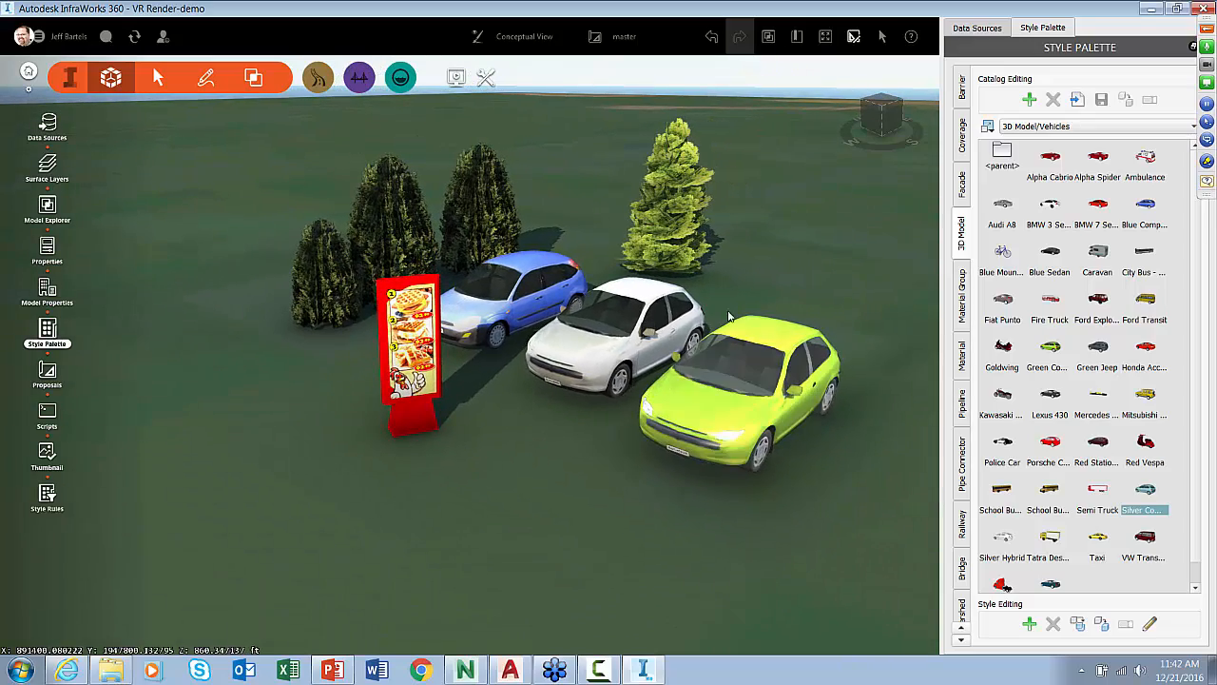
left_click(47, 125)
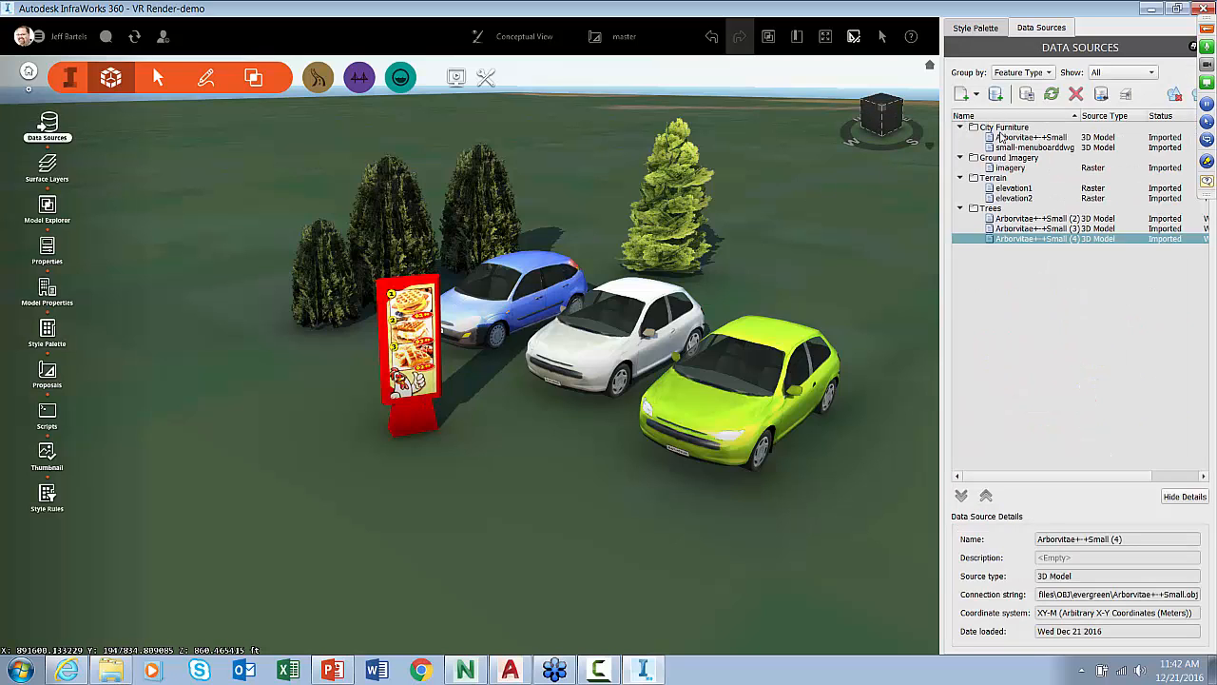
left_click(1032, 148)
right_click(1032, 148)
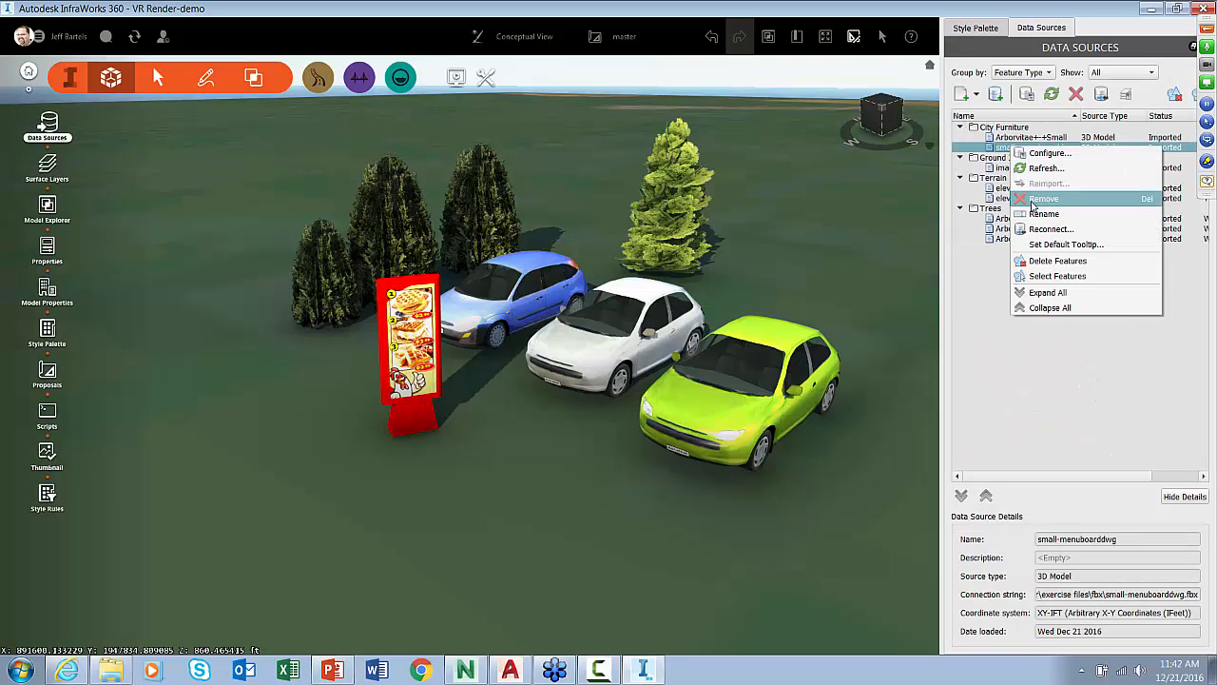
left_click(1042, 202)
left_click(667, 348)
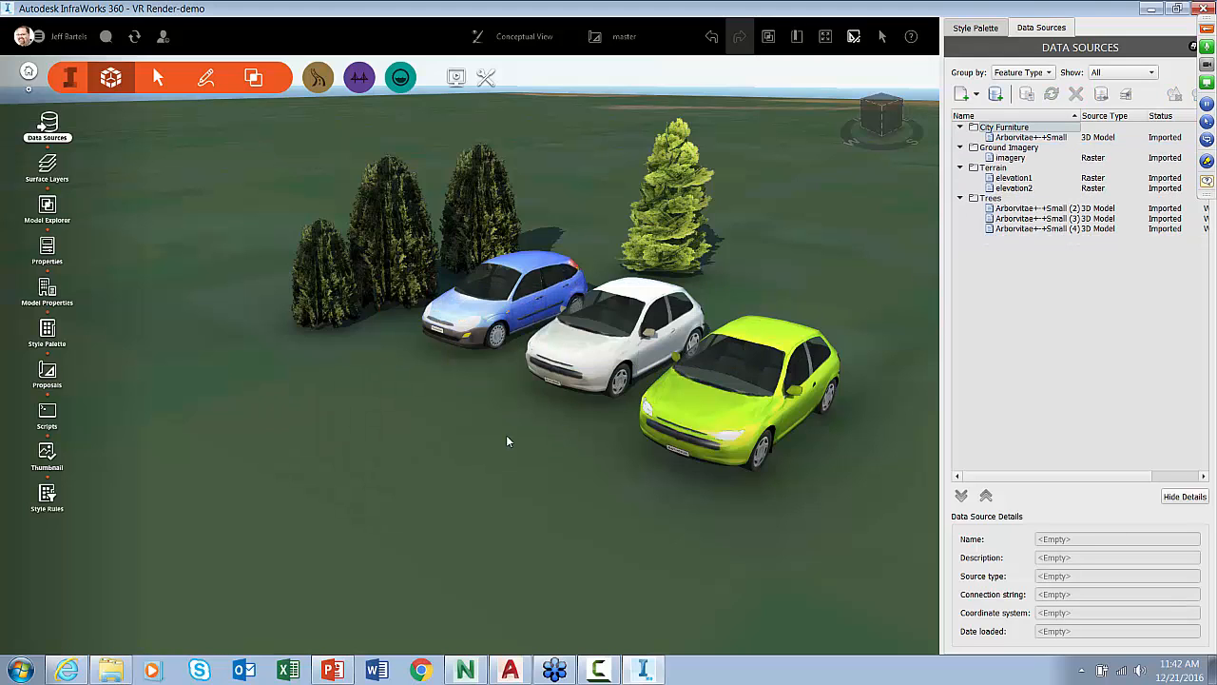
Step: Add small-menuboarddwg.fbx from the fbx folder inside exercise files to the InfraWorks model as a data source
key("super+e")
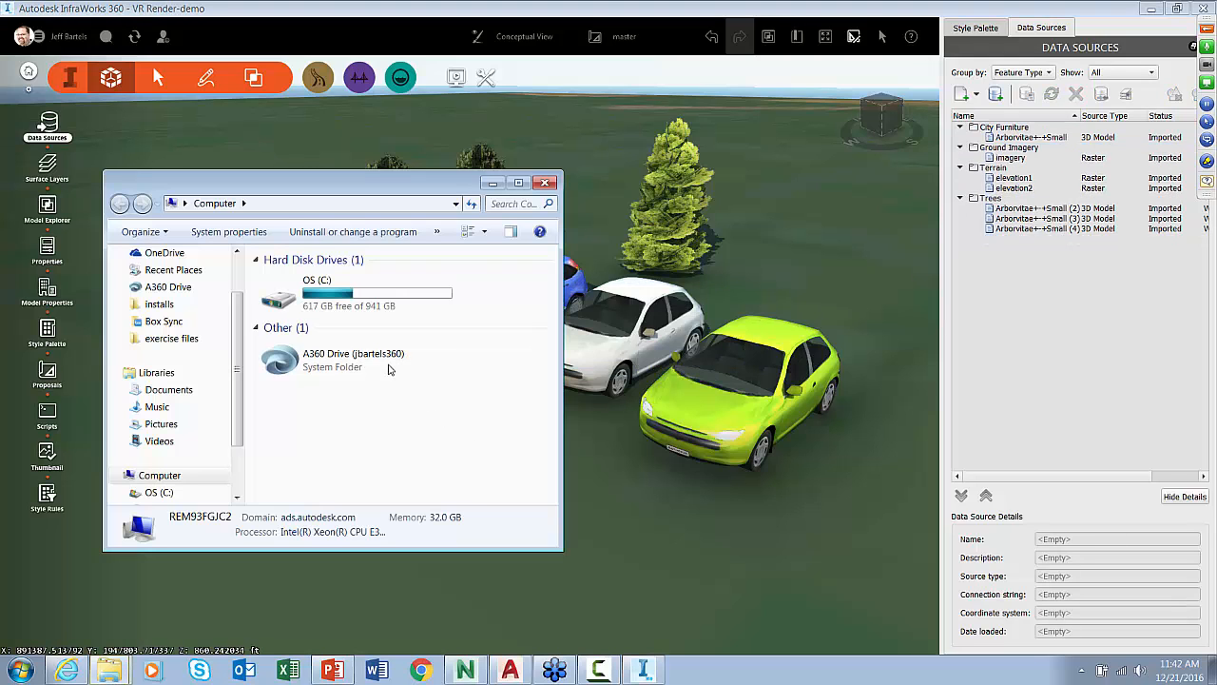
left_click(184, 338)
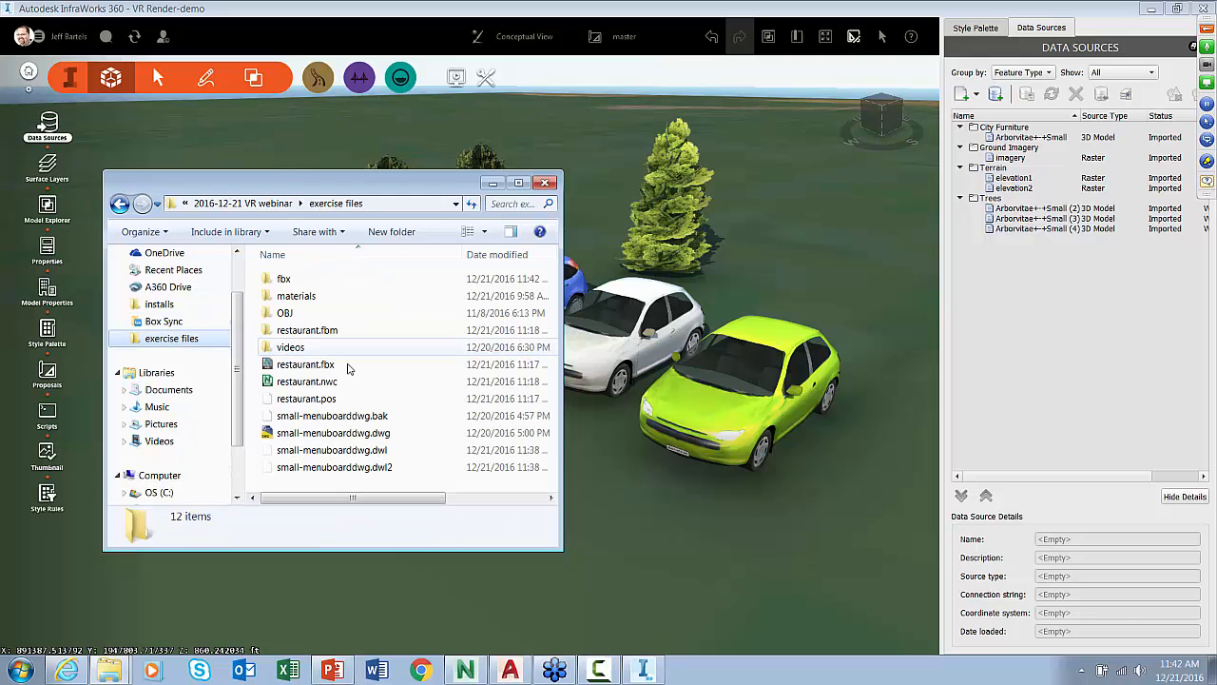
double_click(288, 280)
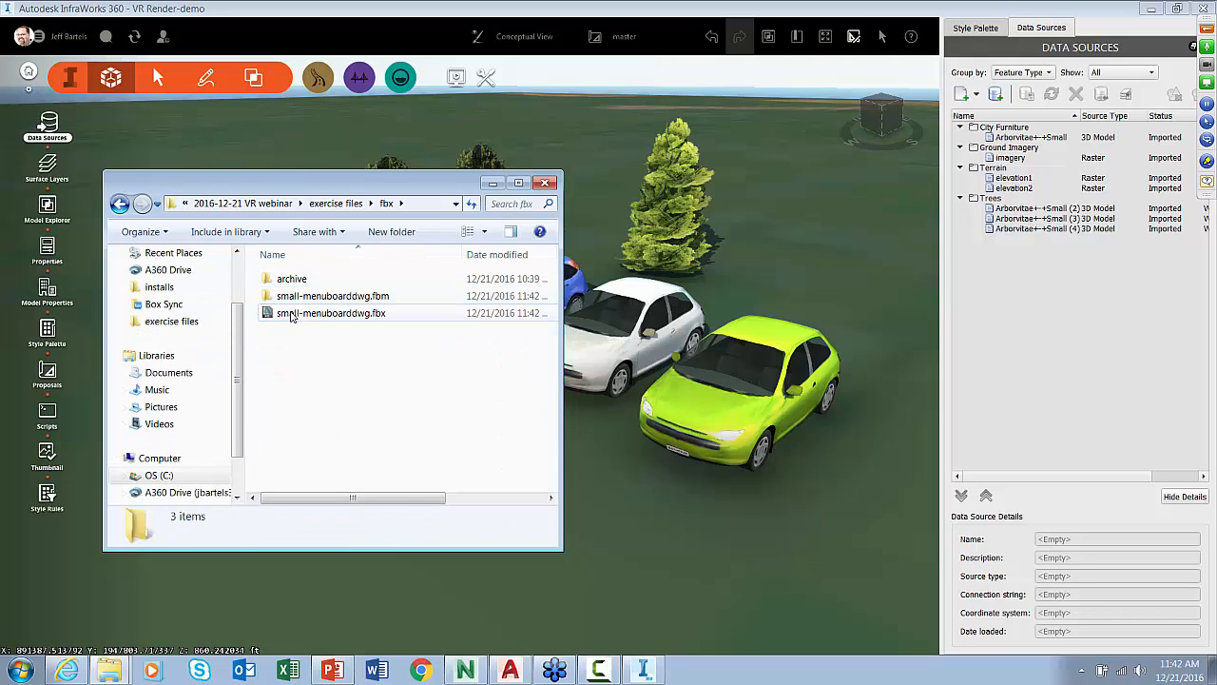
left_click_drag(292, 317, 616, 493)
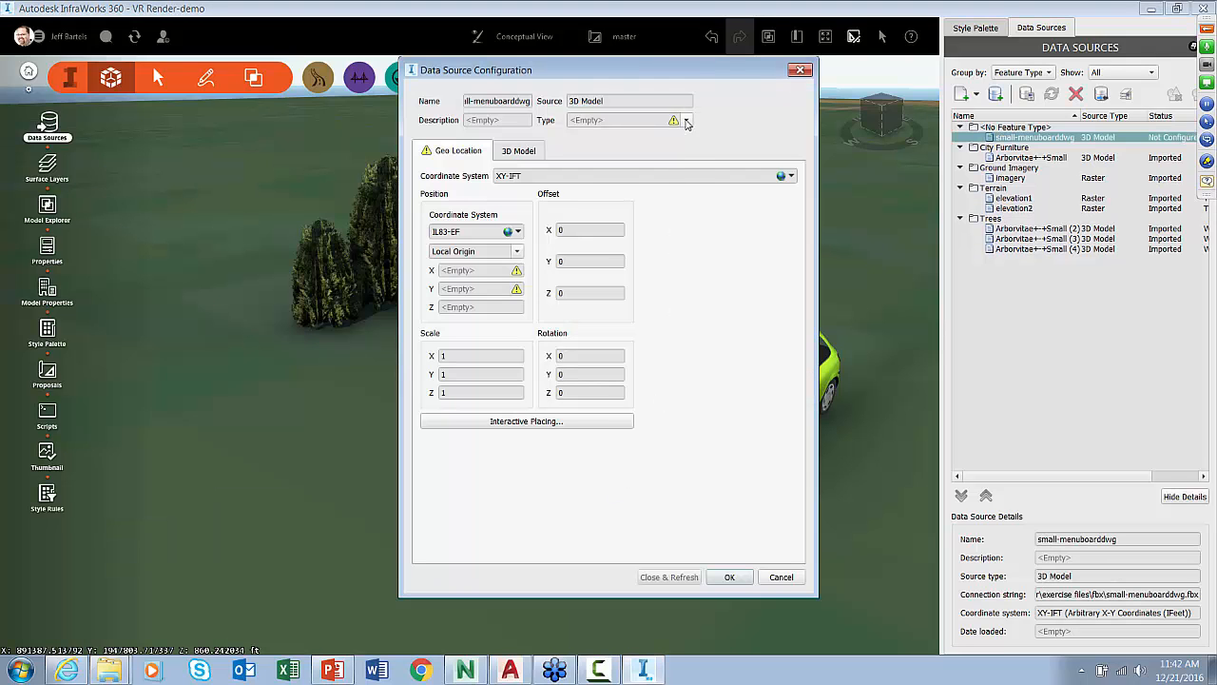
Step: Set the data source type to City Furniture and check the menu board in the 3D model preview
left_click(686, 121)
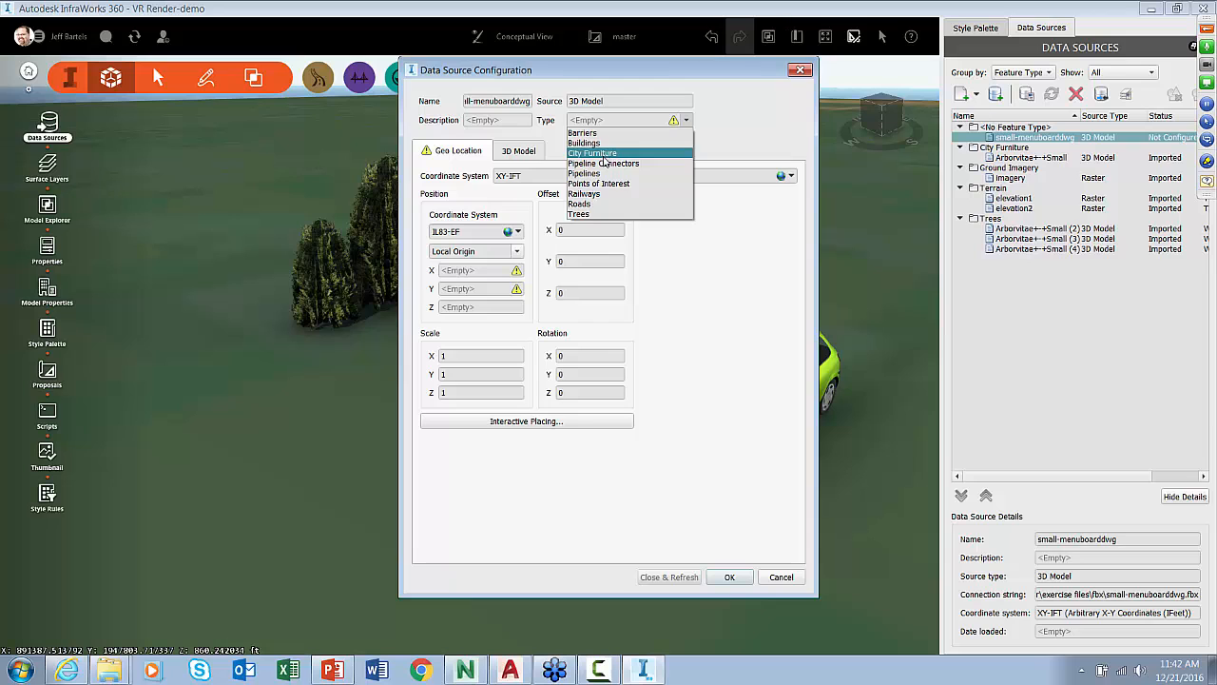
left_click(593, 153)
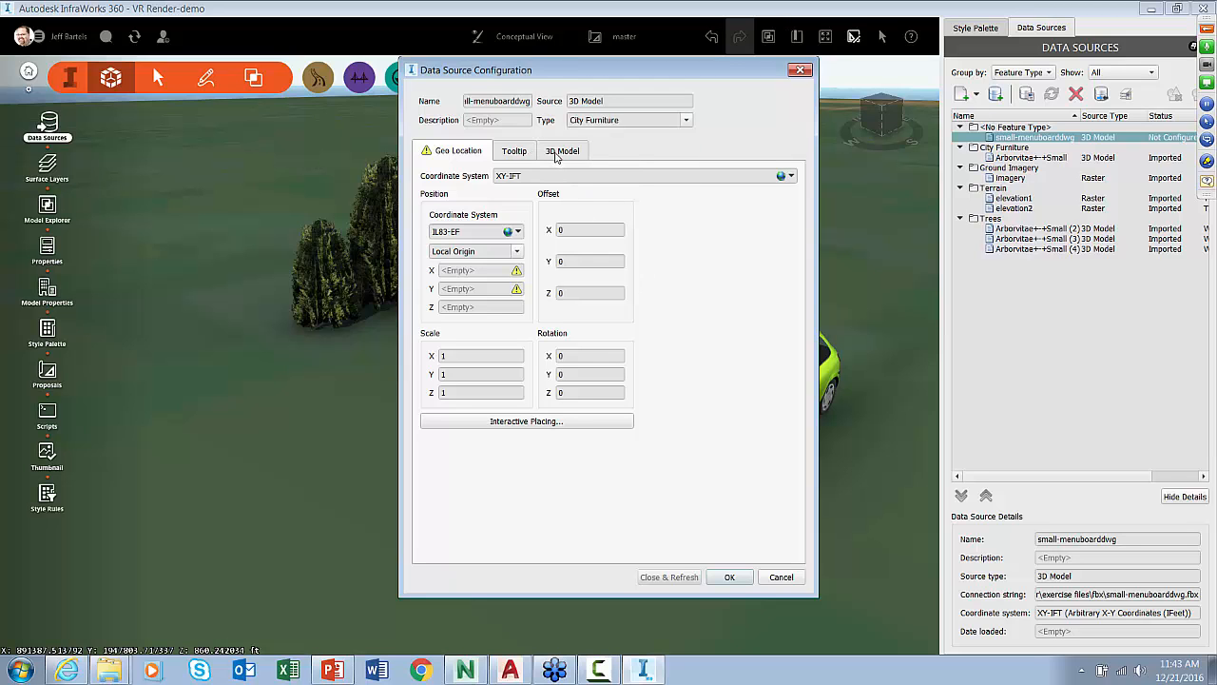
left_click(559, 152)
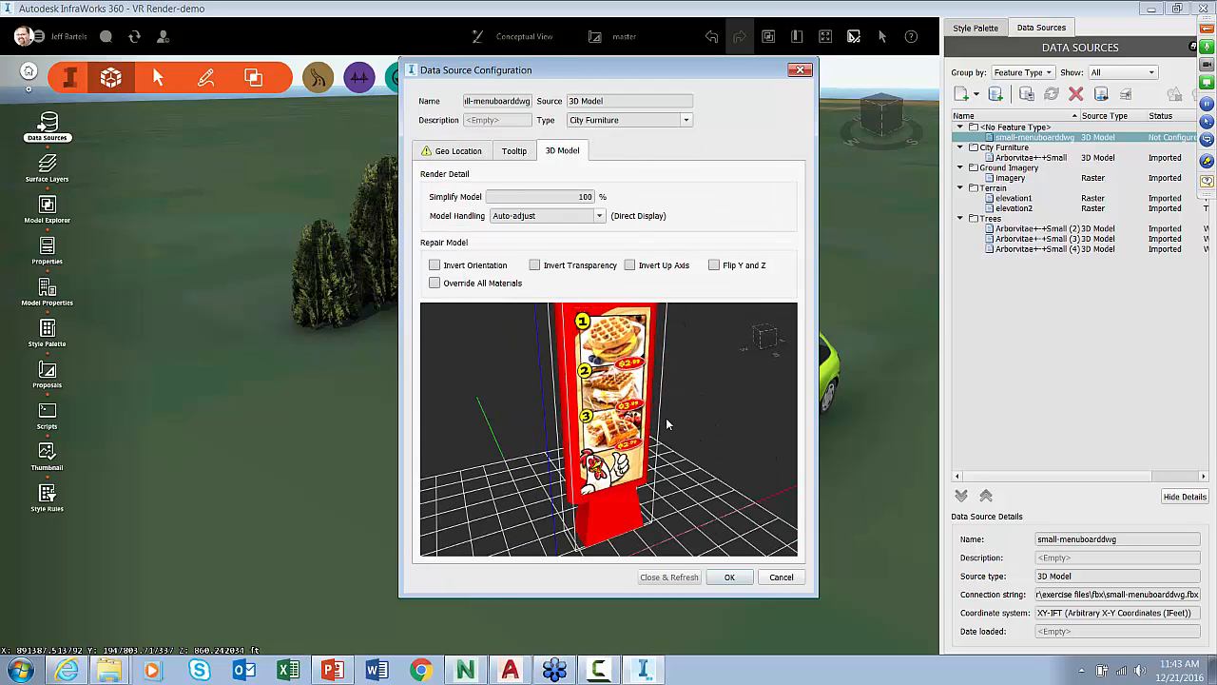
left_click(460, 152)
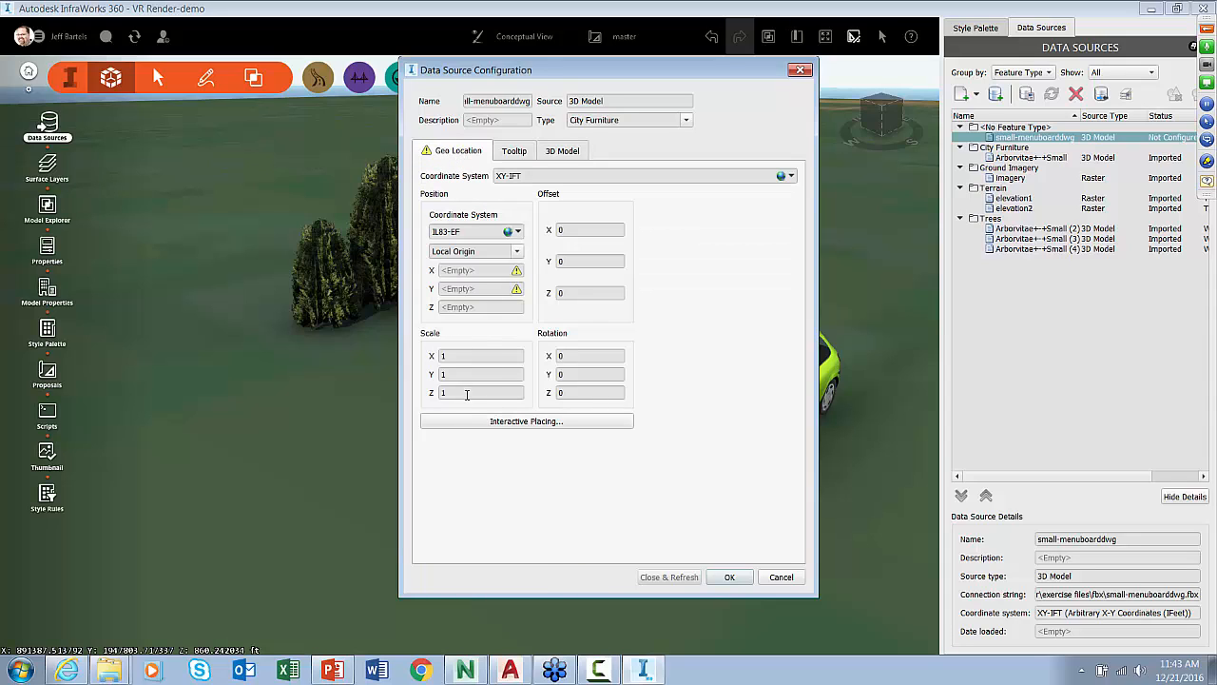
Step: Place the menu board interactively on the ground in front of the blue car and trees, and refresh the data source
left_click(514, 424)
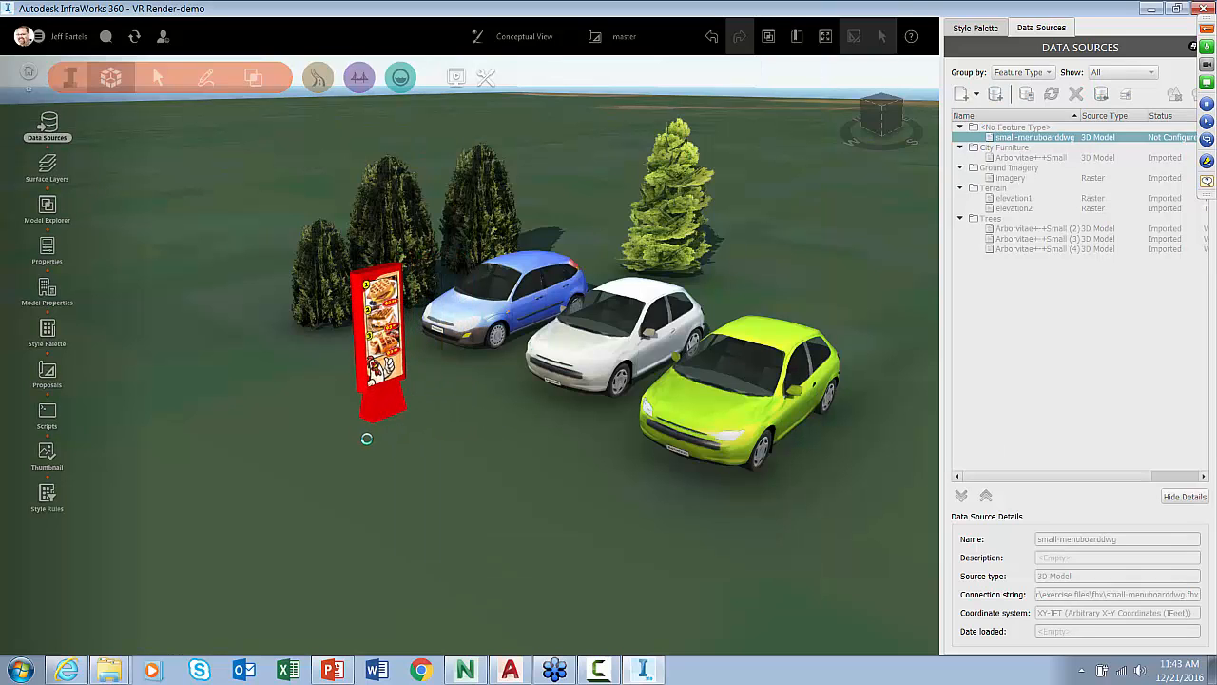
left_click(365, 443)
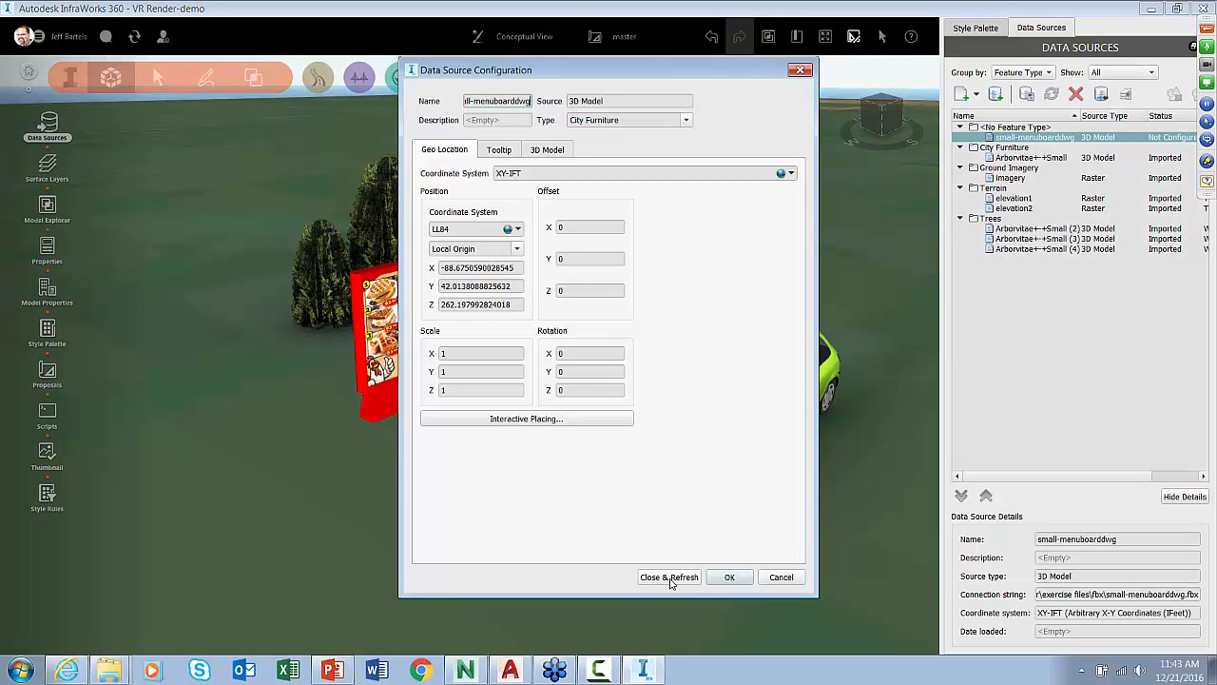
left_click(669, 576)
scroll(425, 371, "up", 5)
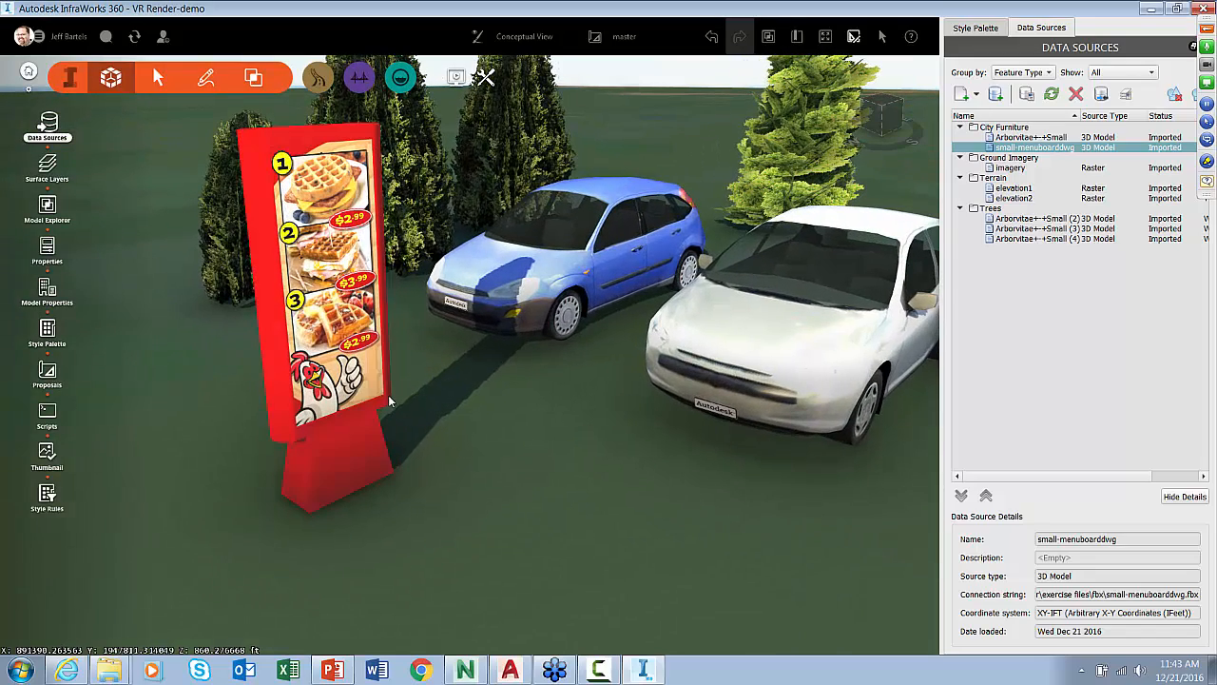
Step: Rotate the placed menu board slightly so that its menu face turns toward the viewer, and clear the selection
left_click(388, 395)
left_click_drag(408, 317, 437, 324)
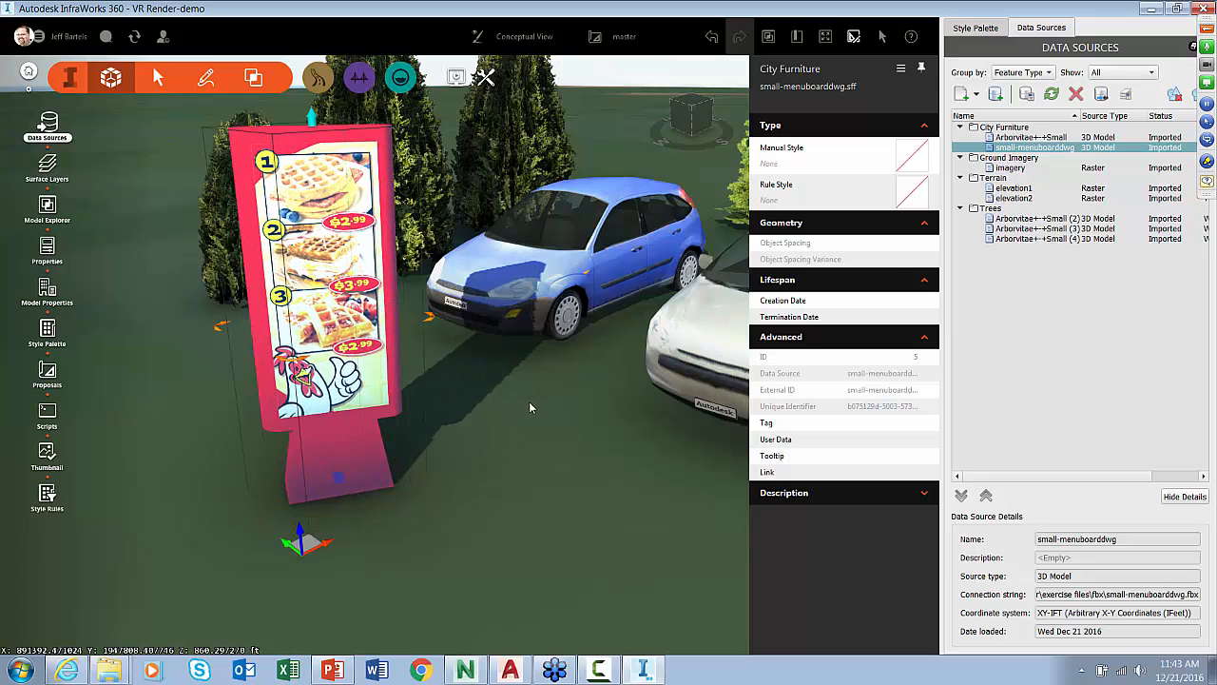
left_click(529, 401)
scroll(514, 470, "down", 2)
scroll(514, 470, "down", 2)
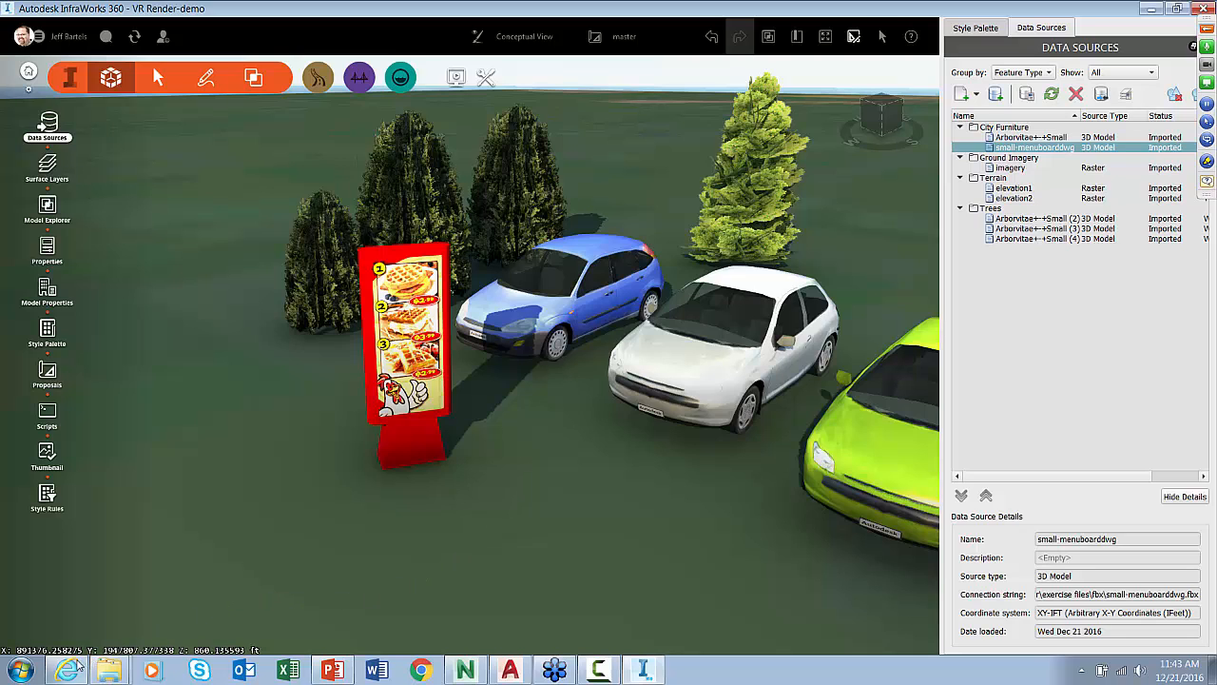
Step: Switch to the A360 My Renderings page in Internet Explorer, preview the site2.fbx stereo panorama, and close the browser
mouse_move(67, 670)
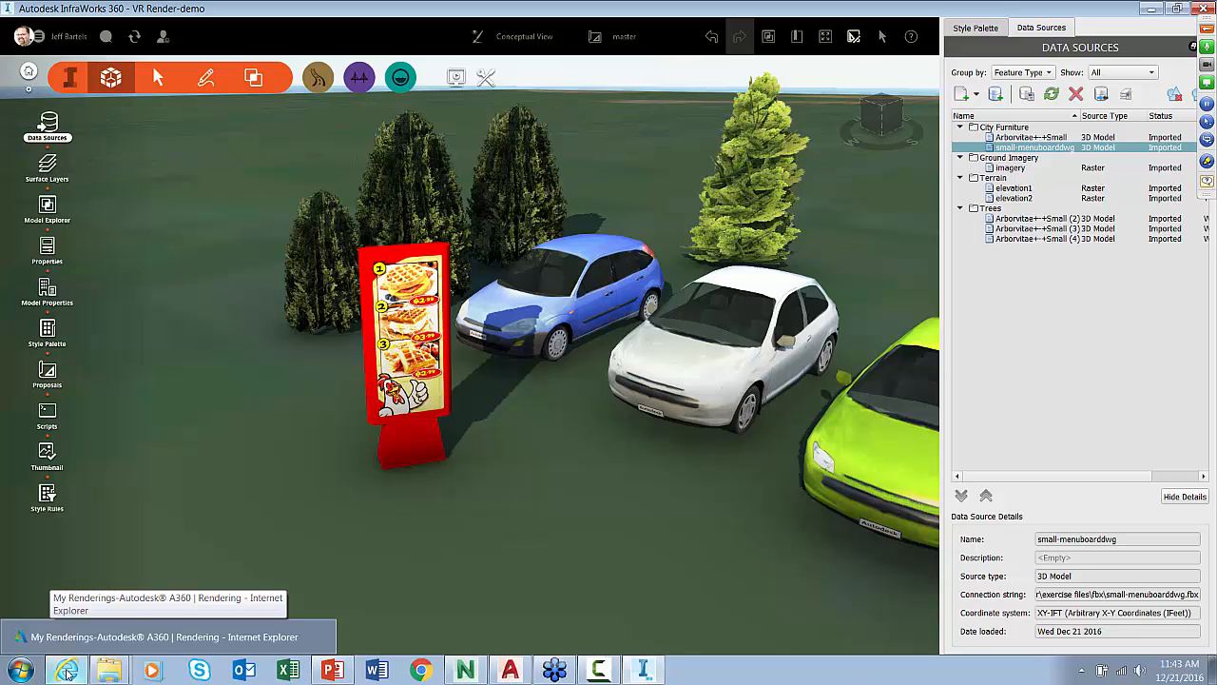
left_click(161, 636)
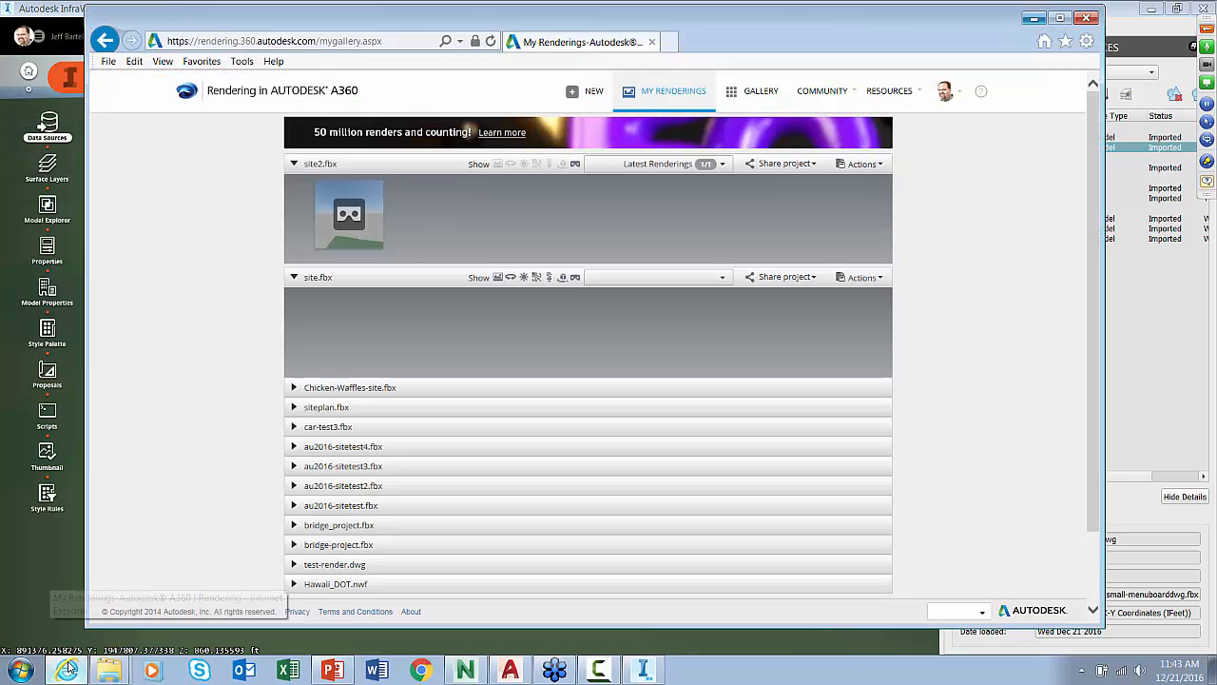
left_click(349, 214)
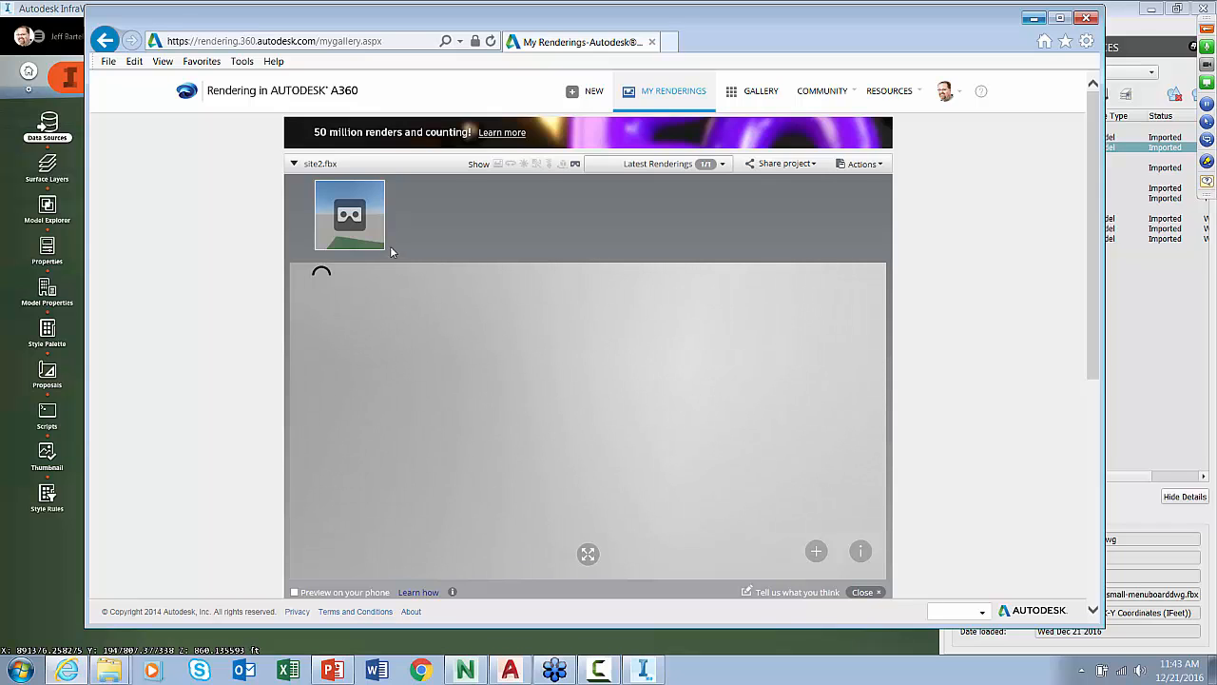
mouse_move(359, 220)
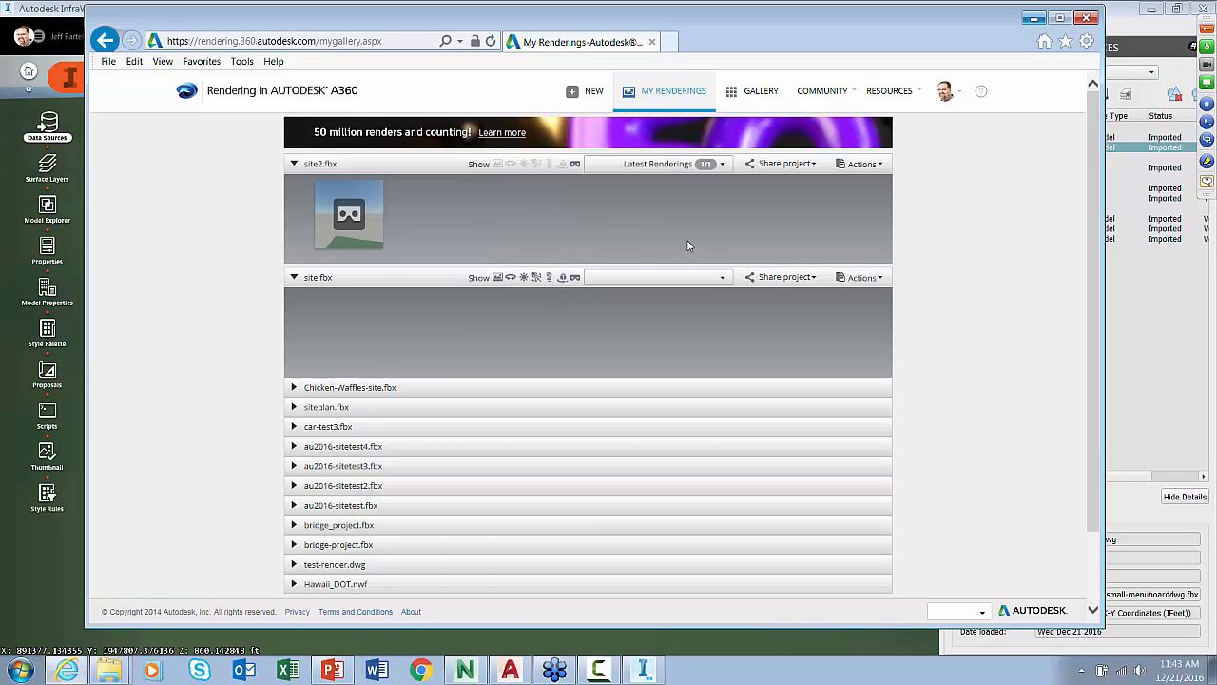
left_click(1089, 19)
Step: View the menu board beside the cars in the model and switch to the PowerPoint presentation 2016-12-21 VR-jwb.pptx
scroll(528, 471, "up", 2)
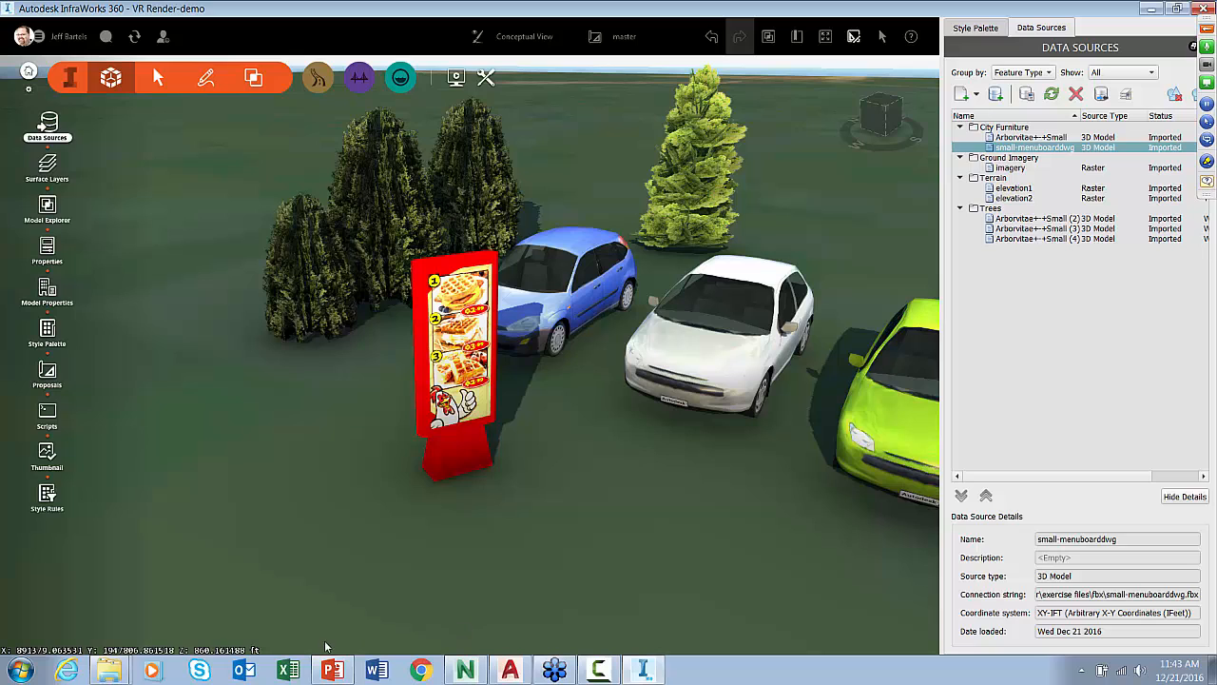
left_click(332, 671)
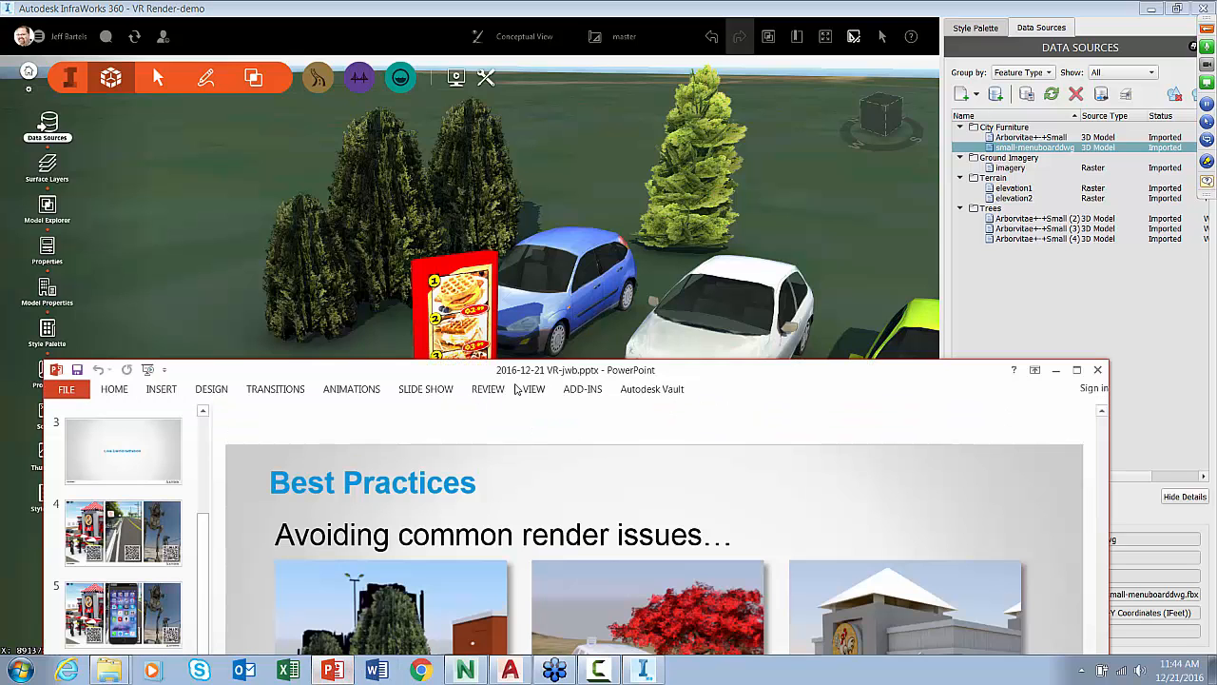